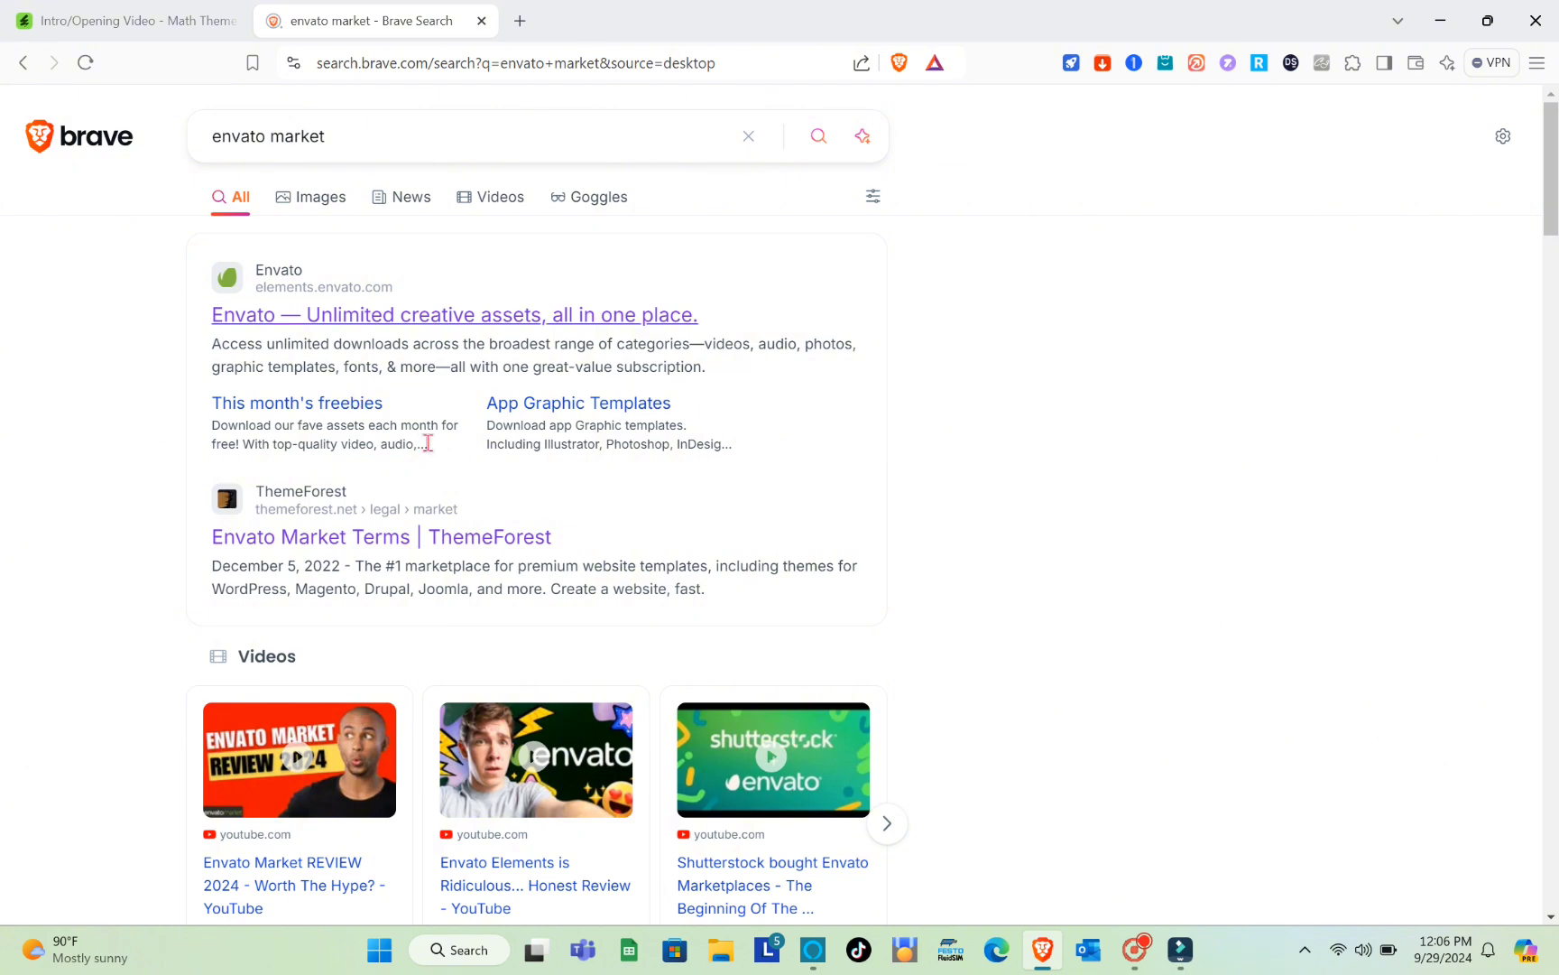
Rerun the Envato Market search and open the Envato Market Terms result
drag(343, 139, 196, 159)
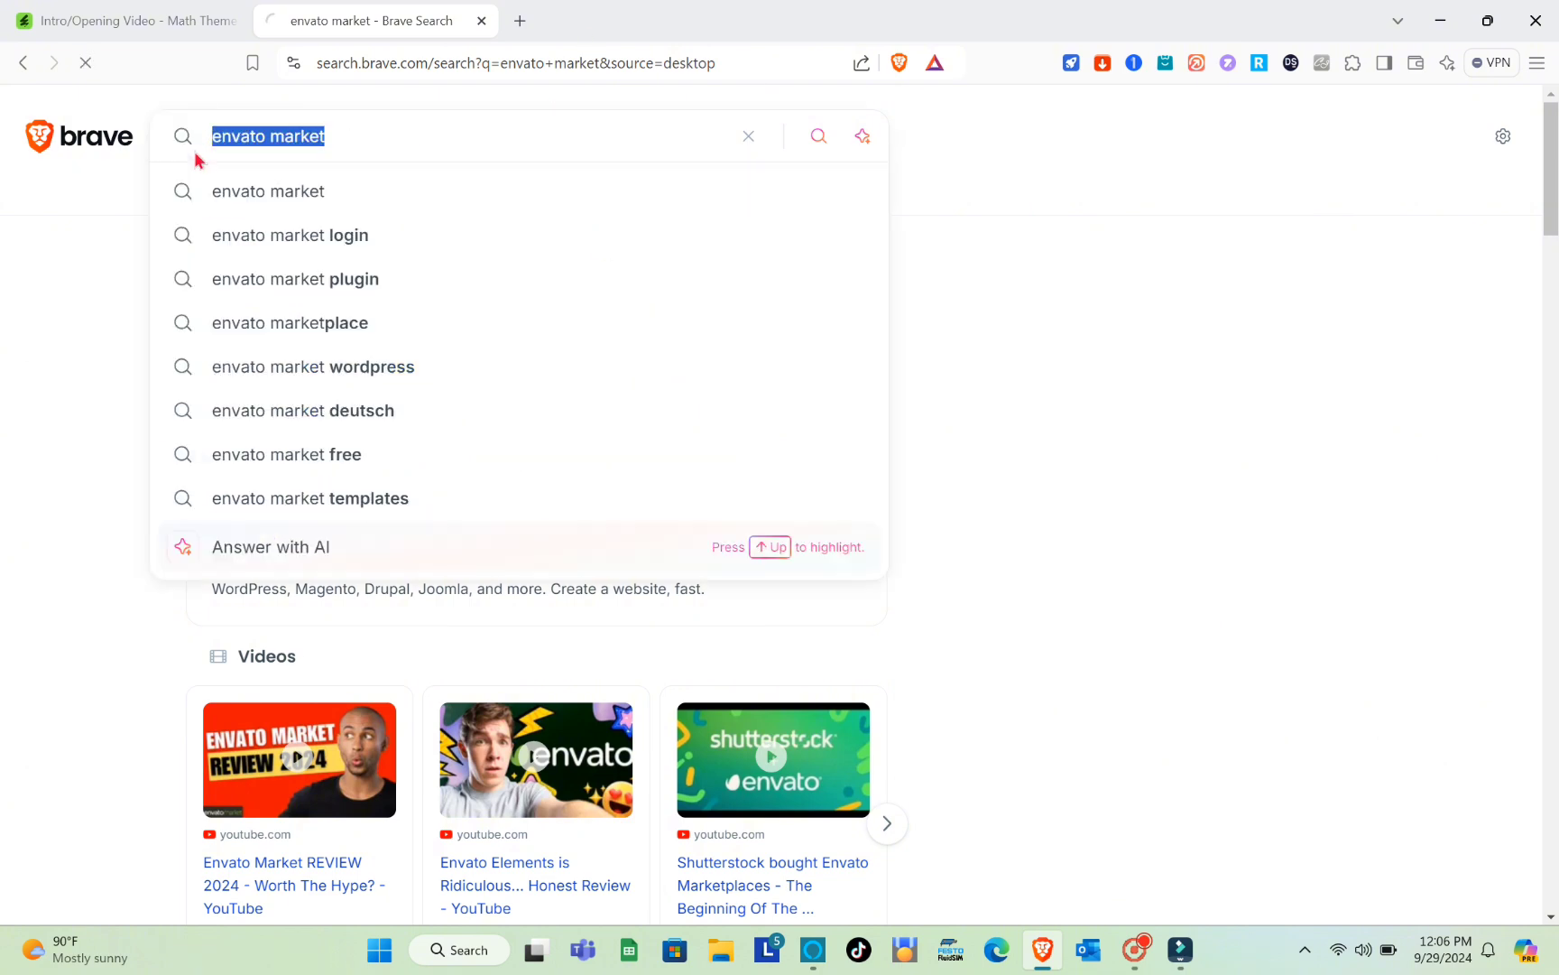
key(Return)
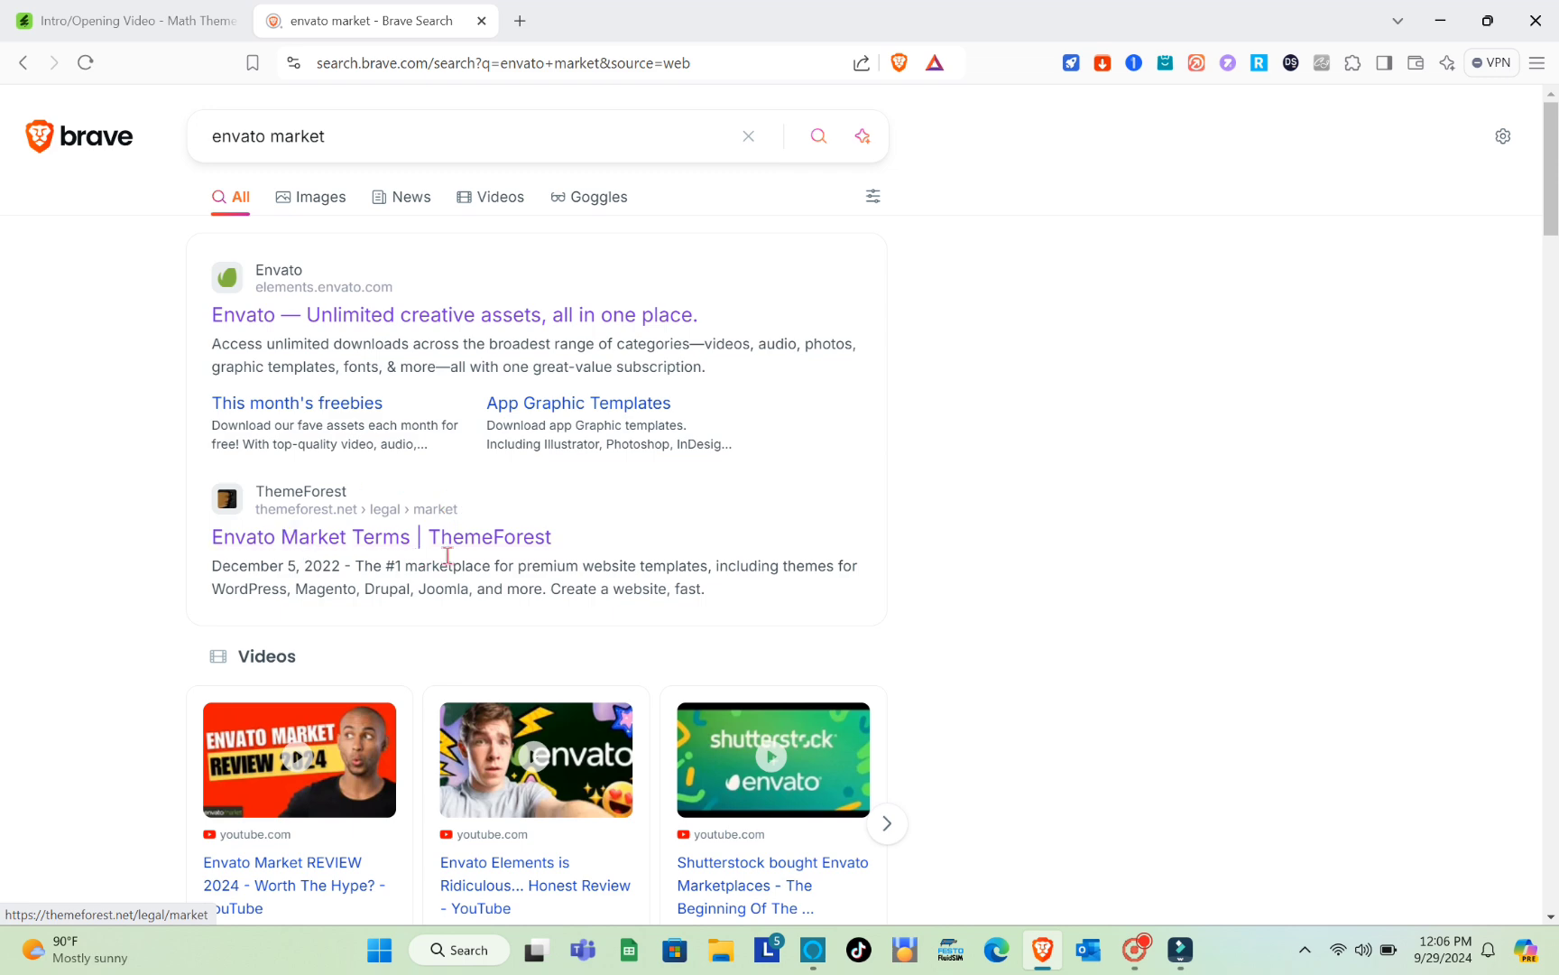
click(307, 538)
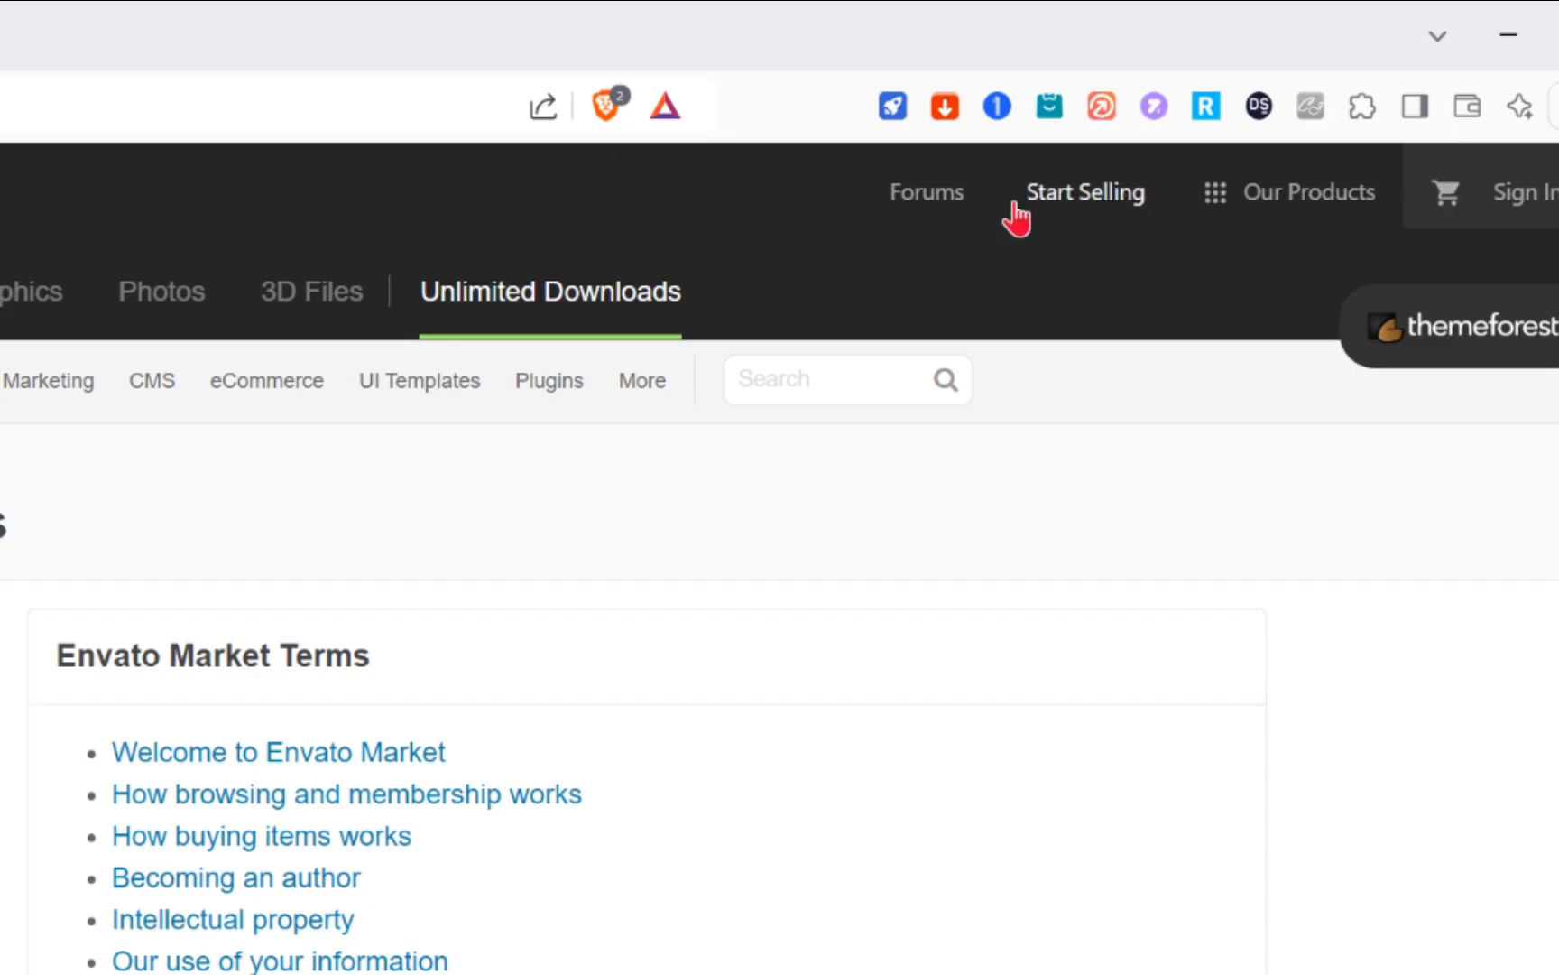
Start the Envato Market author application and continue with a Google account
click(1071, 192)
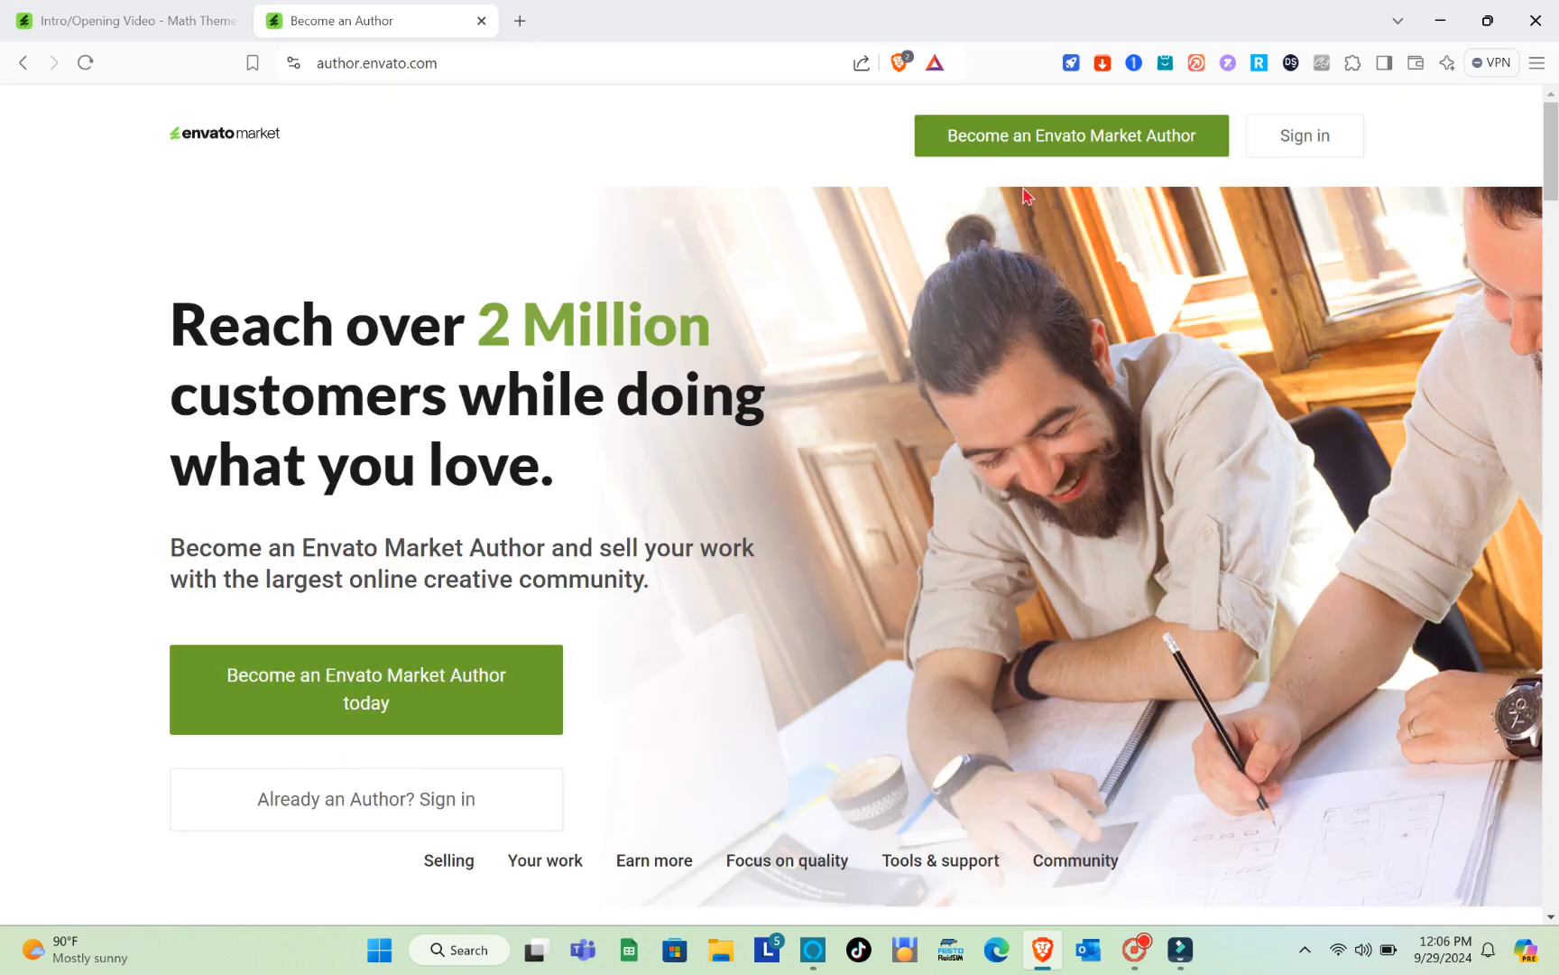
click(286, 712)
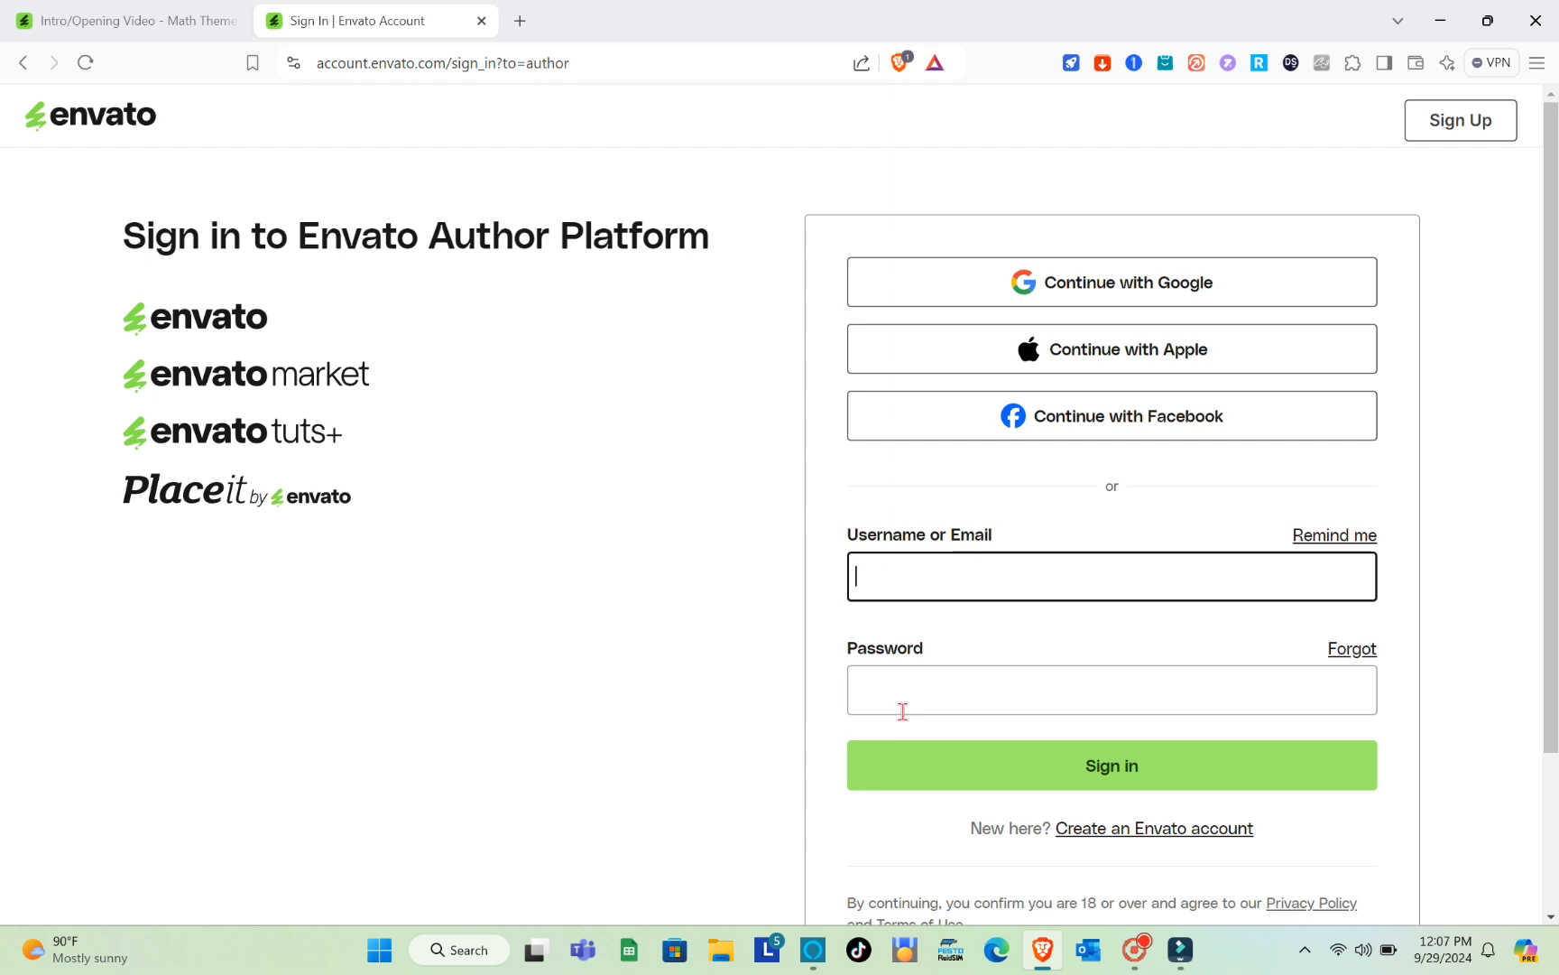
click(1162, 296)
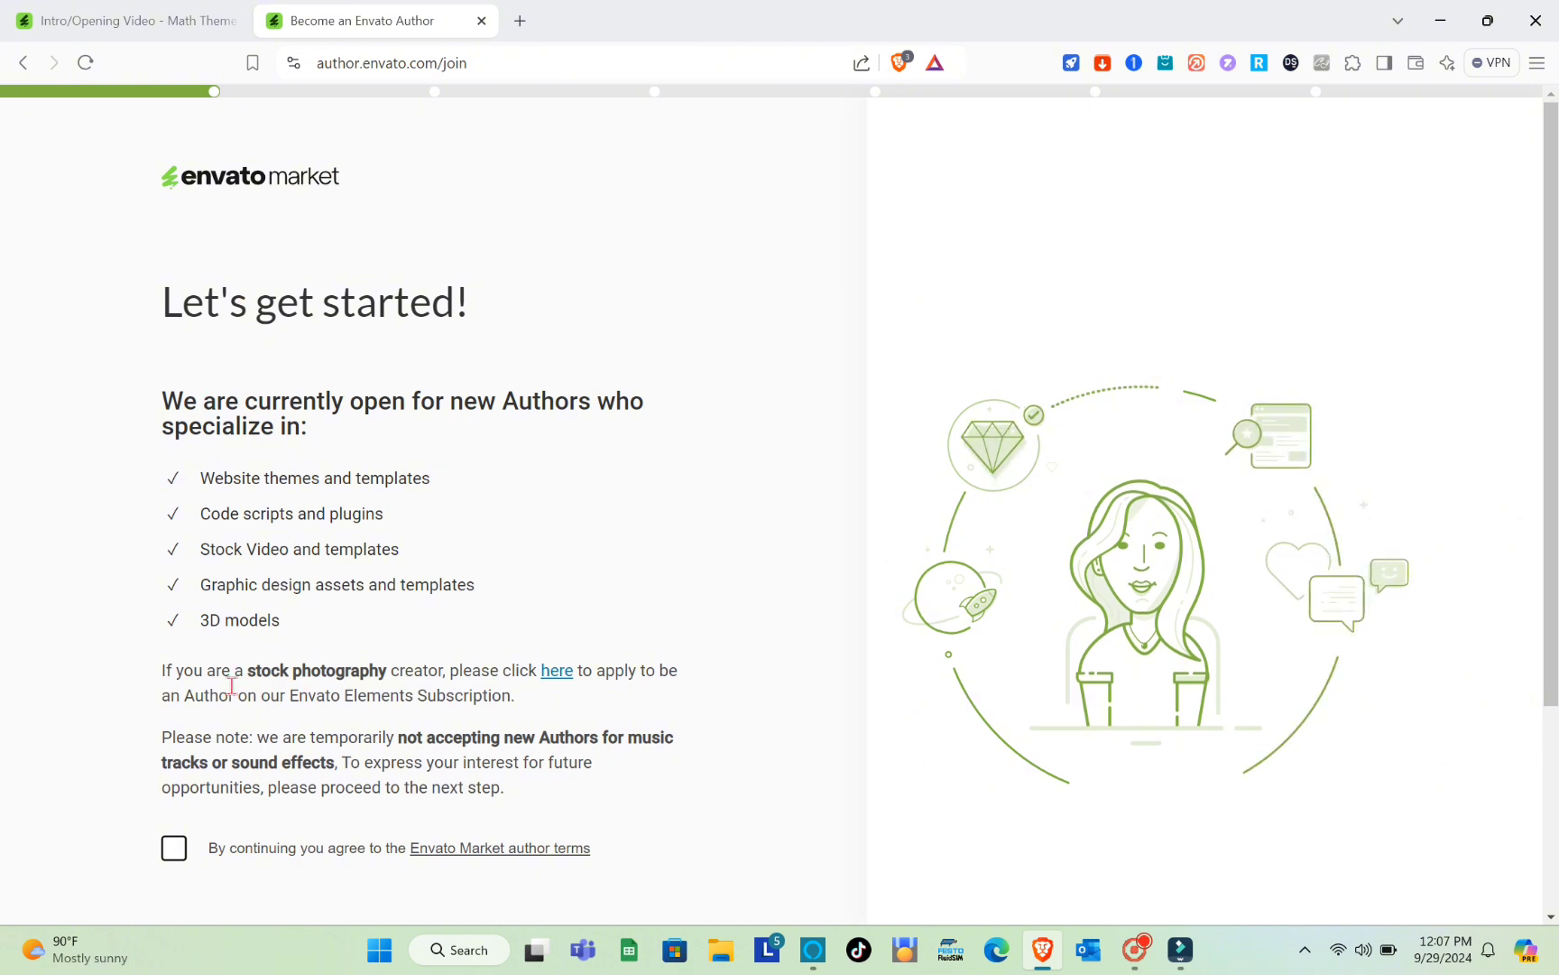
Agree to the Envato Market author terms and continue
scroll(232, 686, down, 2)
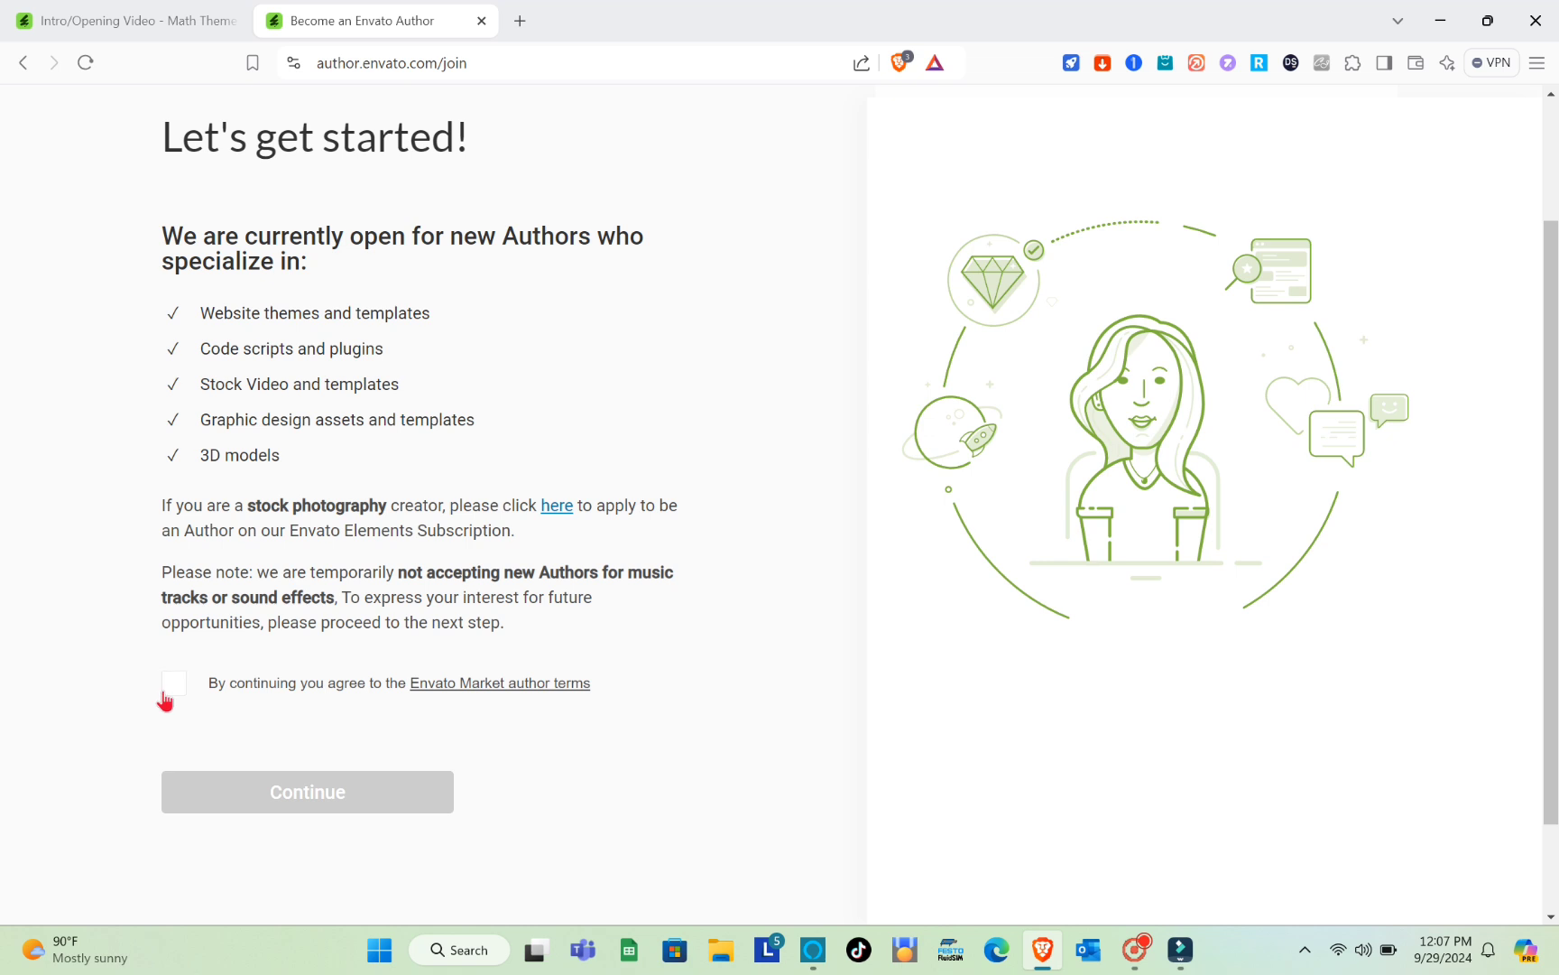
click(166, 693)
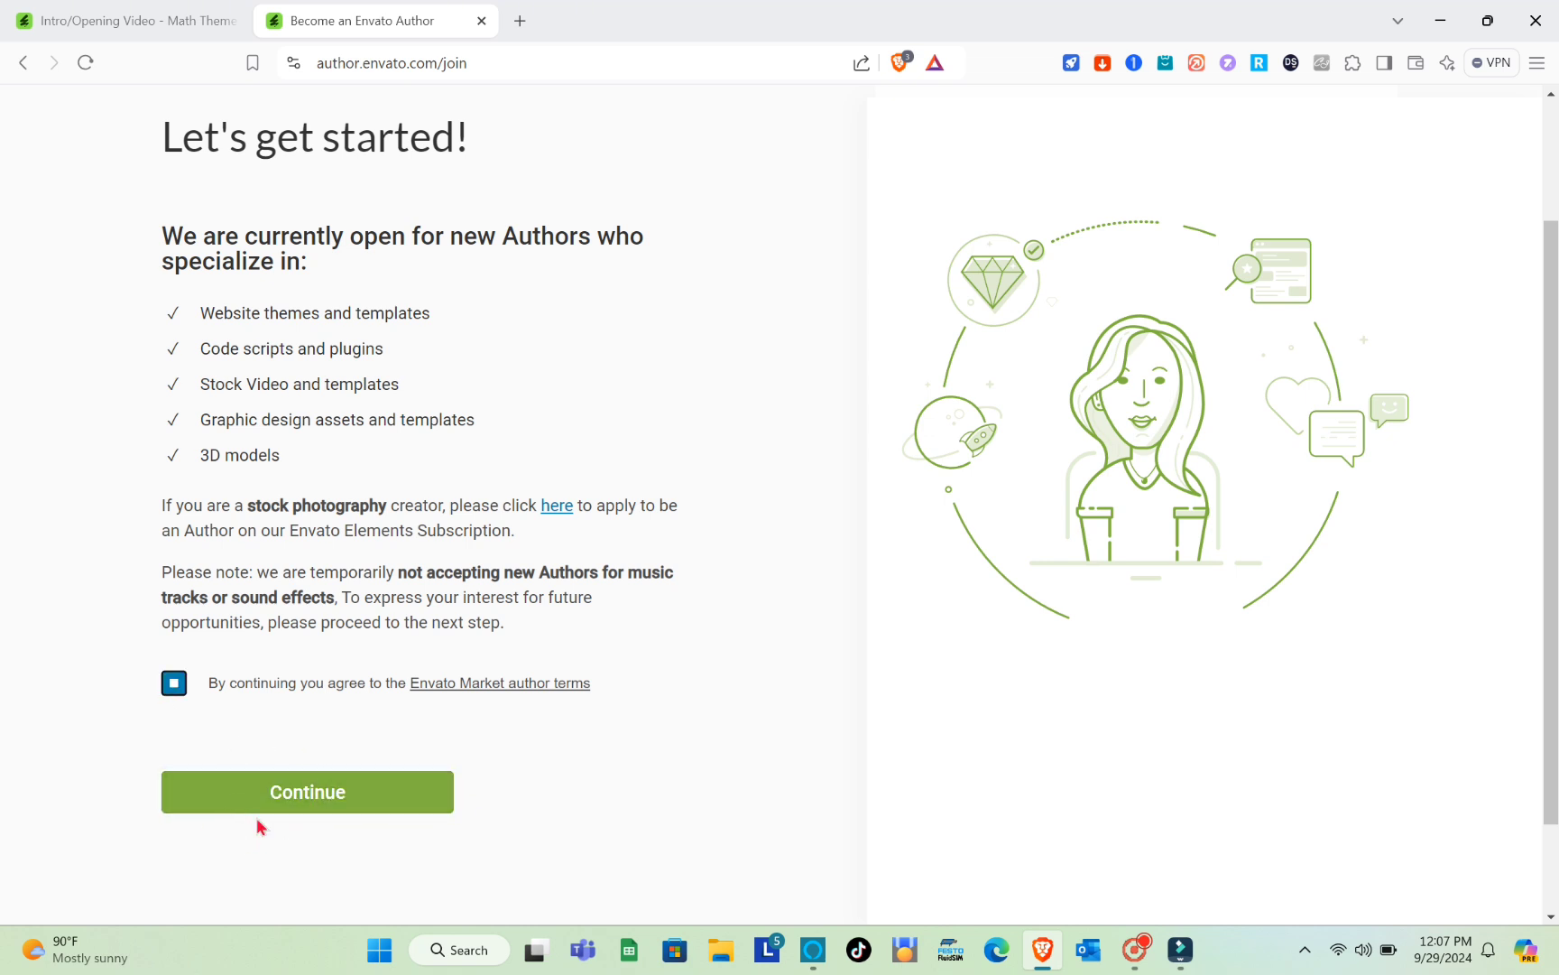
click(344, 802)
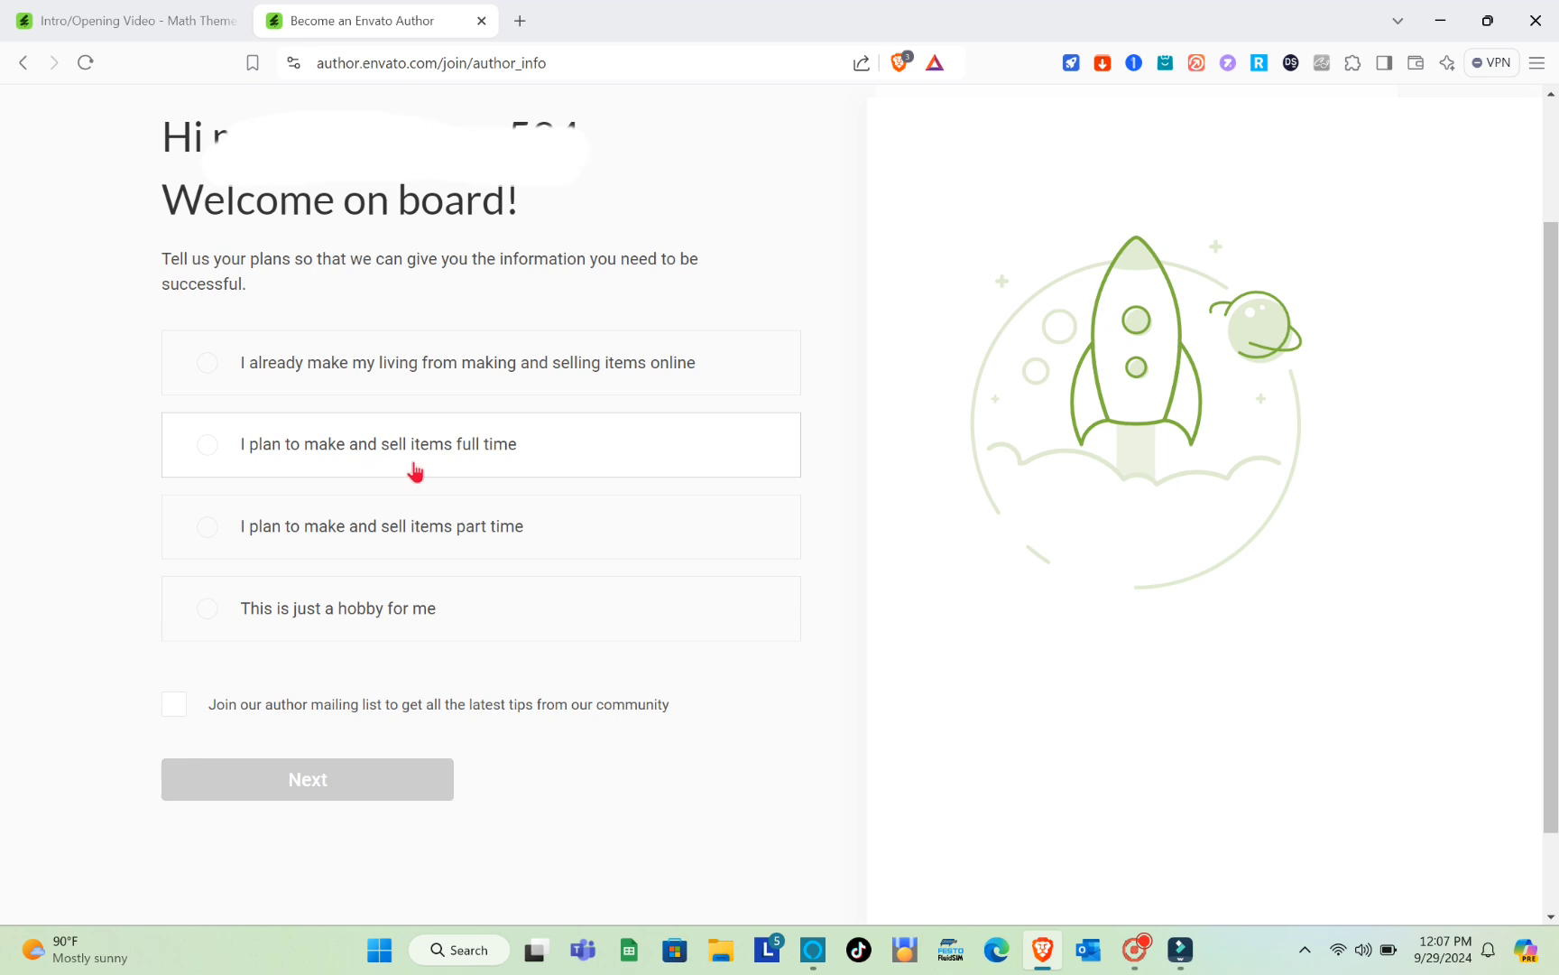
Answer that you plan to make and sell items part time, then proceed
click(317, 539)
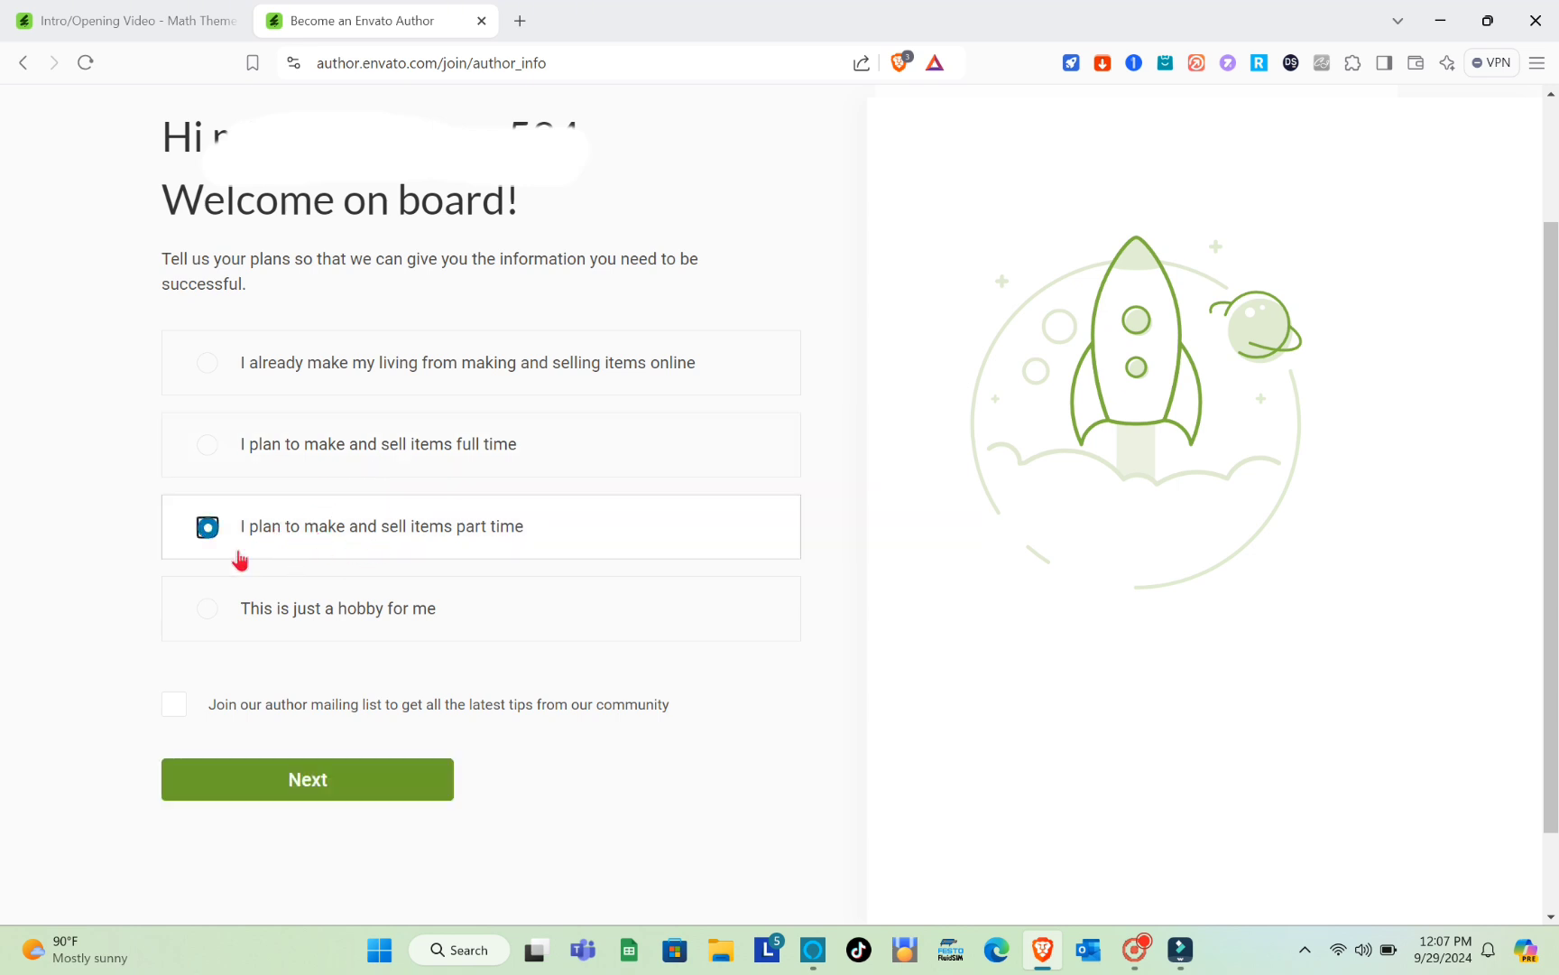
click(208, 609)
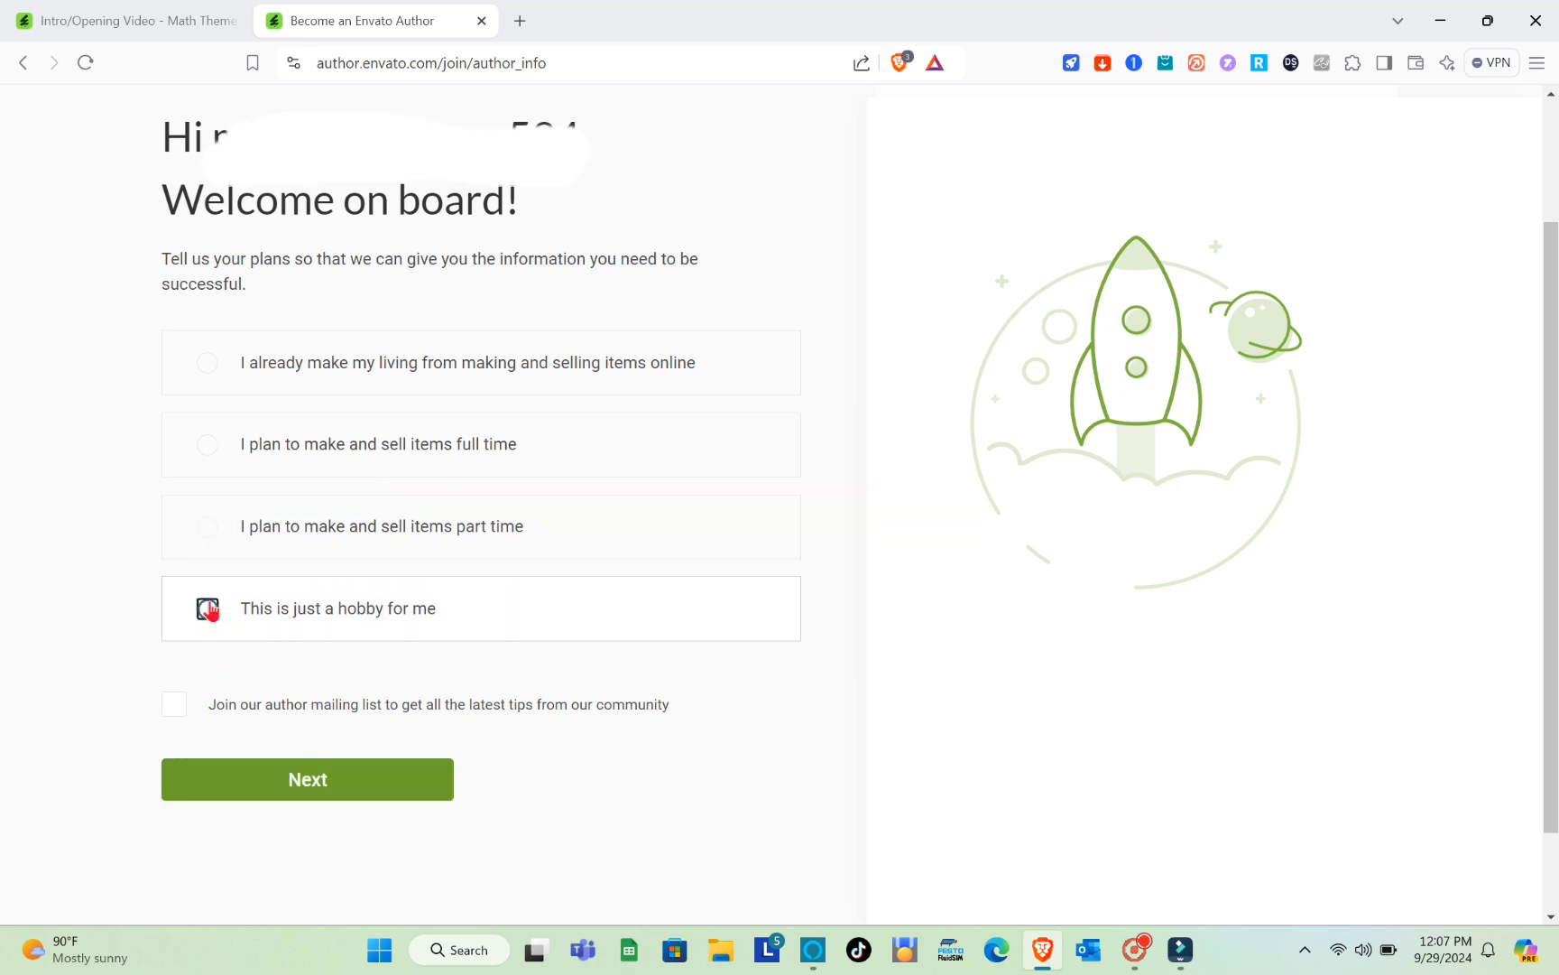
click(250, 544)
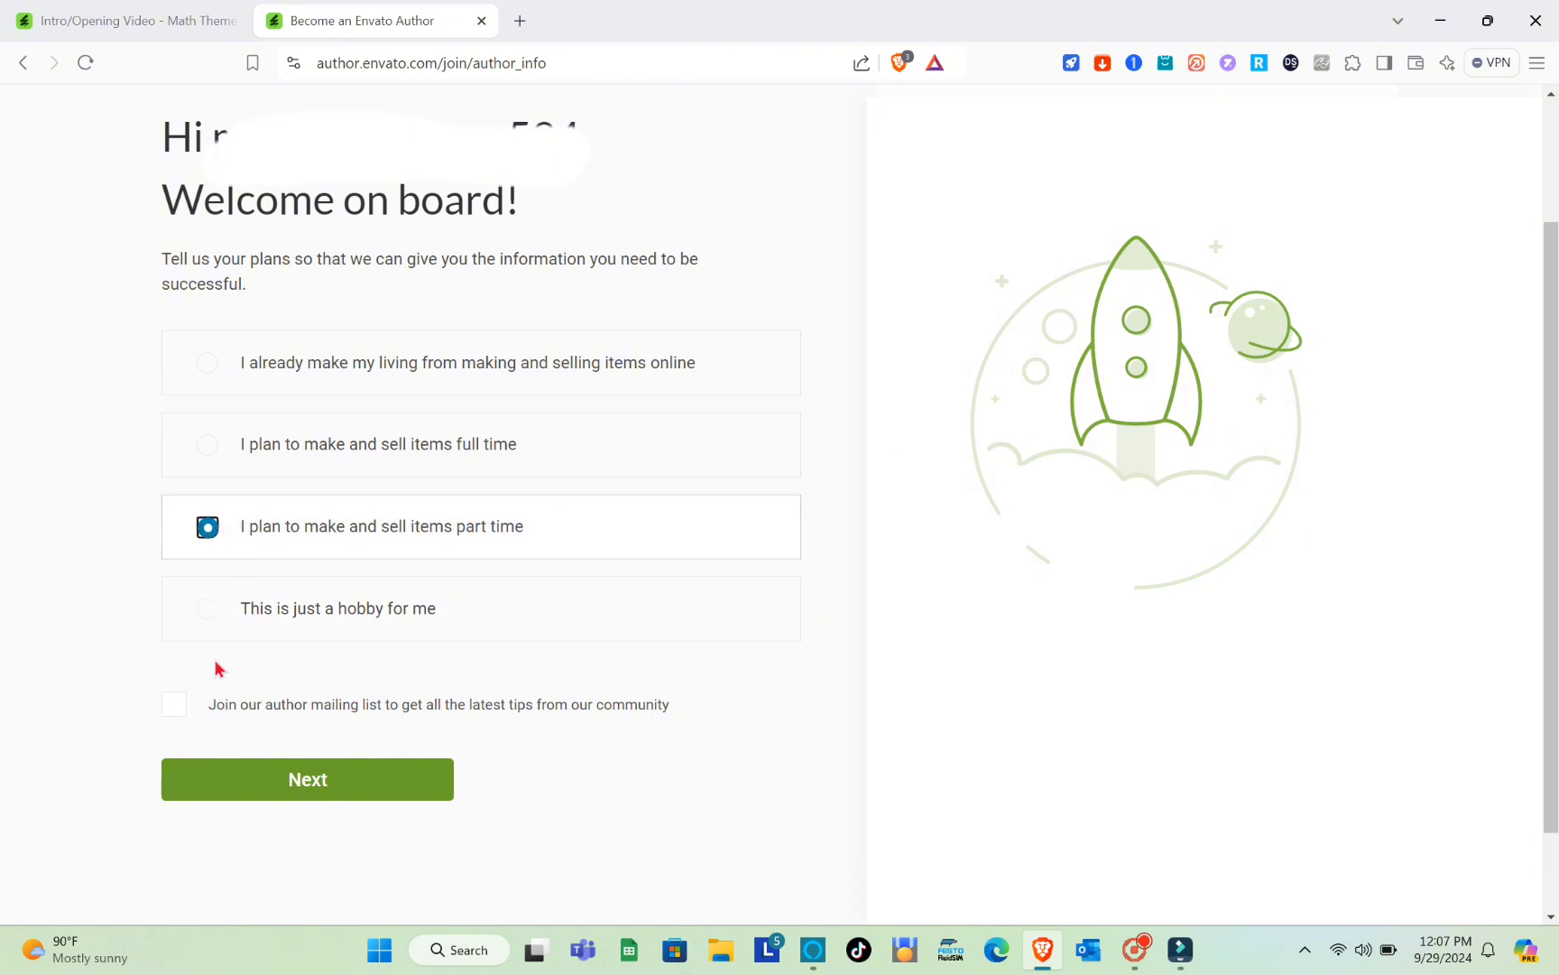
click(269, 781)
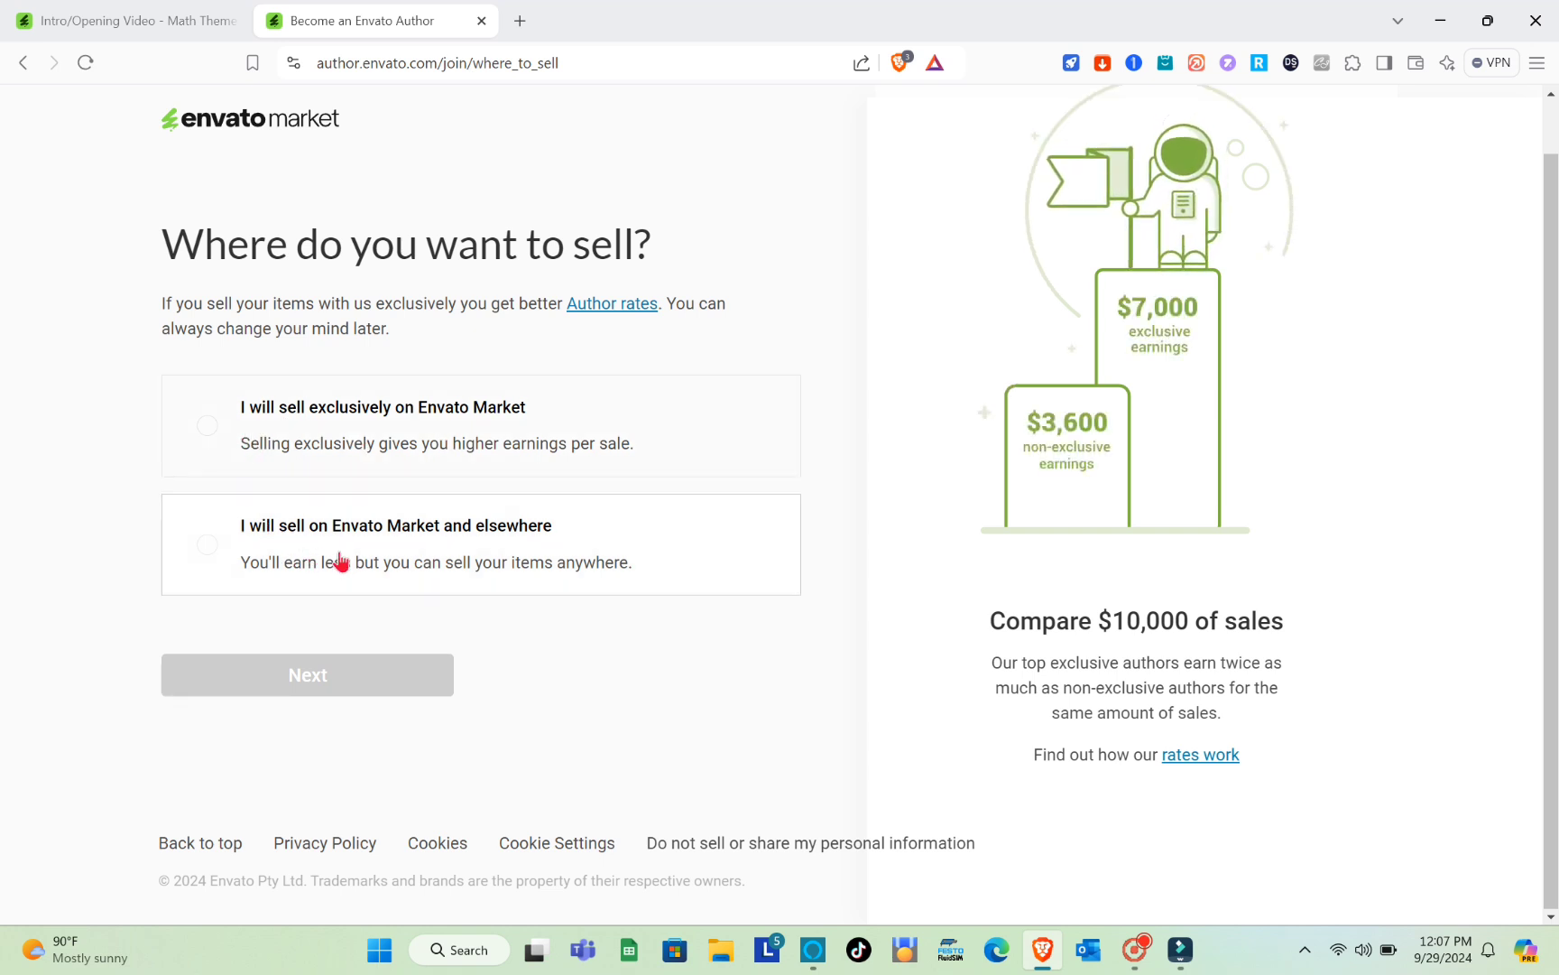
Choose to sell exclusively on Envato Market, with Stock video and templates as specialty
click(208, 432)
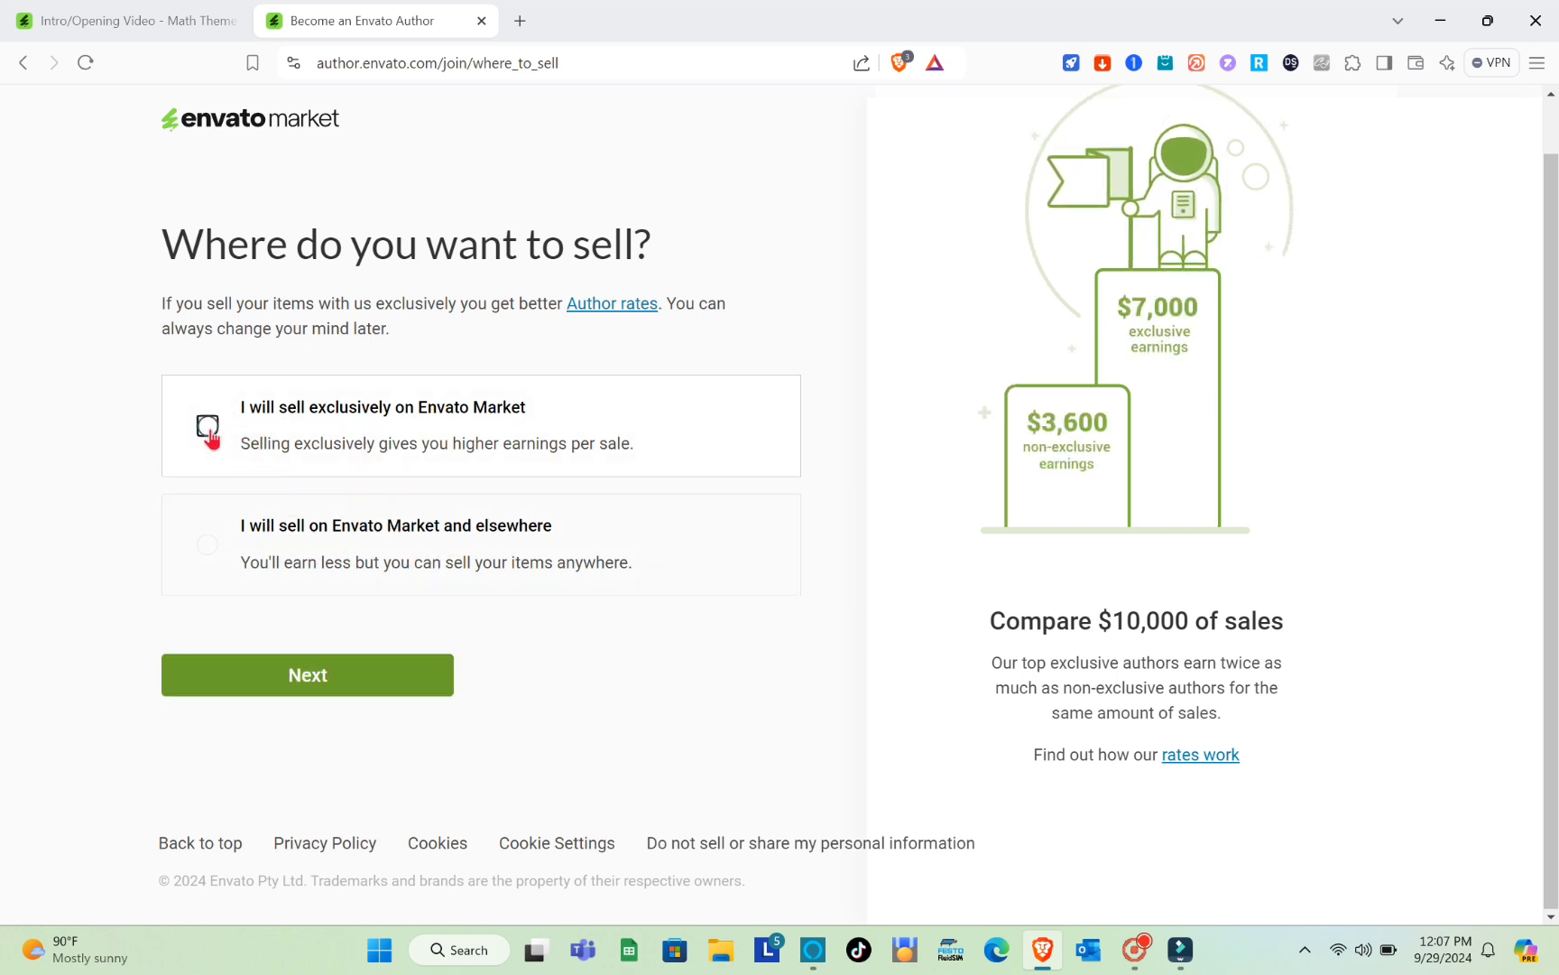
click(310, 676)
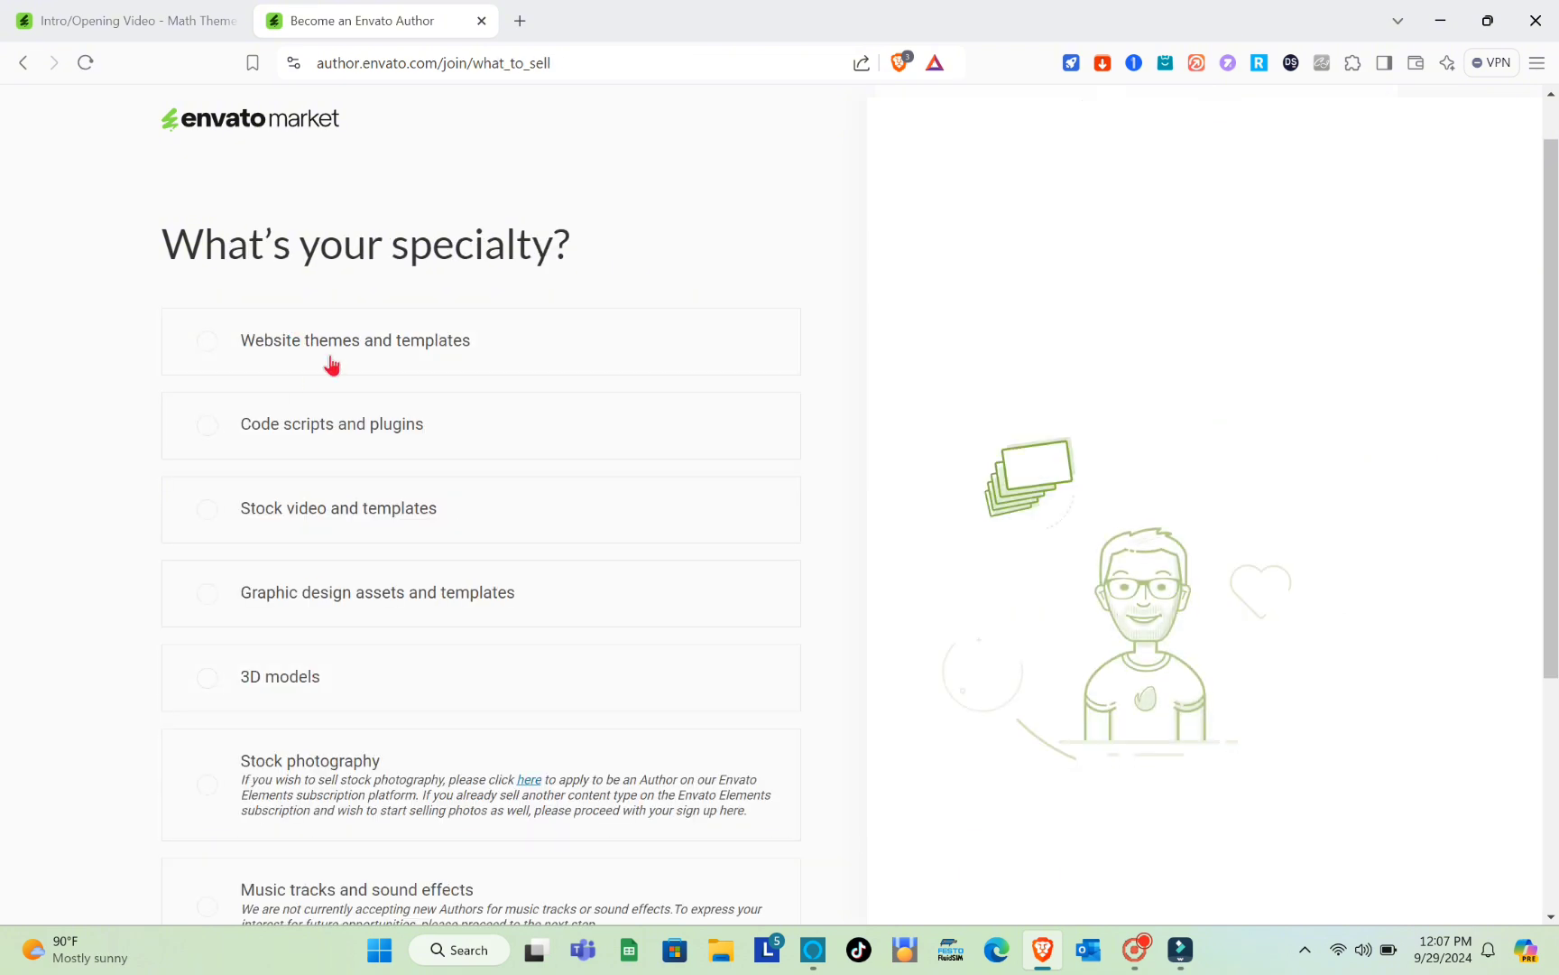
click(208, 341)
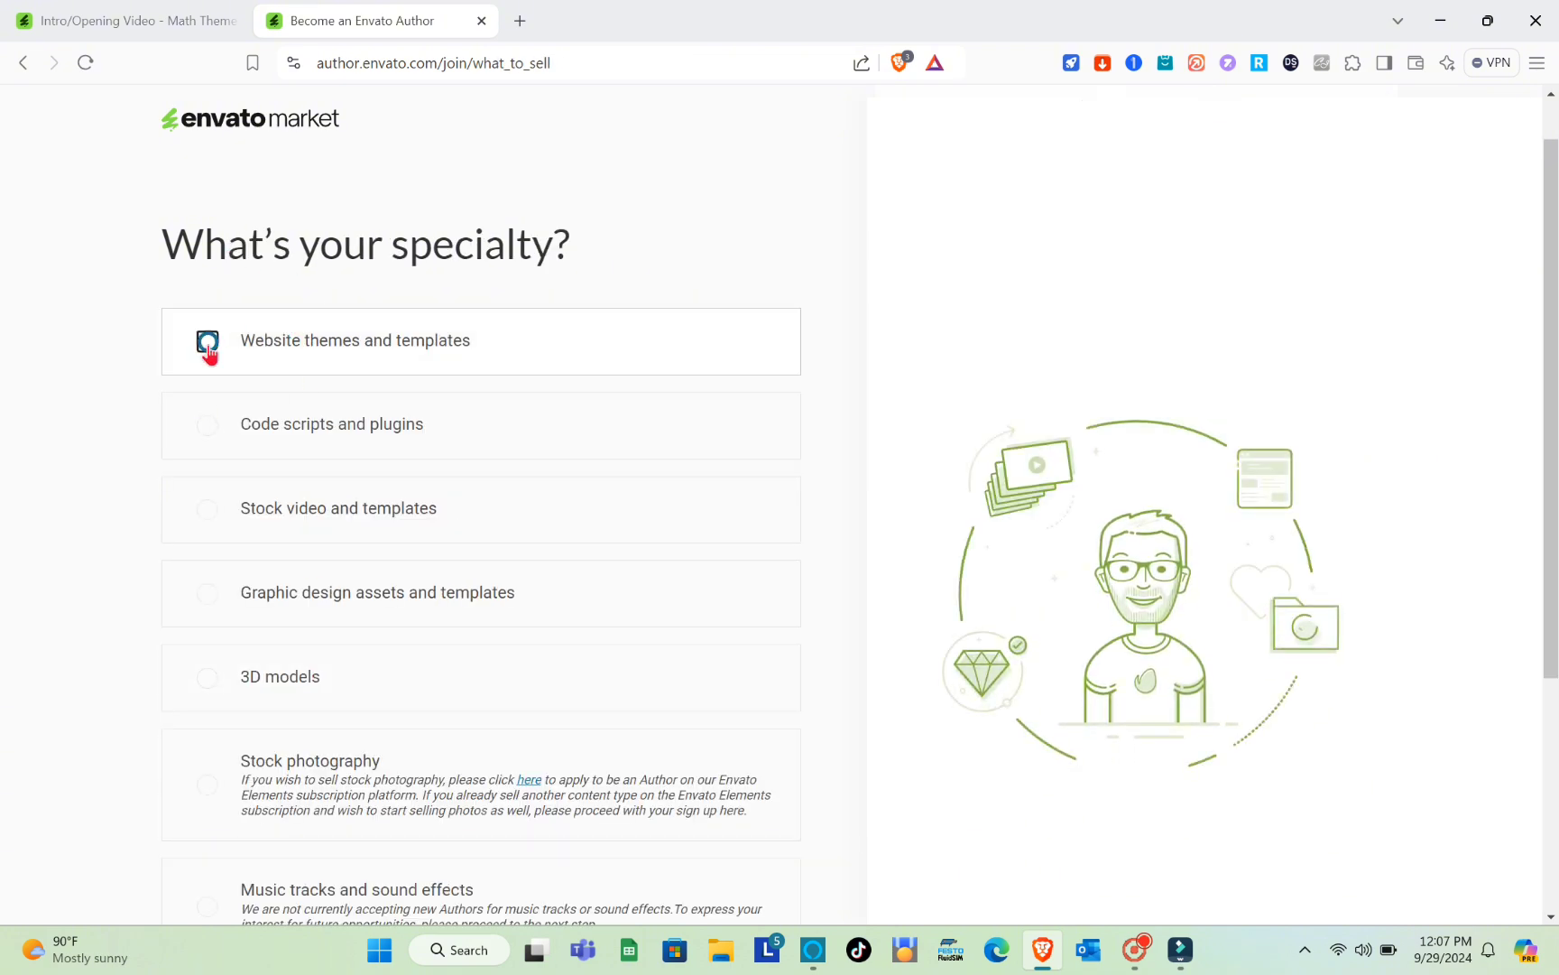
click(207, 425)
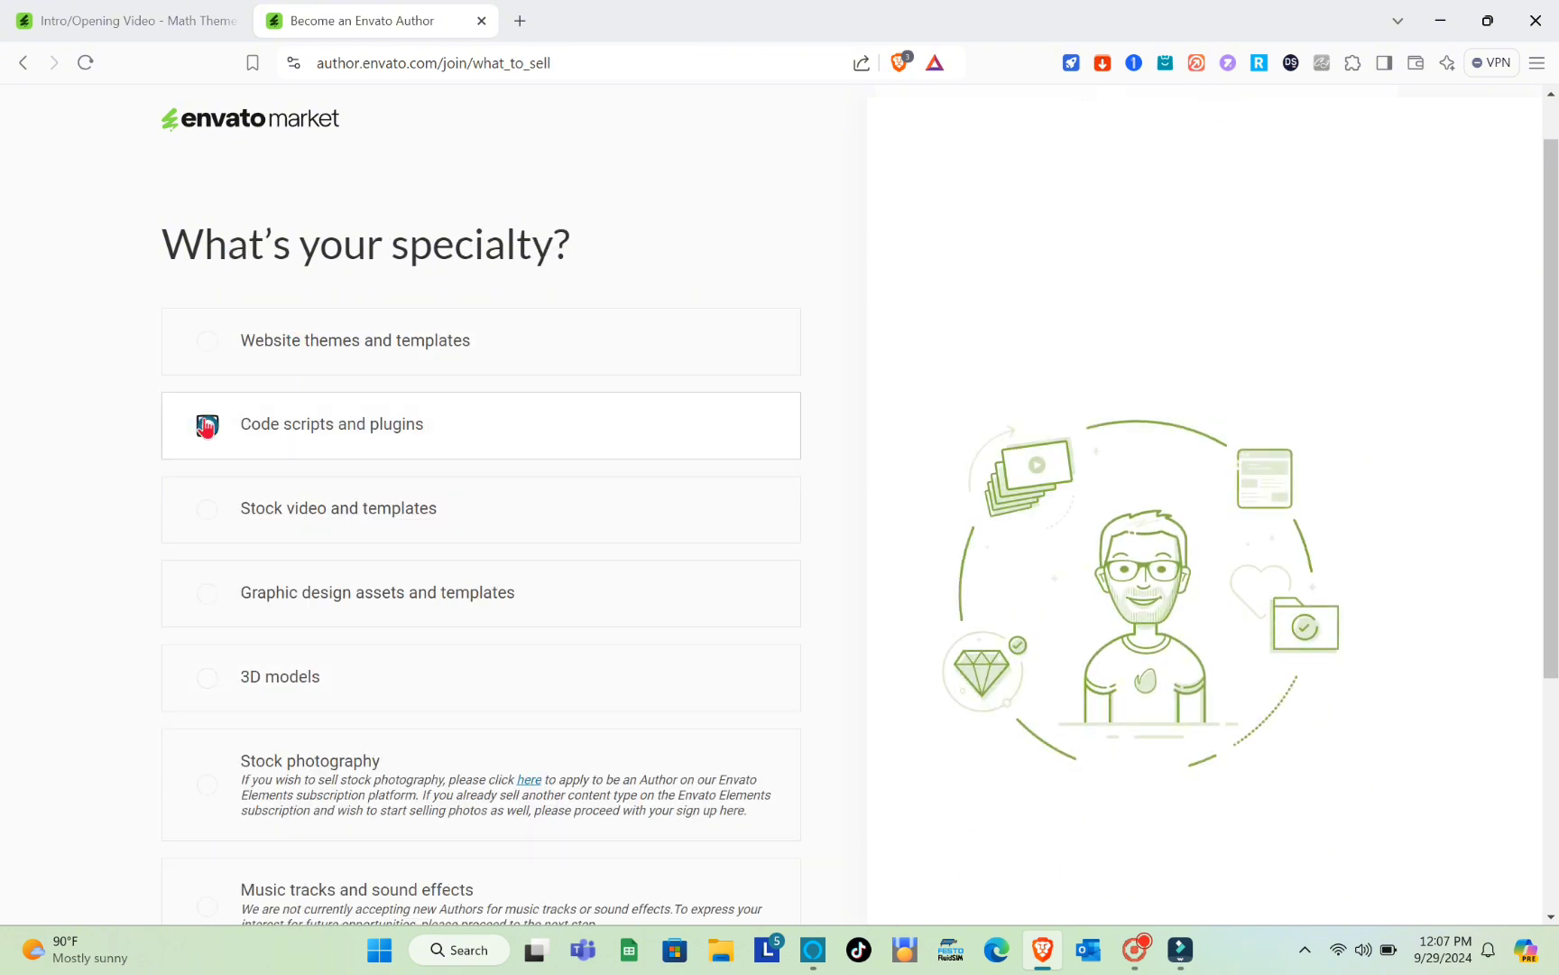
click(207, 341)
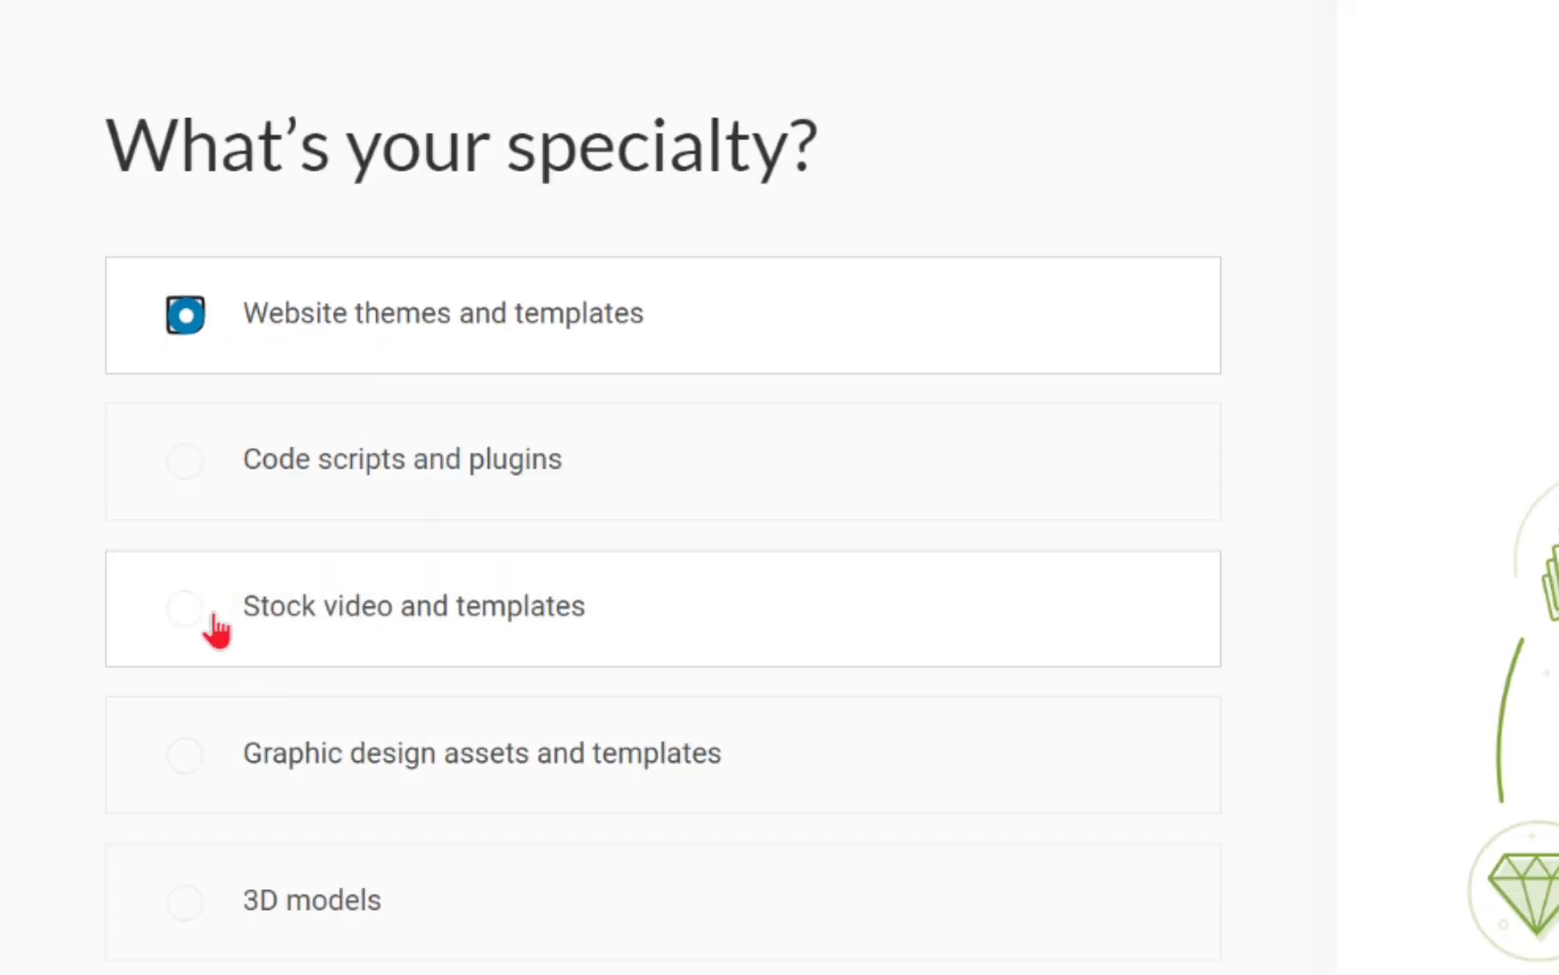
click(215, 629)
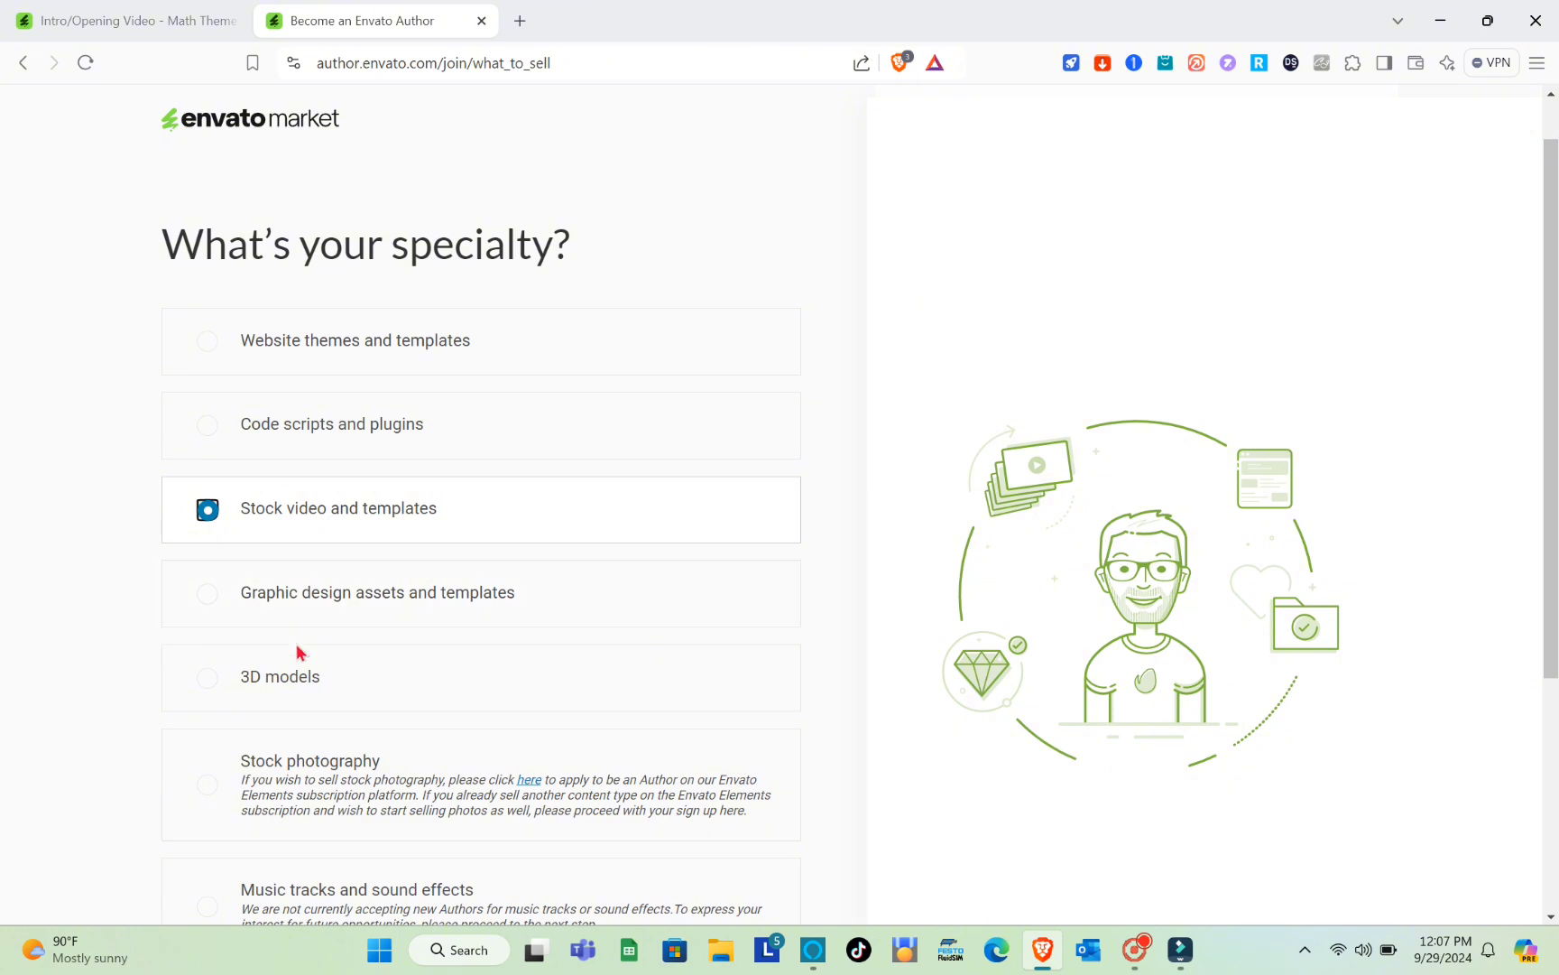
scroll(298, 648, down, 4)
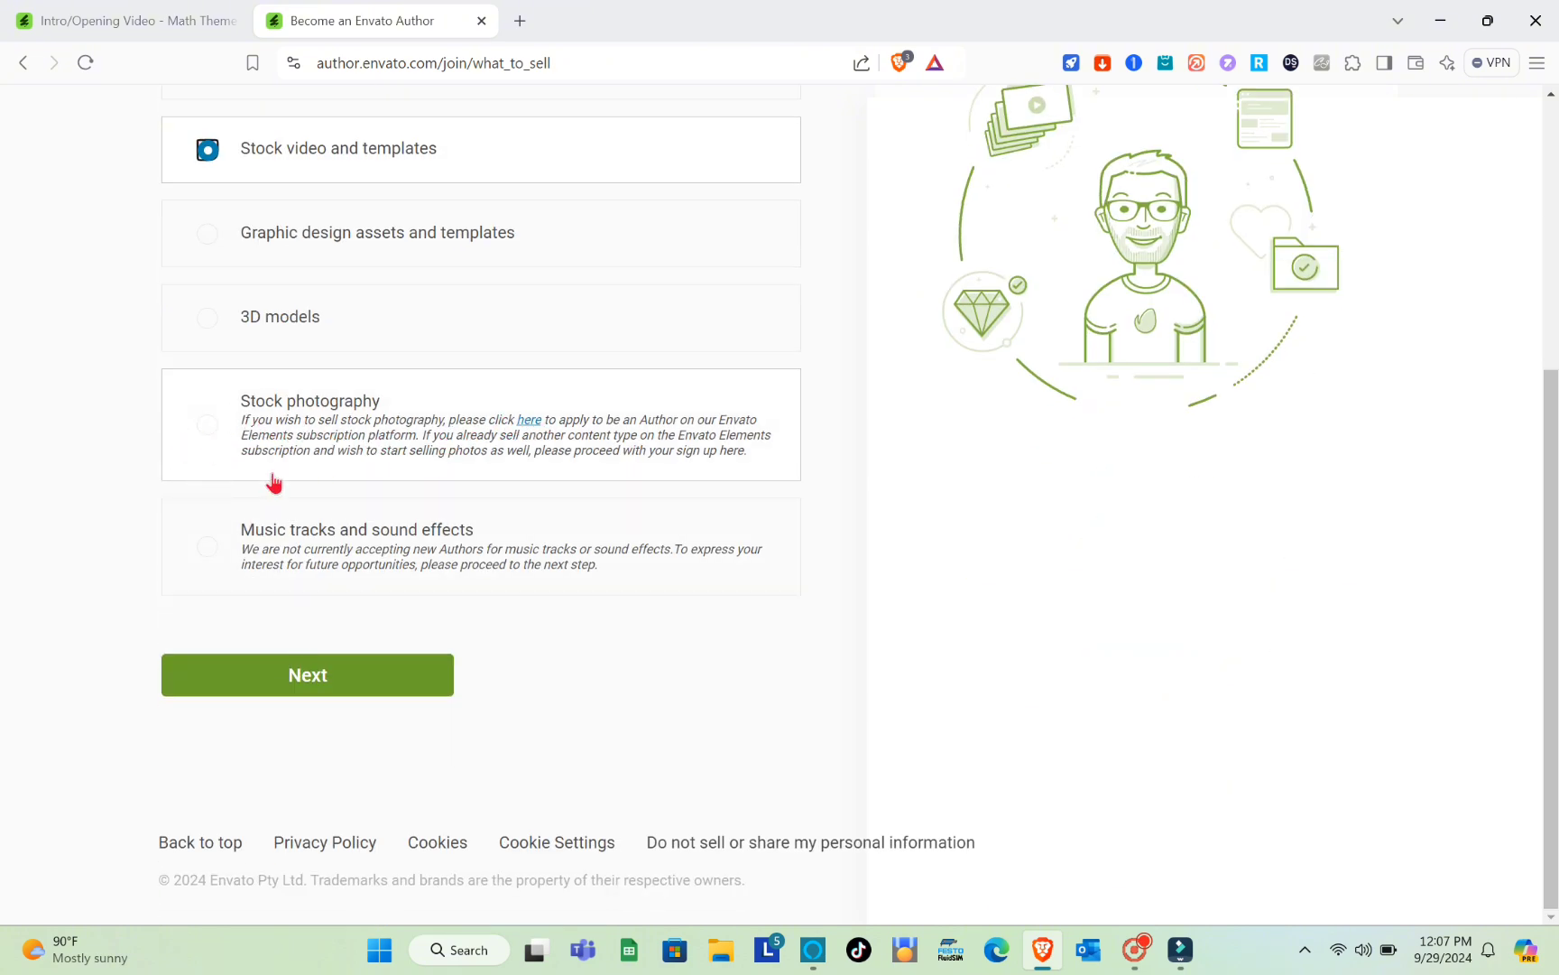
click(310, 688)
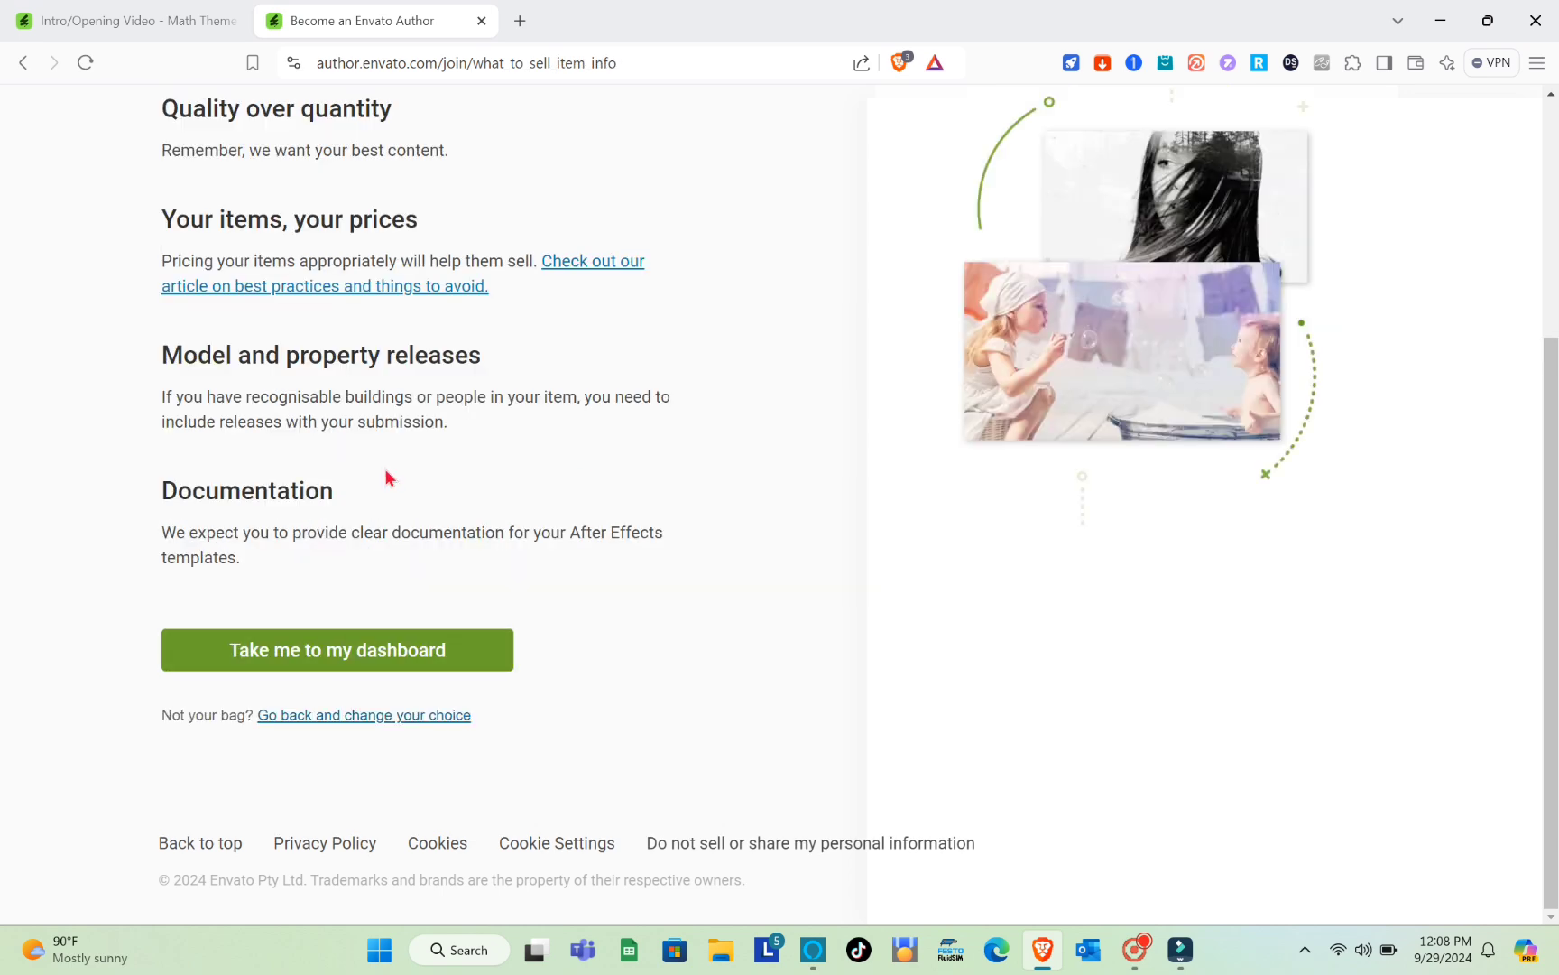
Read through the quality, pricing and release guidance, then continue to the author dashboard
scroll(384, 476, up, 4)
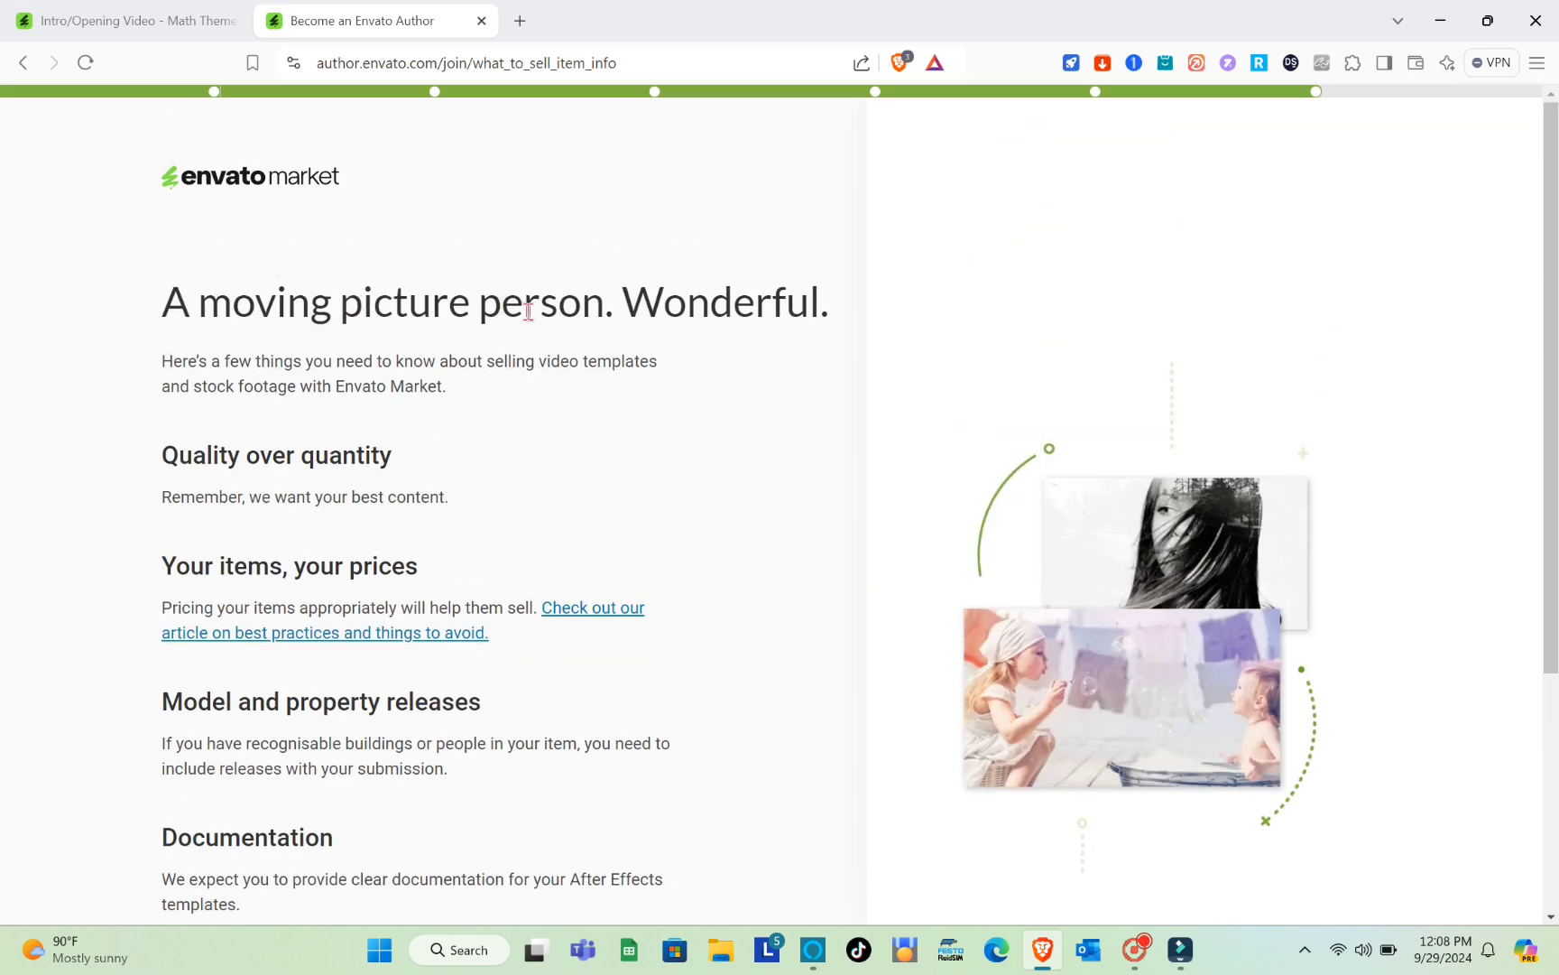
scroll(553, 349, down, 1)
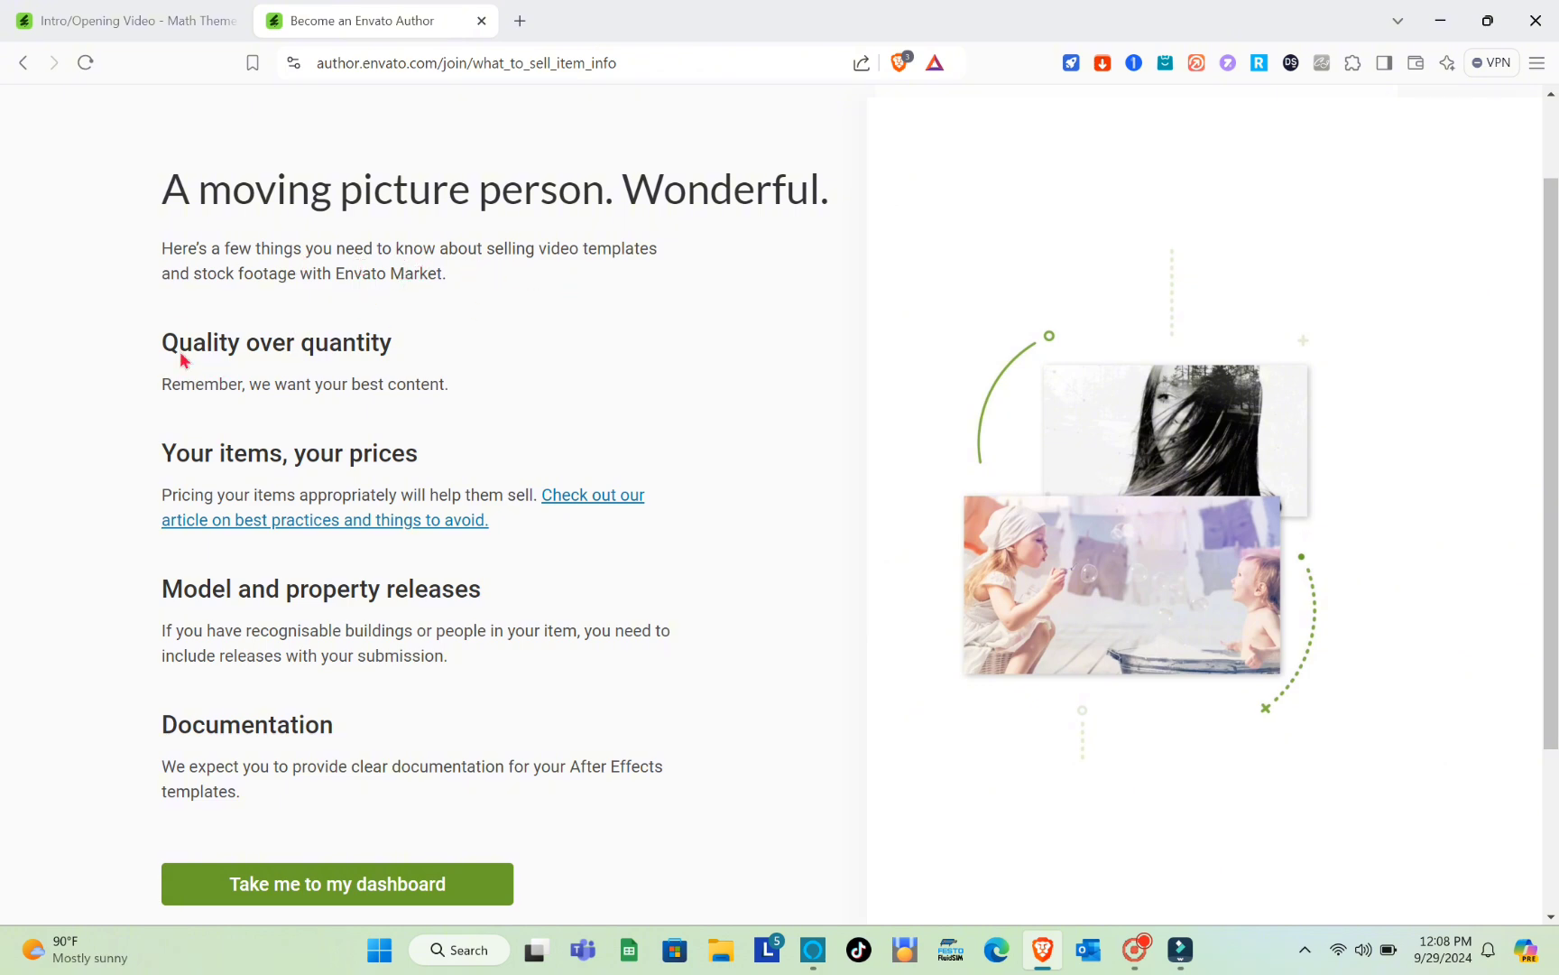
drag(163, 341, 435, 358)
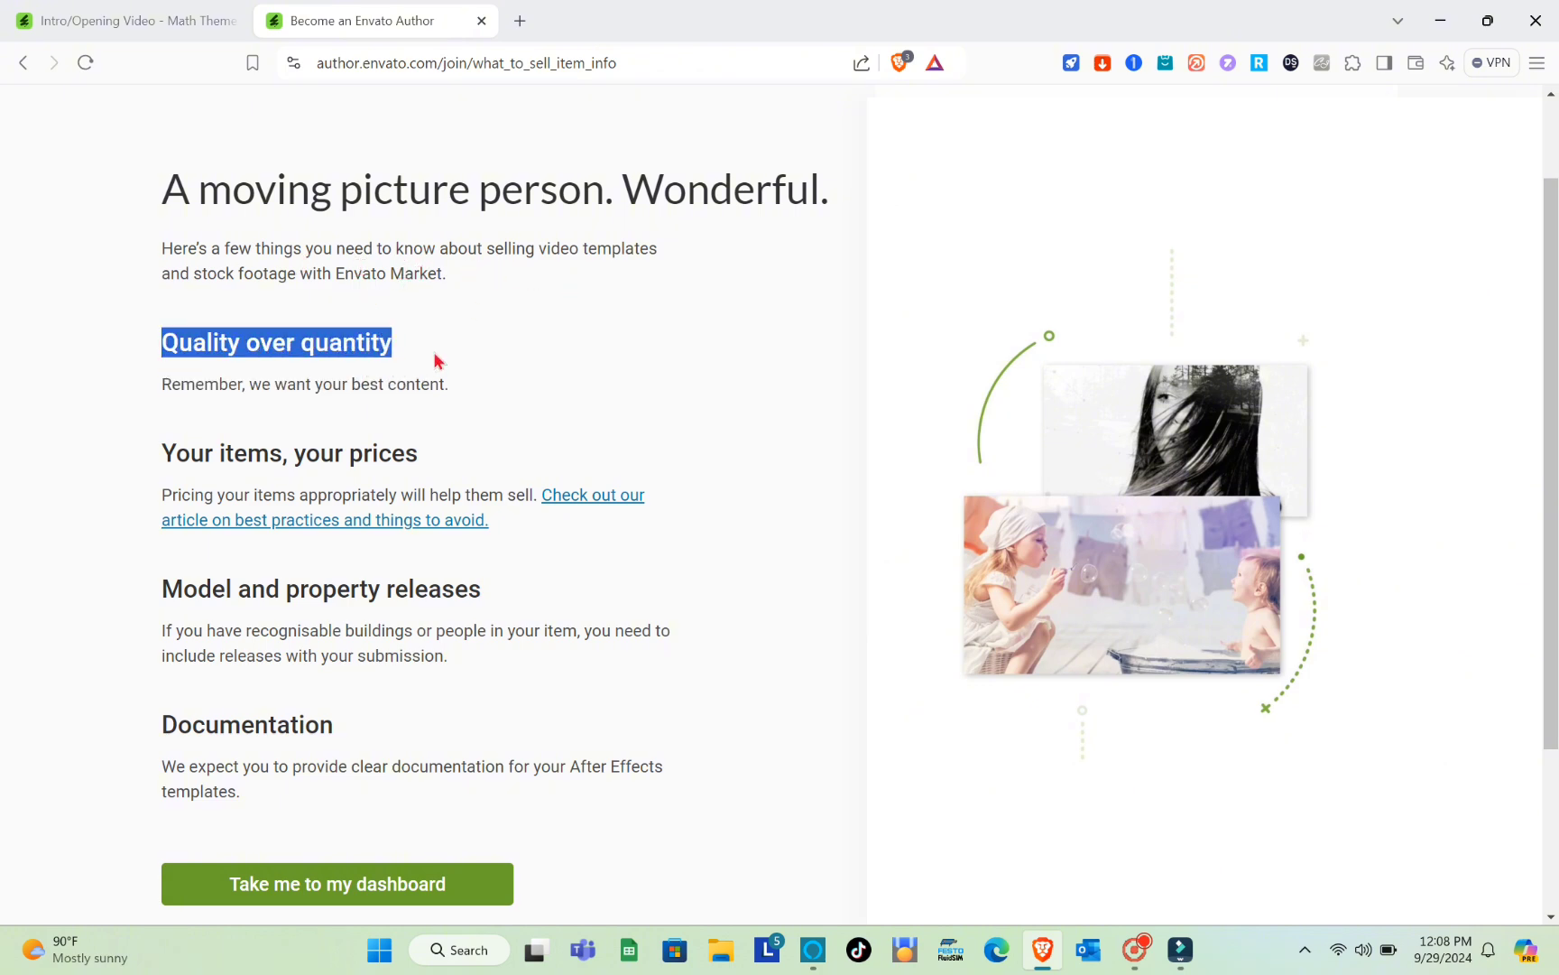
click(435, 361)
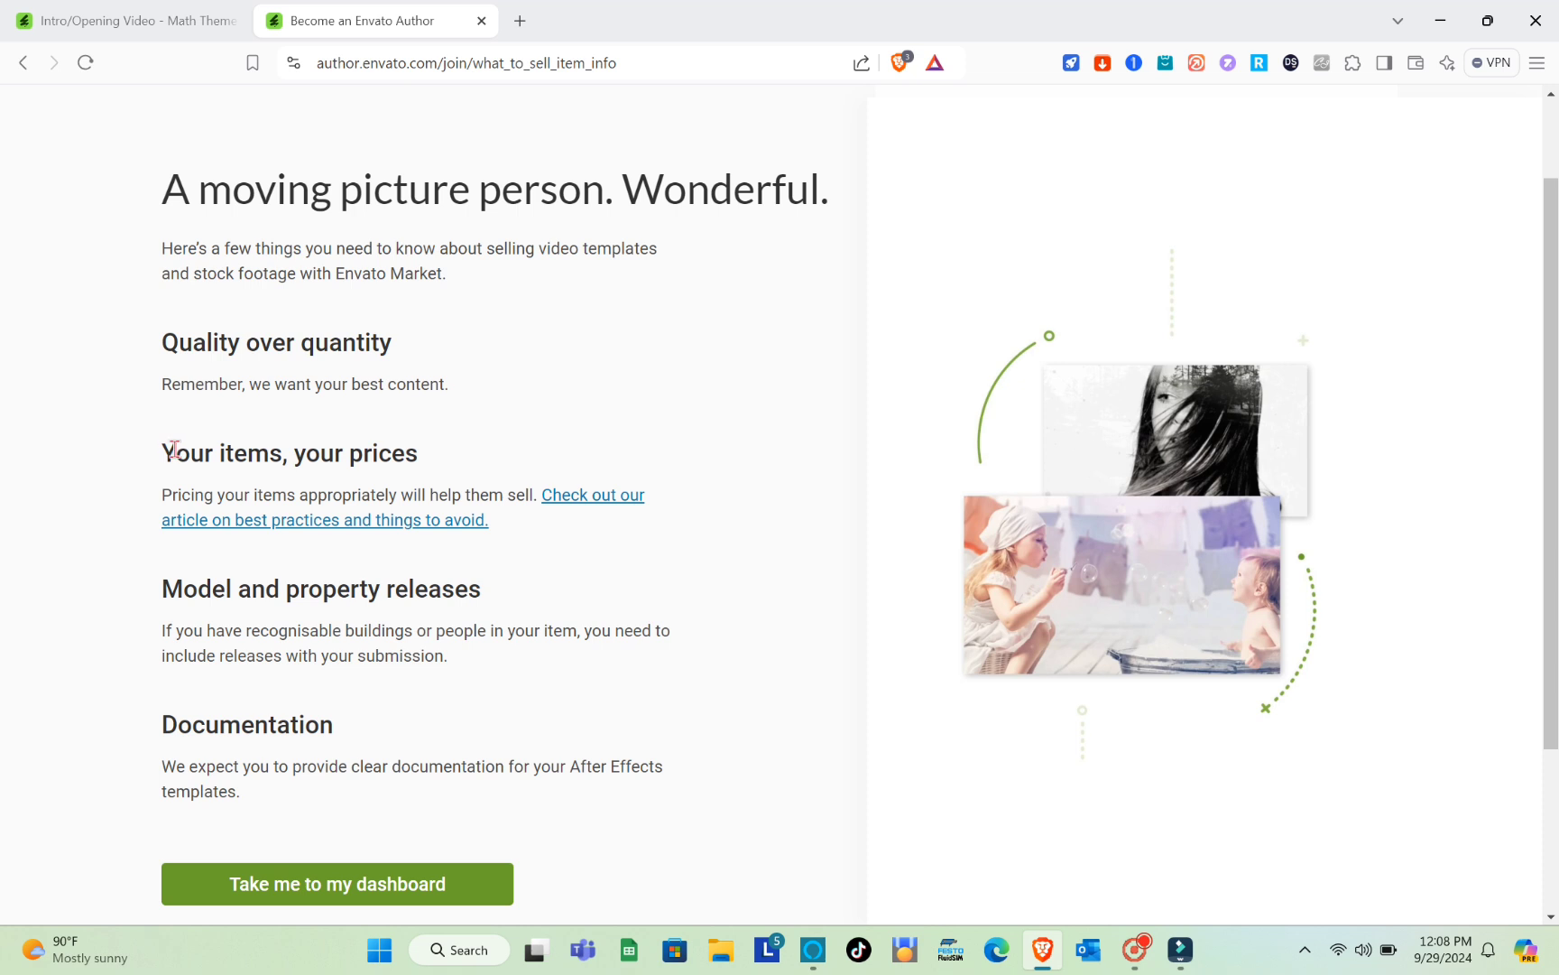
drag(176, 454, 395, 466)
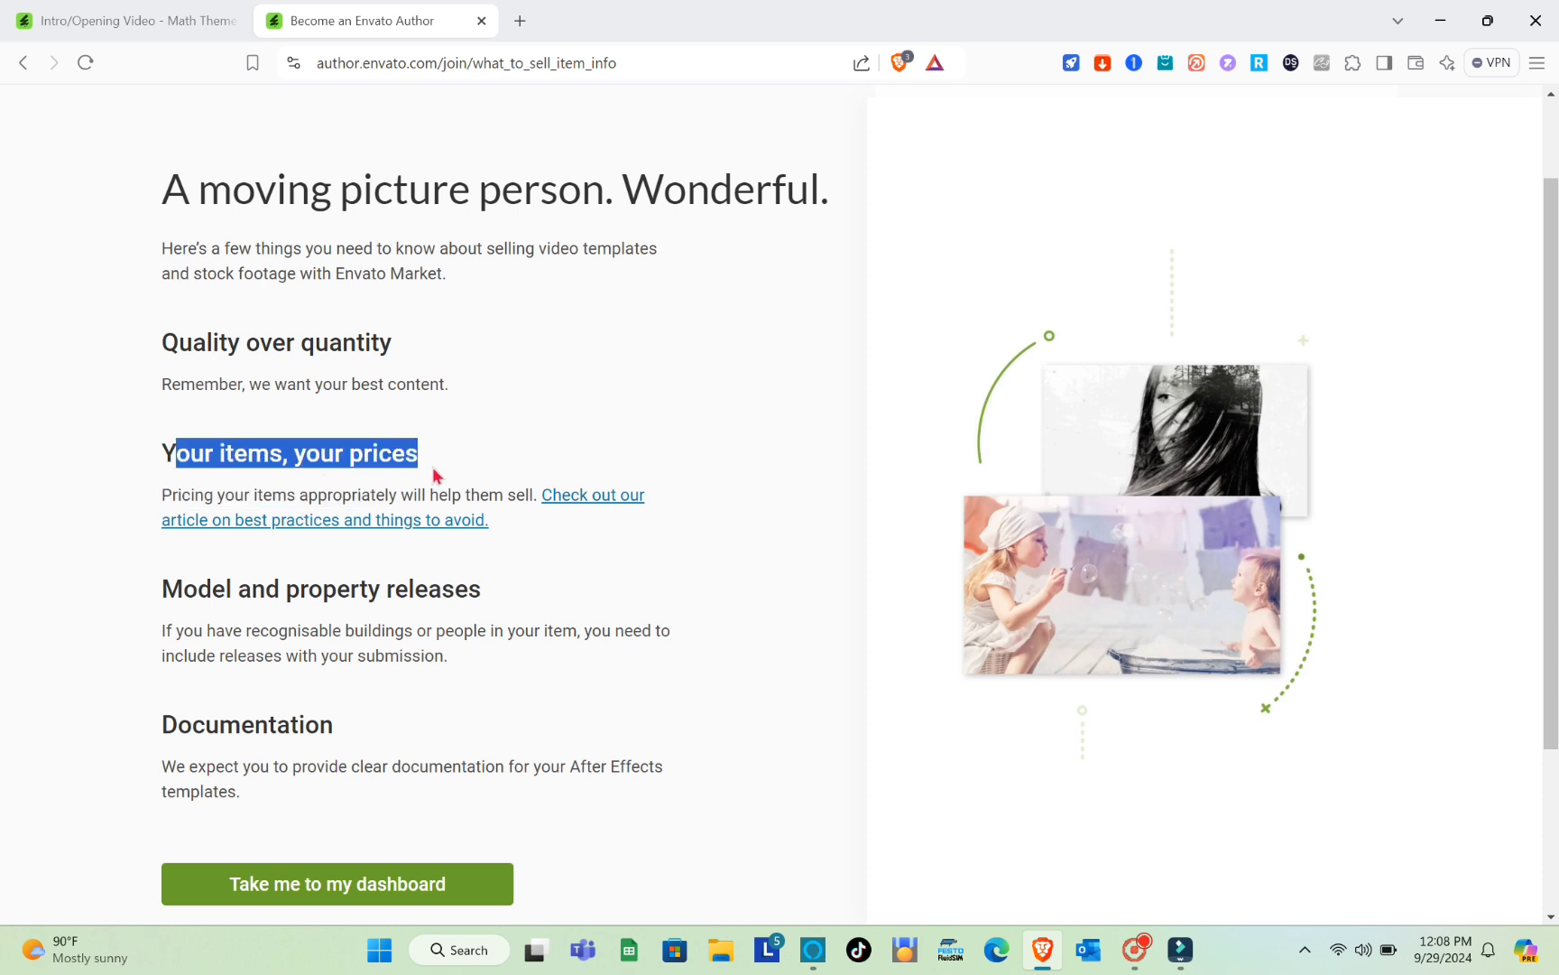
click(432, 467)
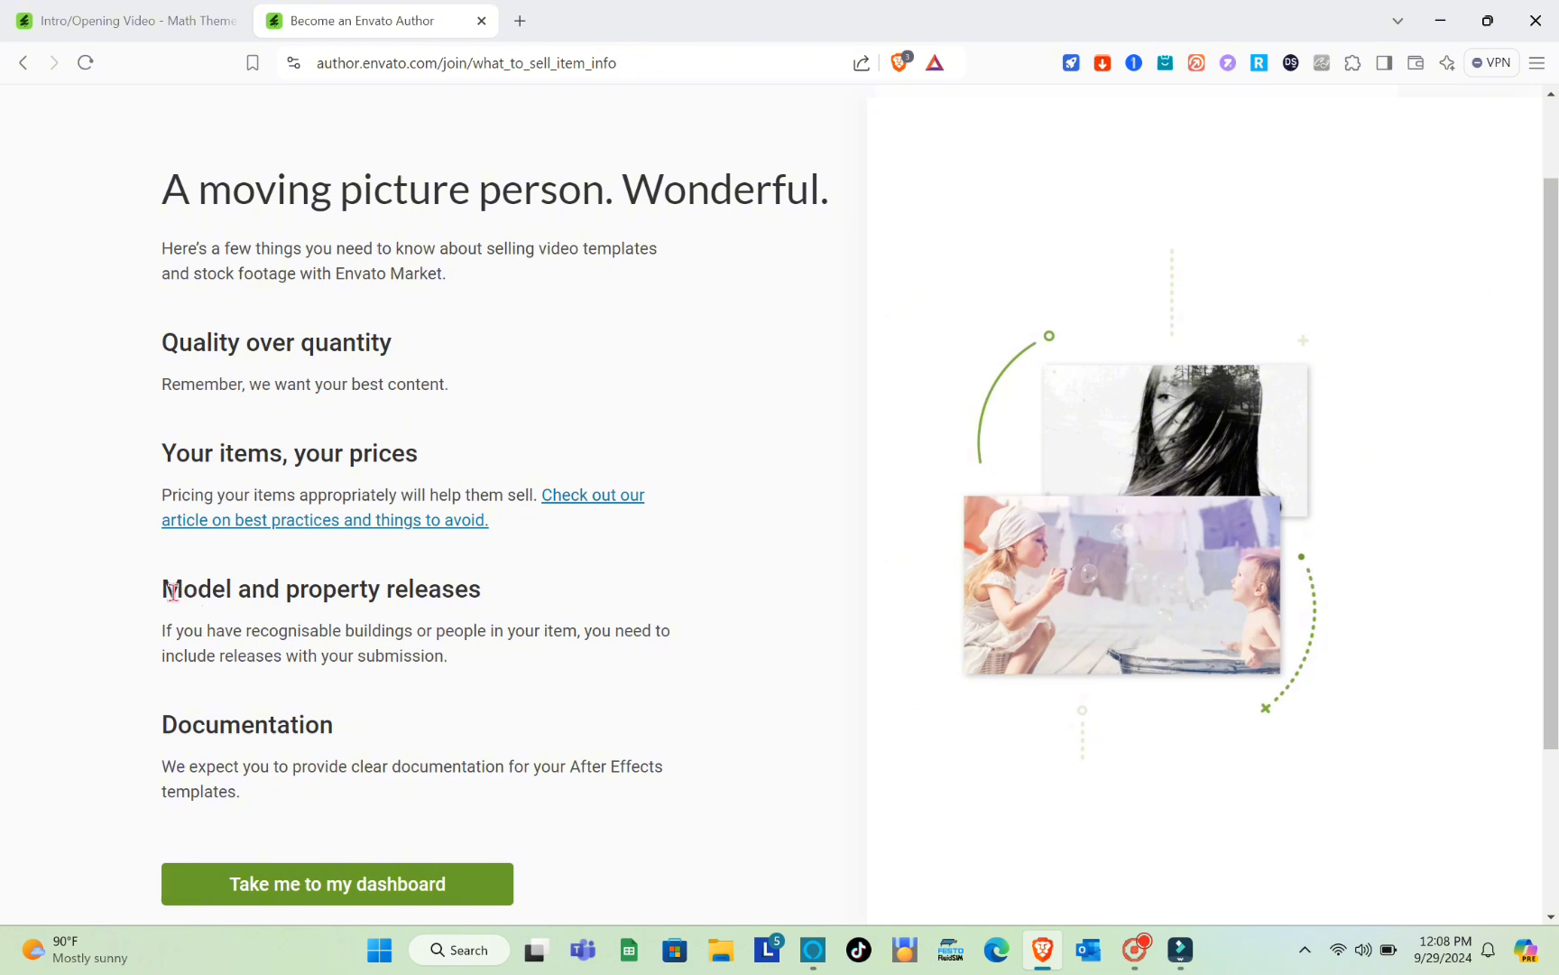
drag(174, 592, 485, 599)
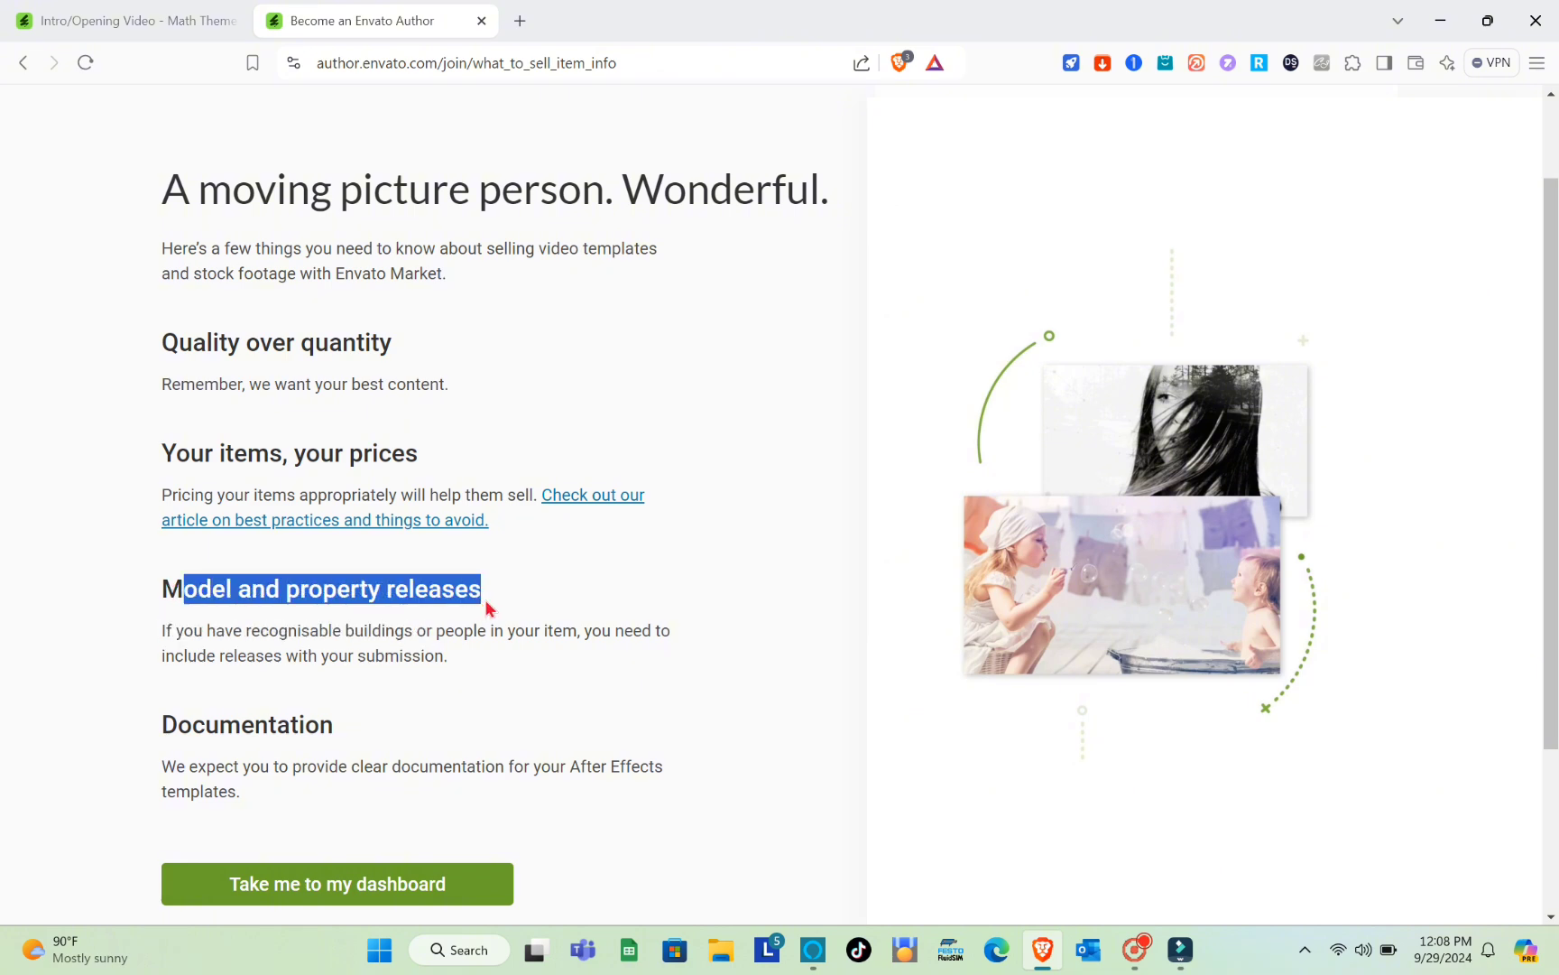
click(485, 599)
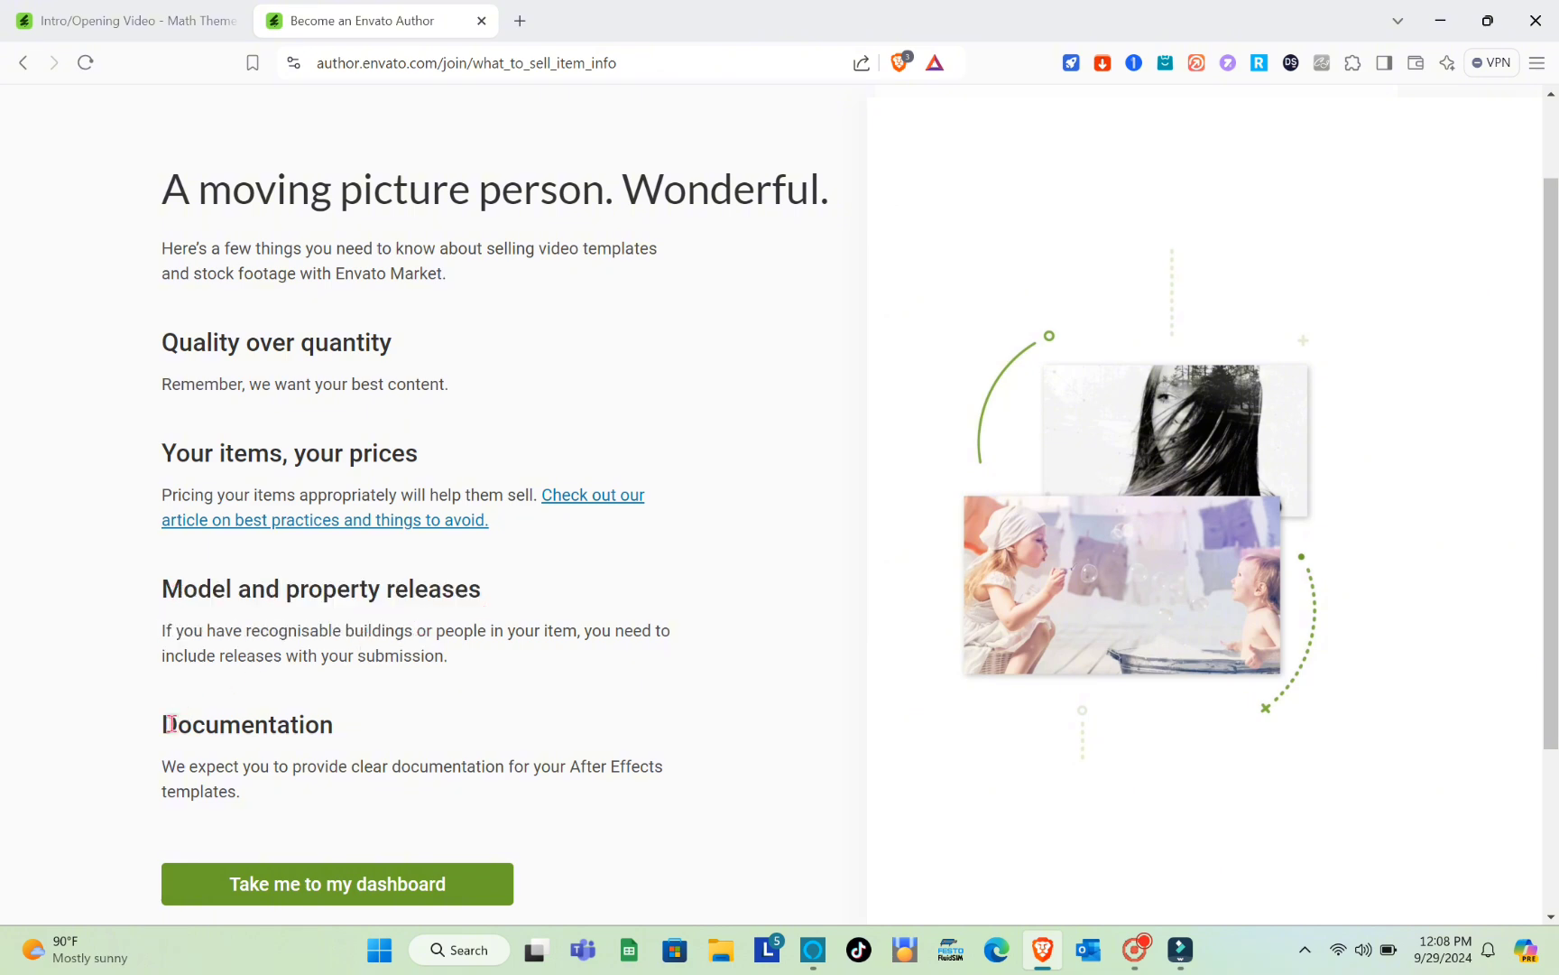
drag(170, 723, 443, 717)
click(443, 716)
scroll(443, 716, down, 2)
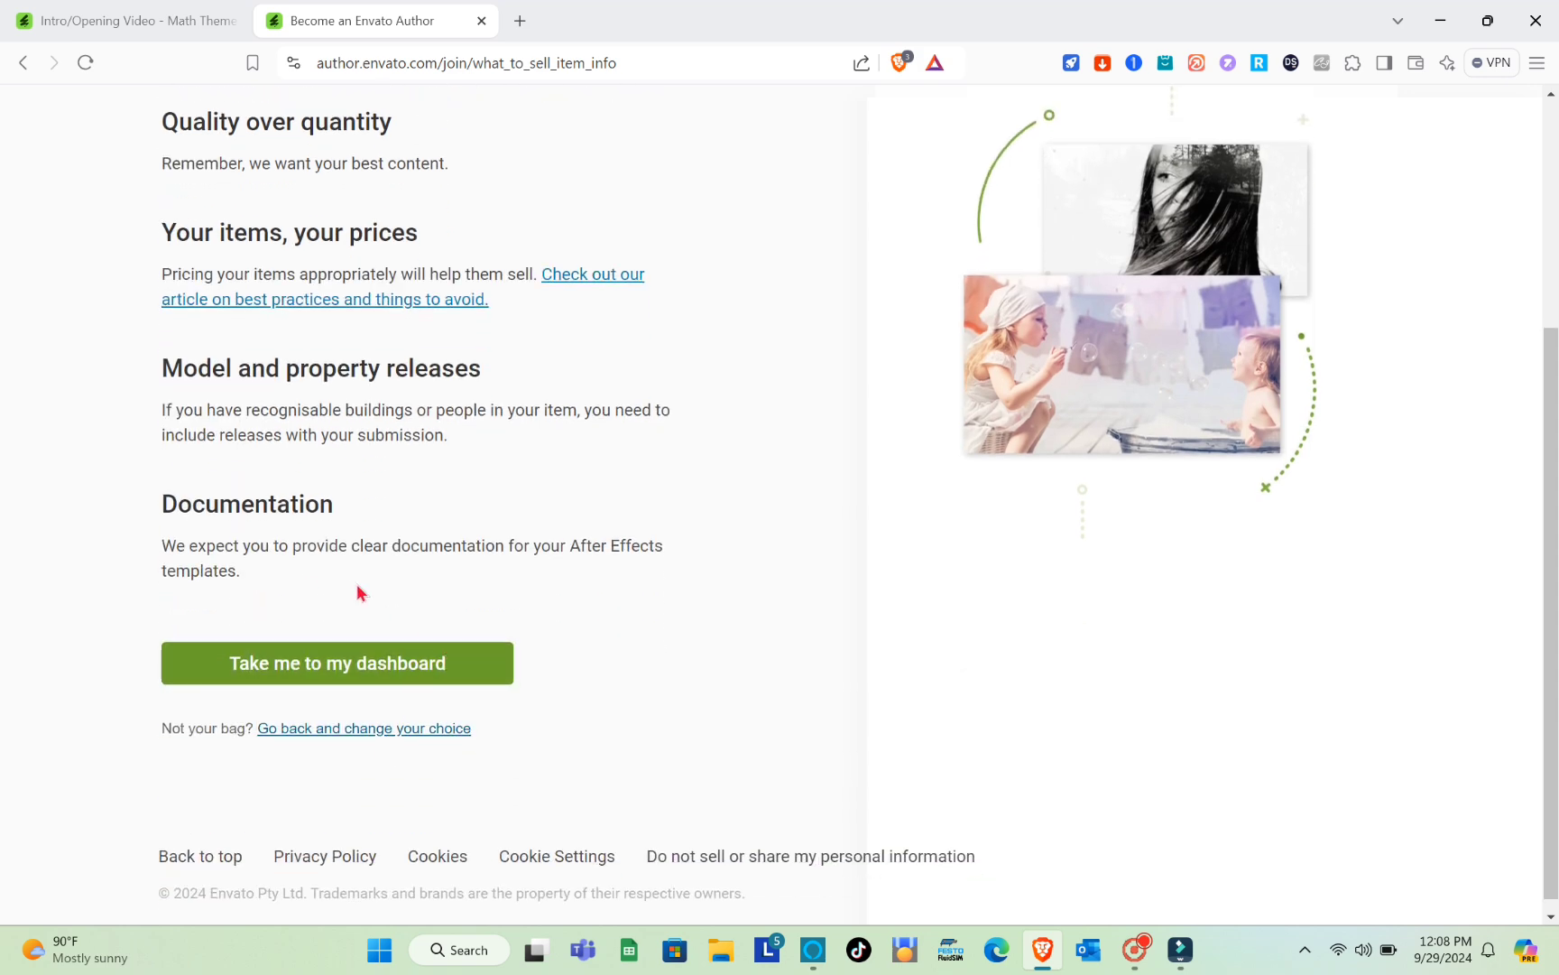
click(371, 673)
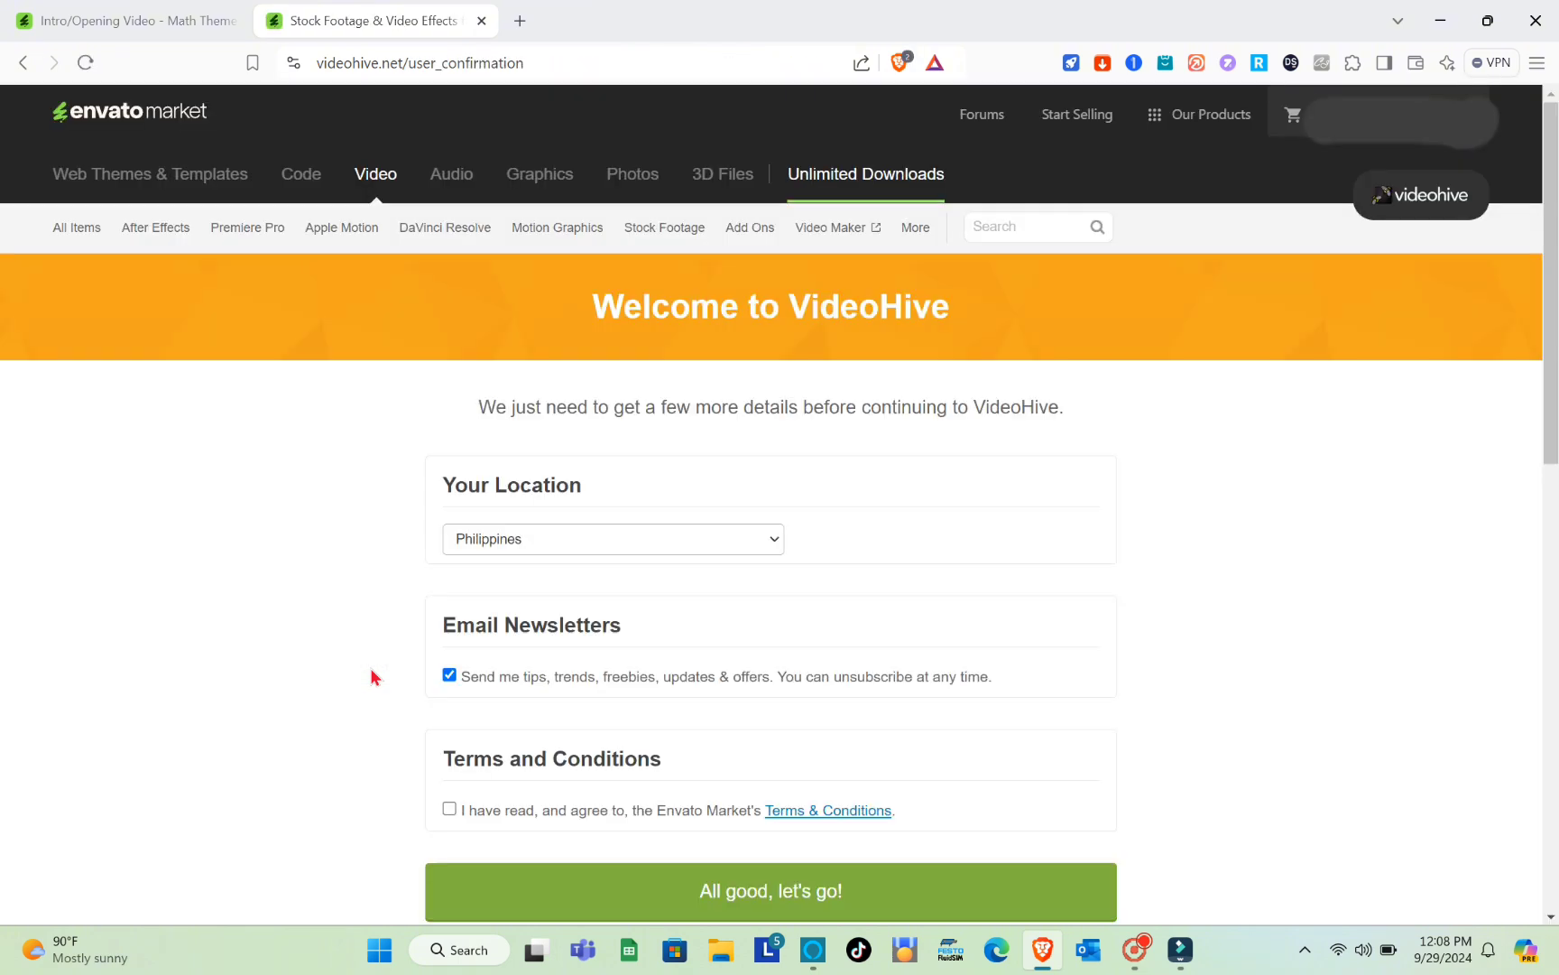
Accept the Envato Market Terms and Conditions and submit the VideoHive welcome details
scroll(568, 492, down, 3)
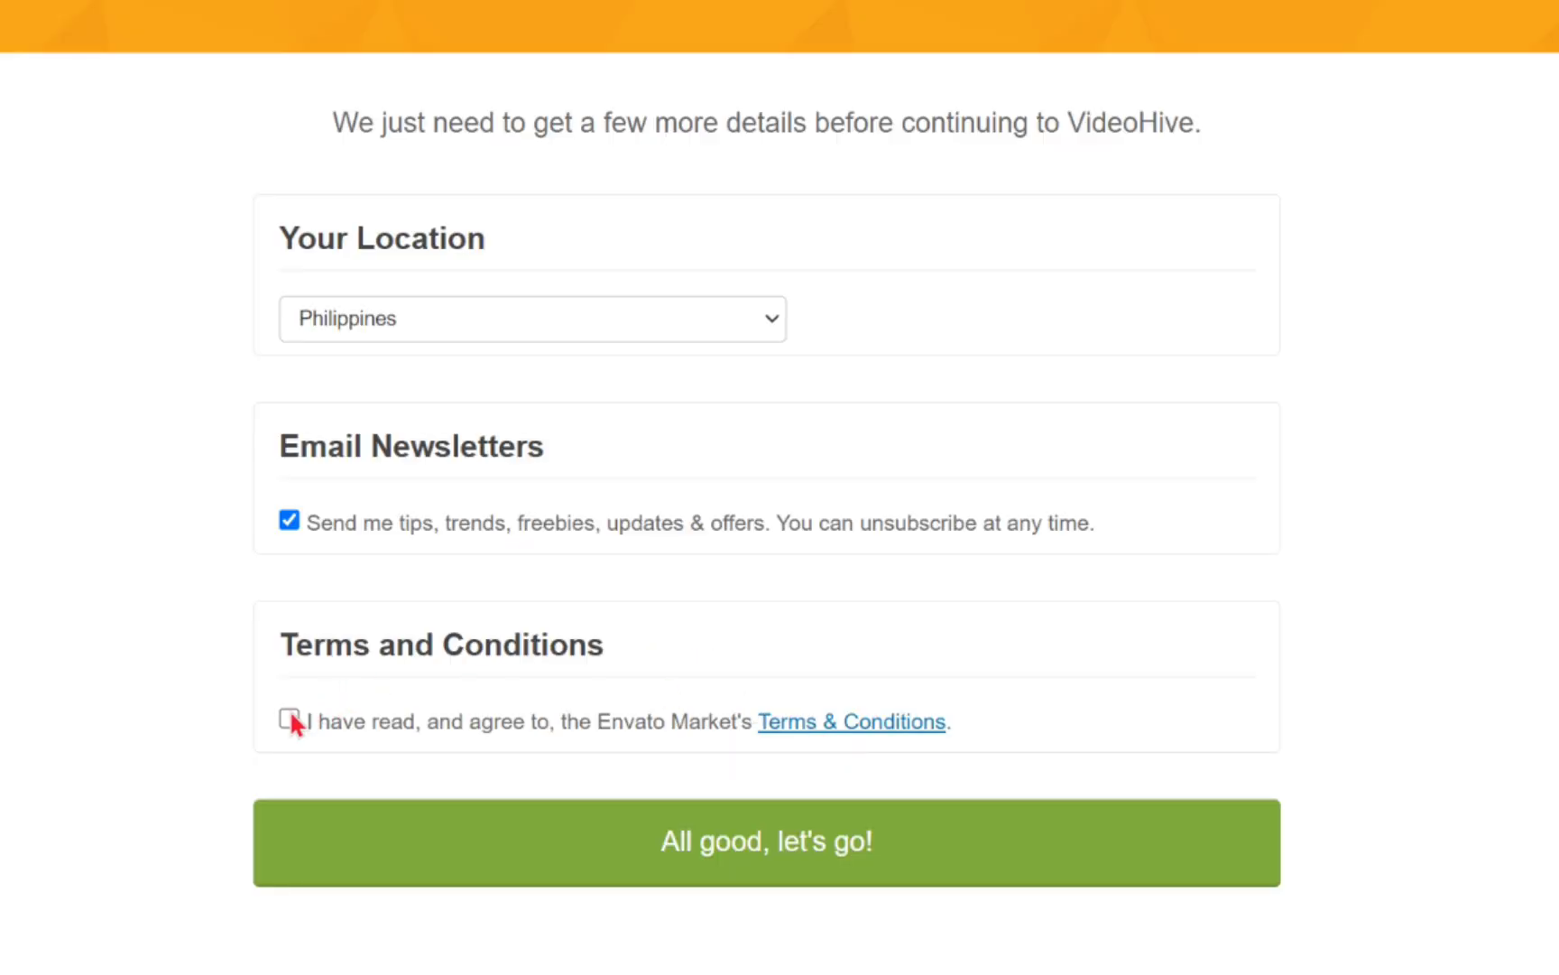
click(289, 719)
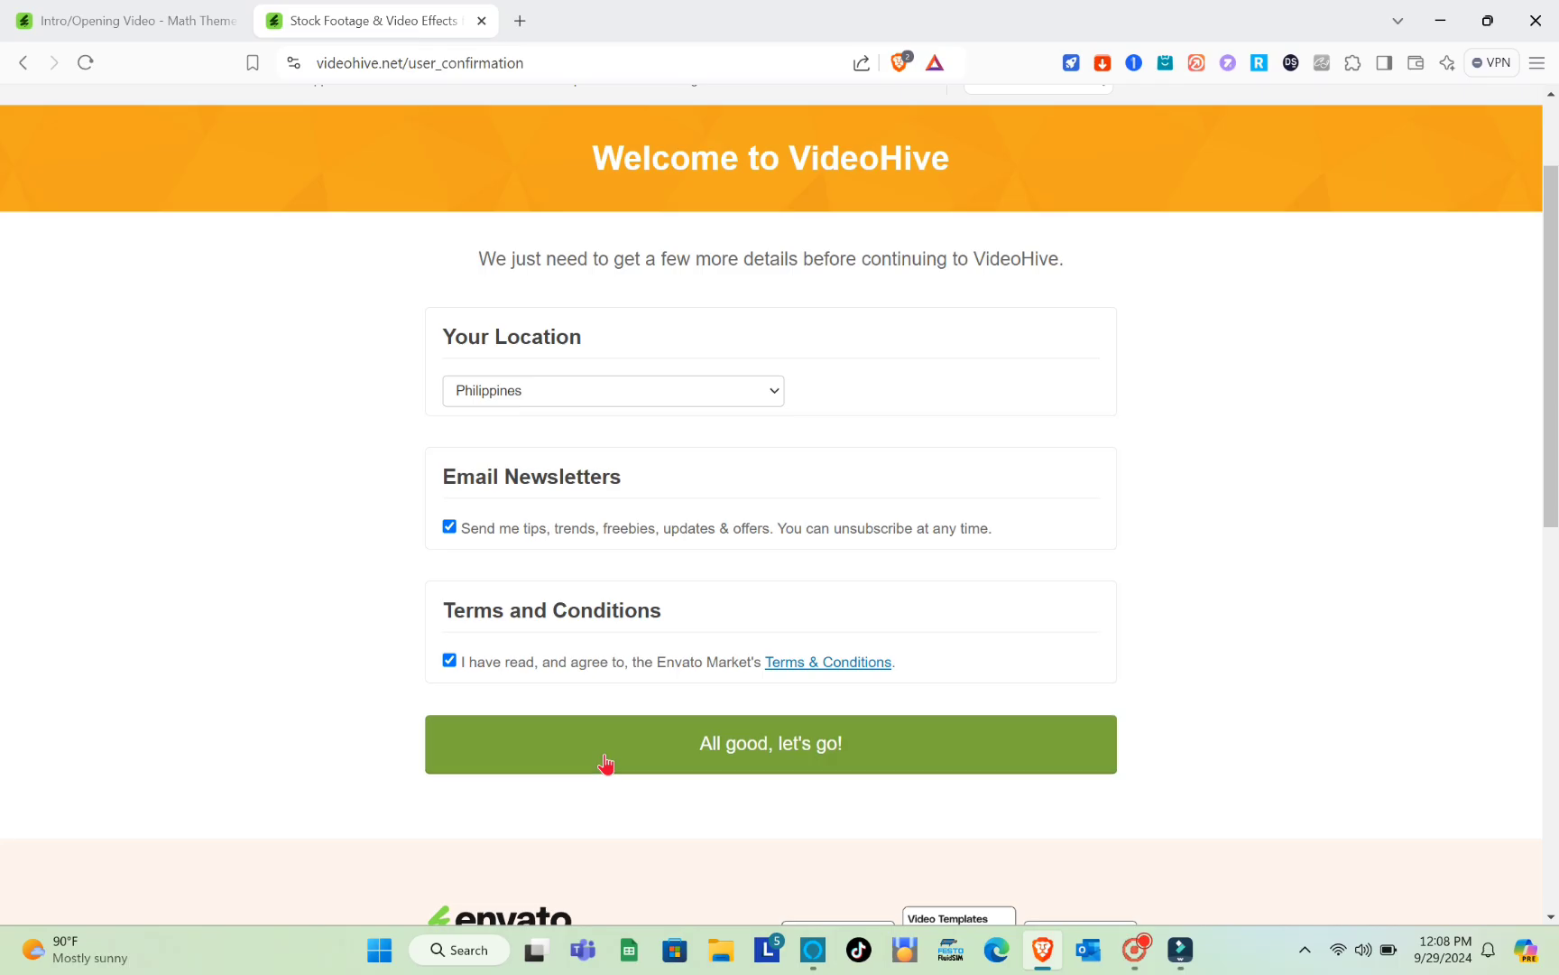
click(606, 763)
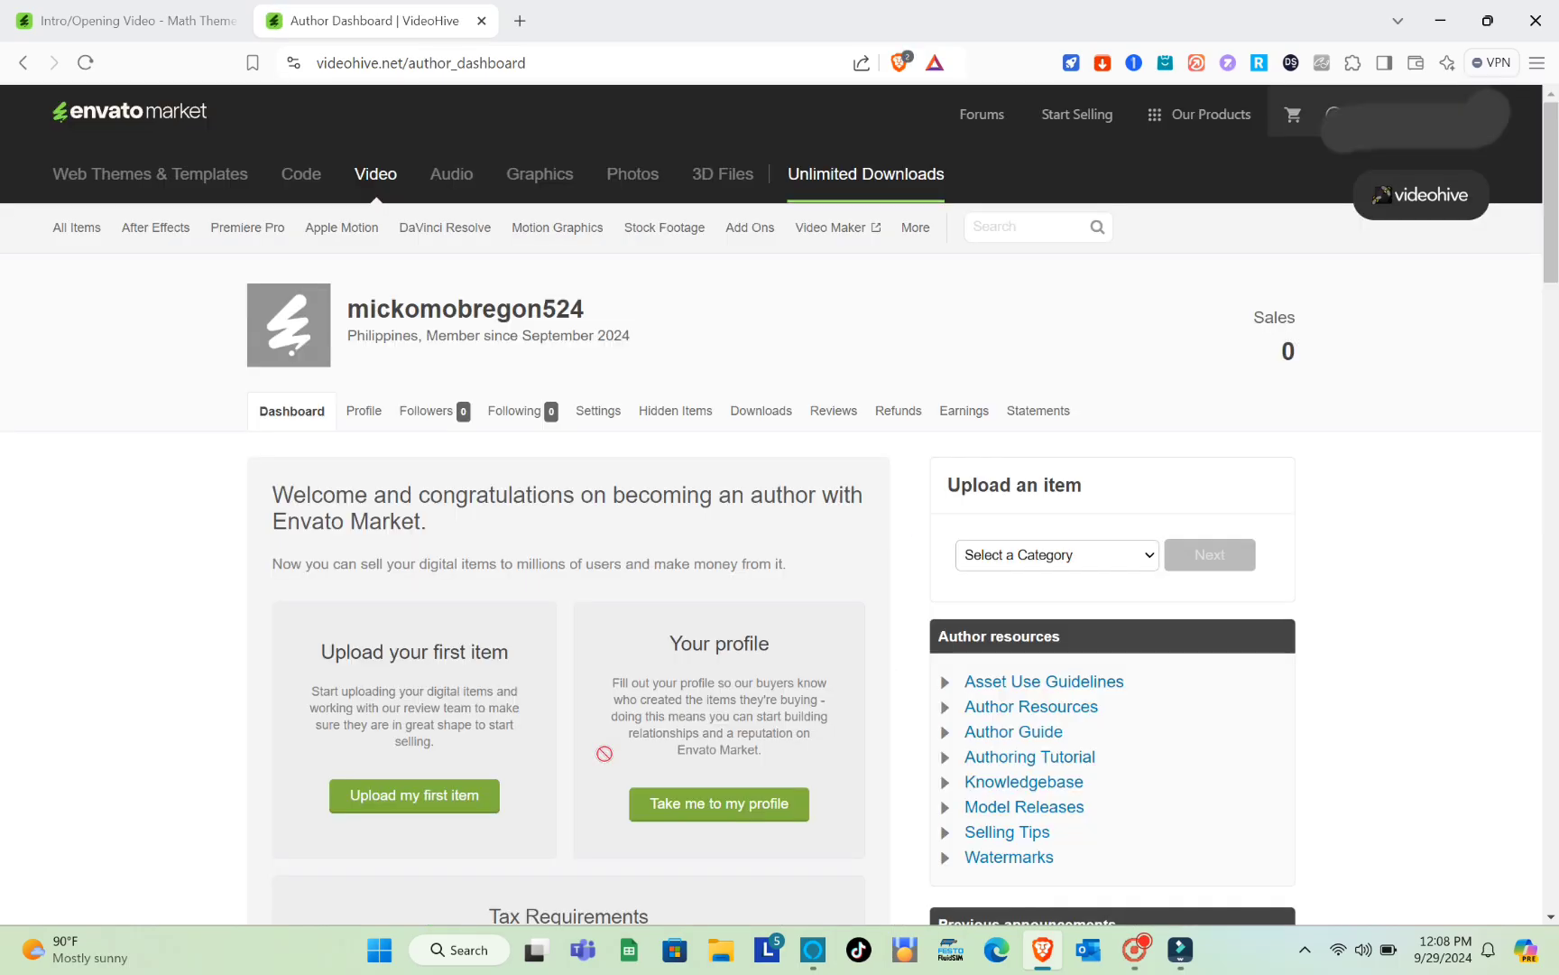
Glance at the author profile, then begin uploading a first item
scroll(496, 501, down, 3)
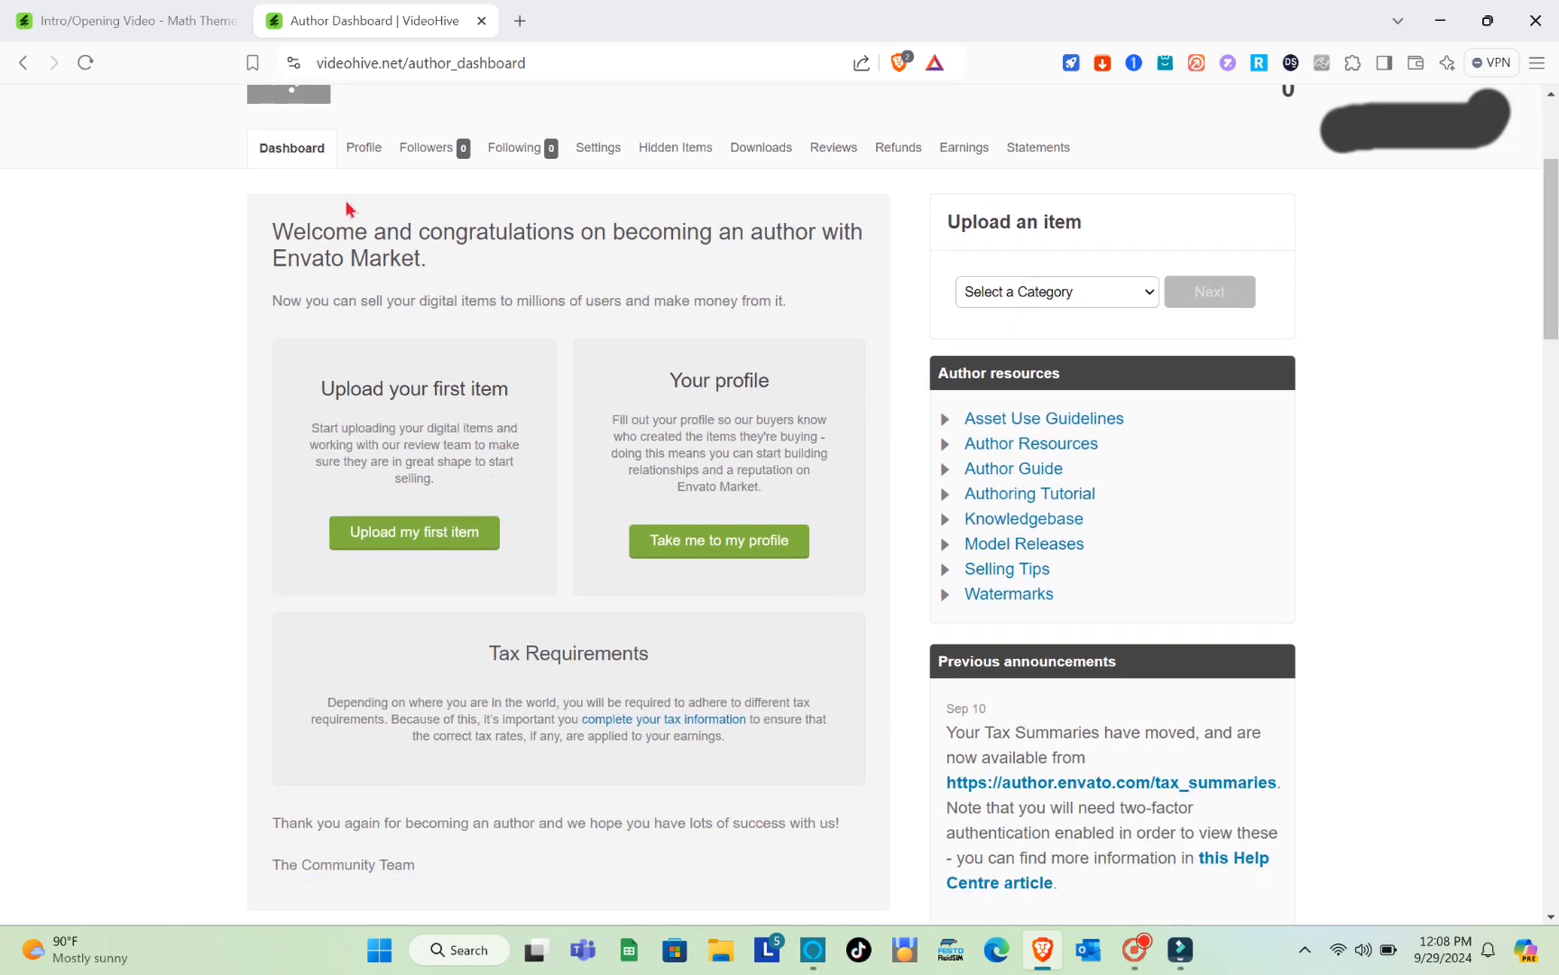
click(367, 156)
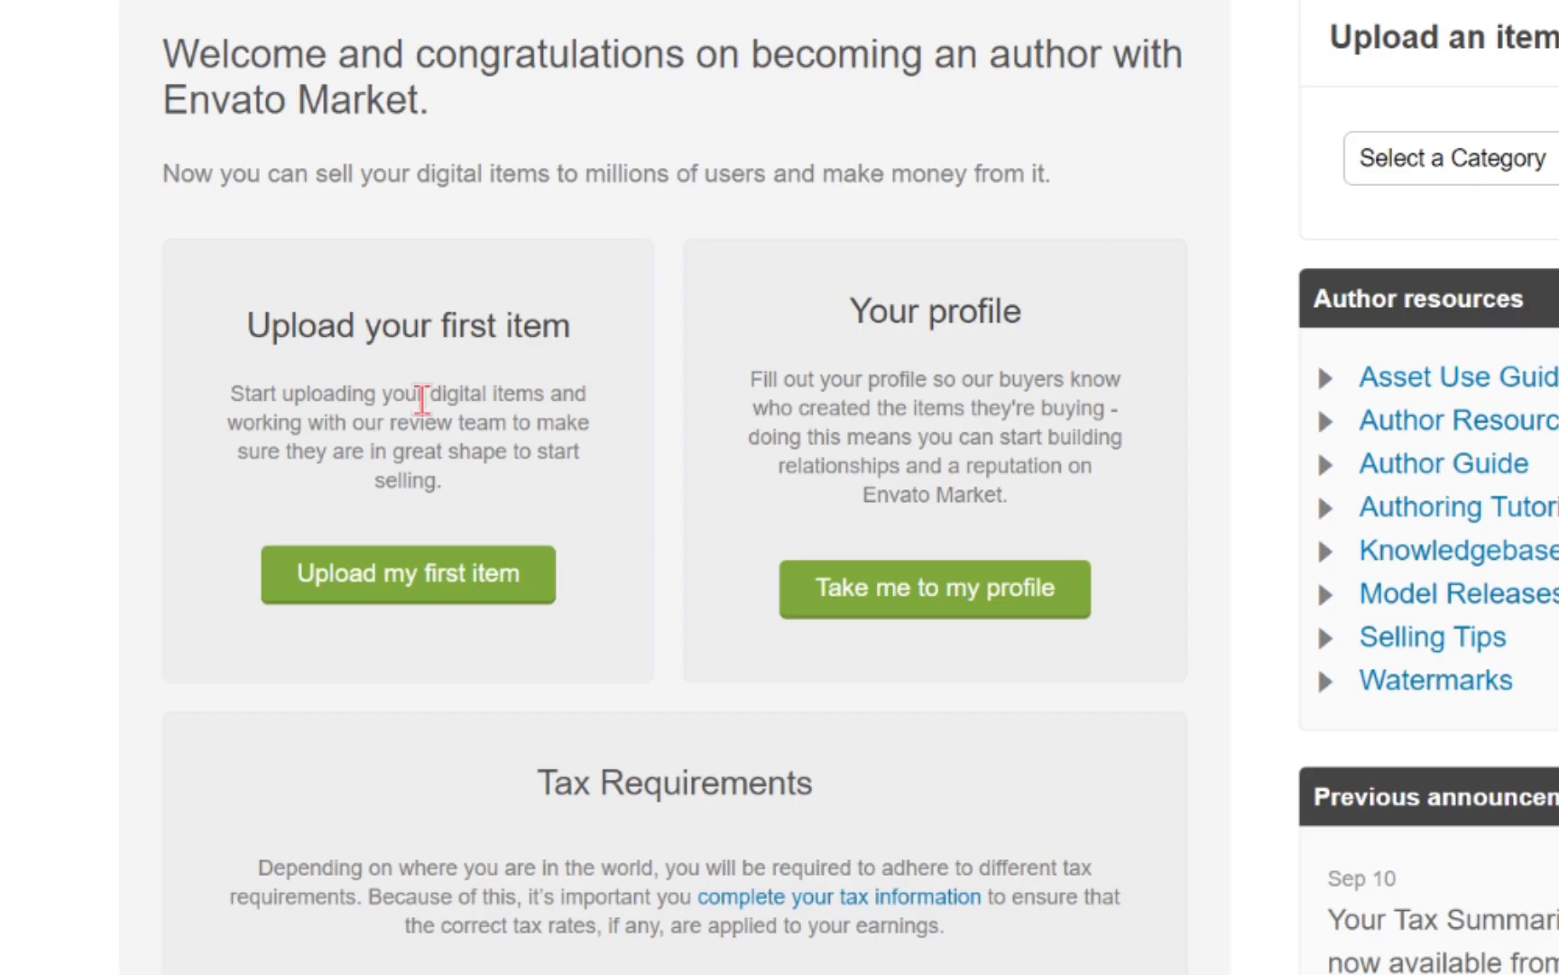
scroll(425, 433, down, 2)
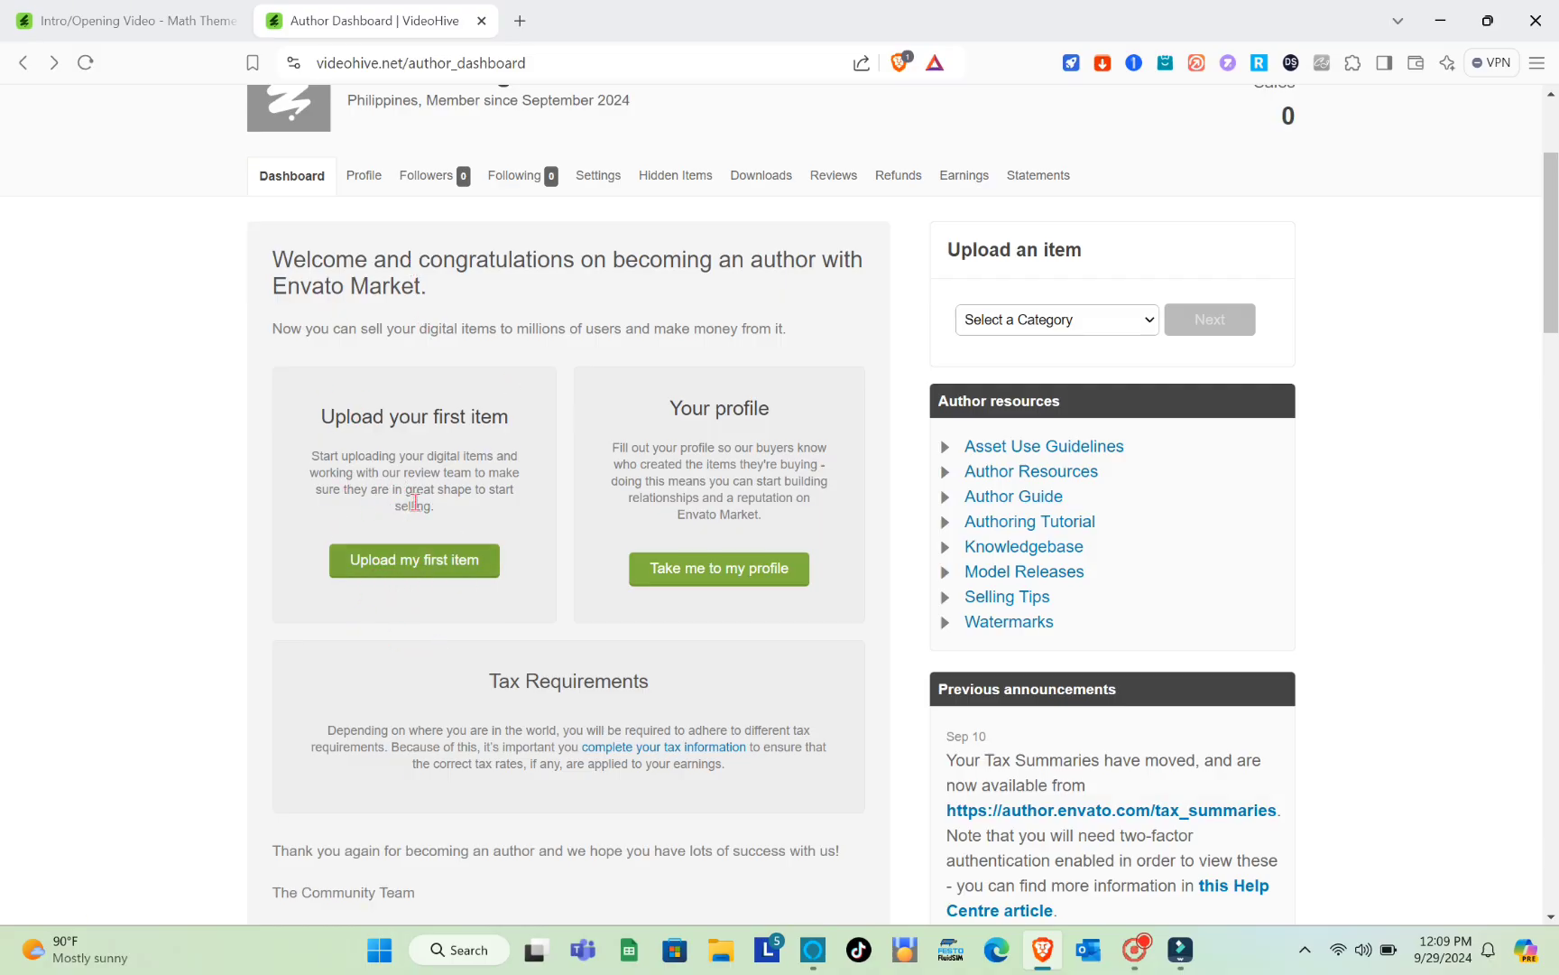
click(438, 574)
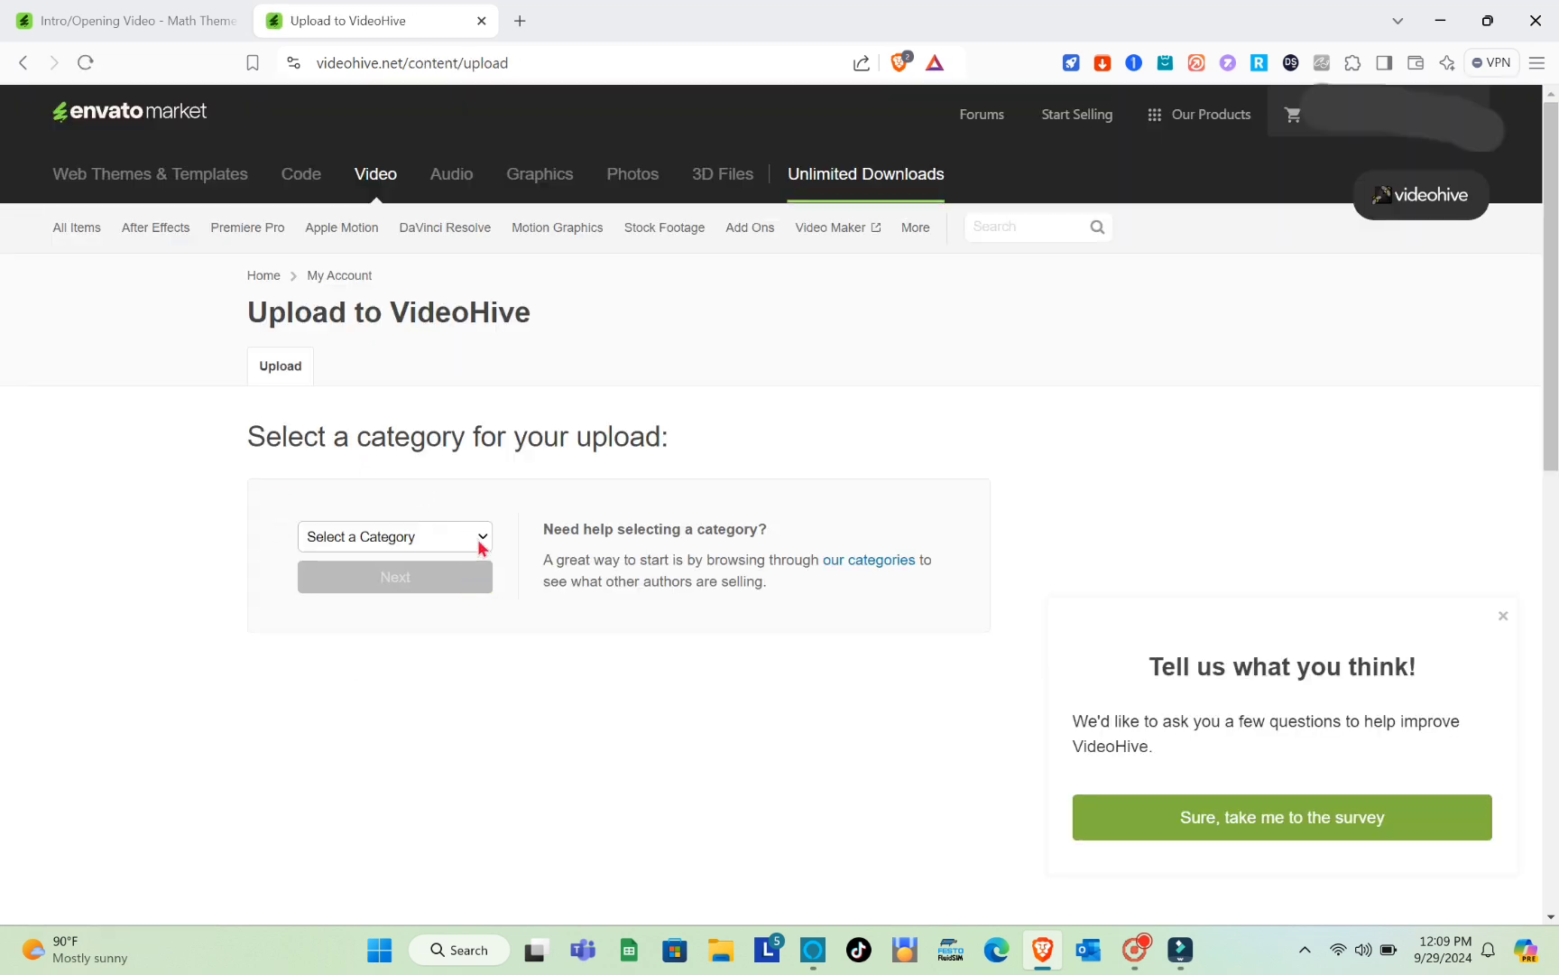
Set the upload category to Stock Footage instead of Motion Graphics and proceed
click(665, 510)
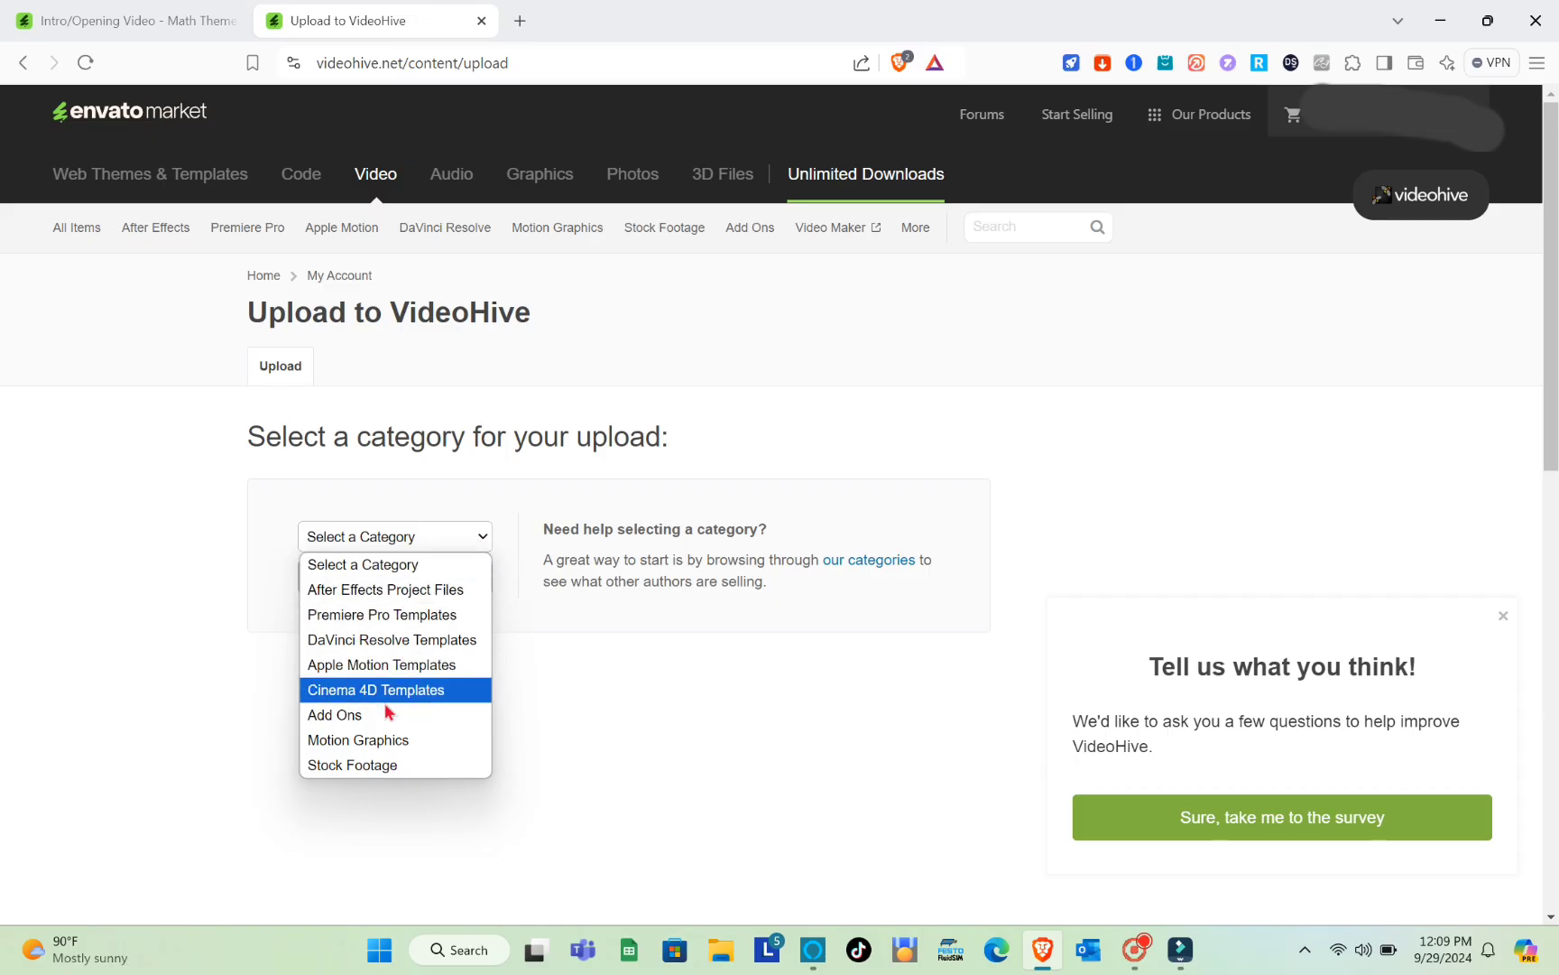
click(349, 740)
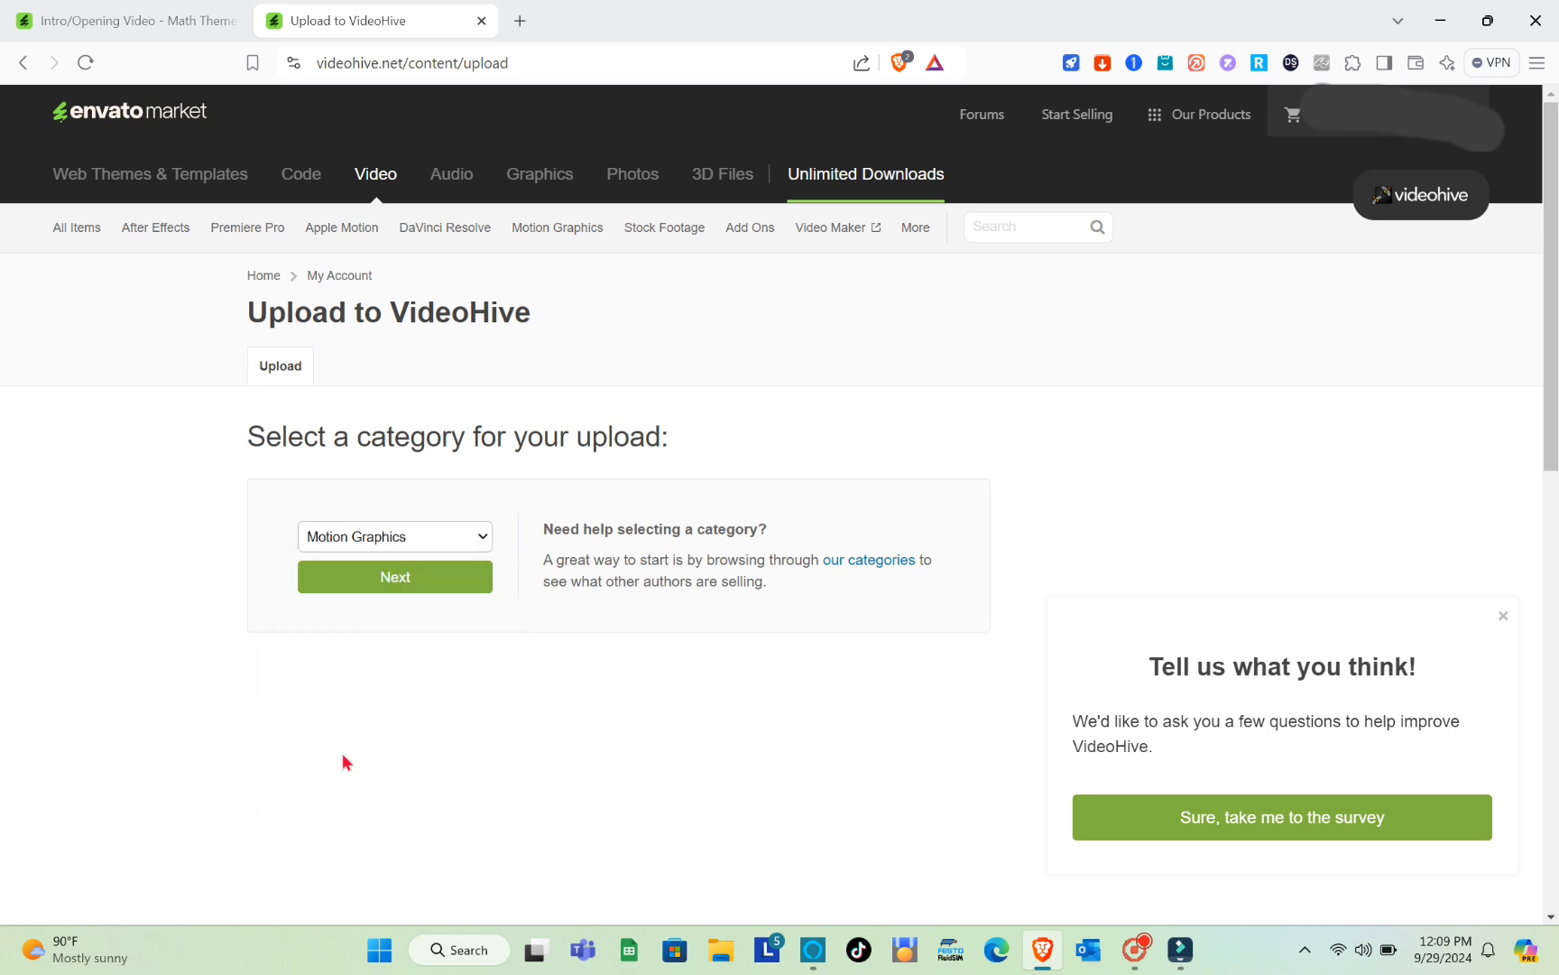
click(468, 542)
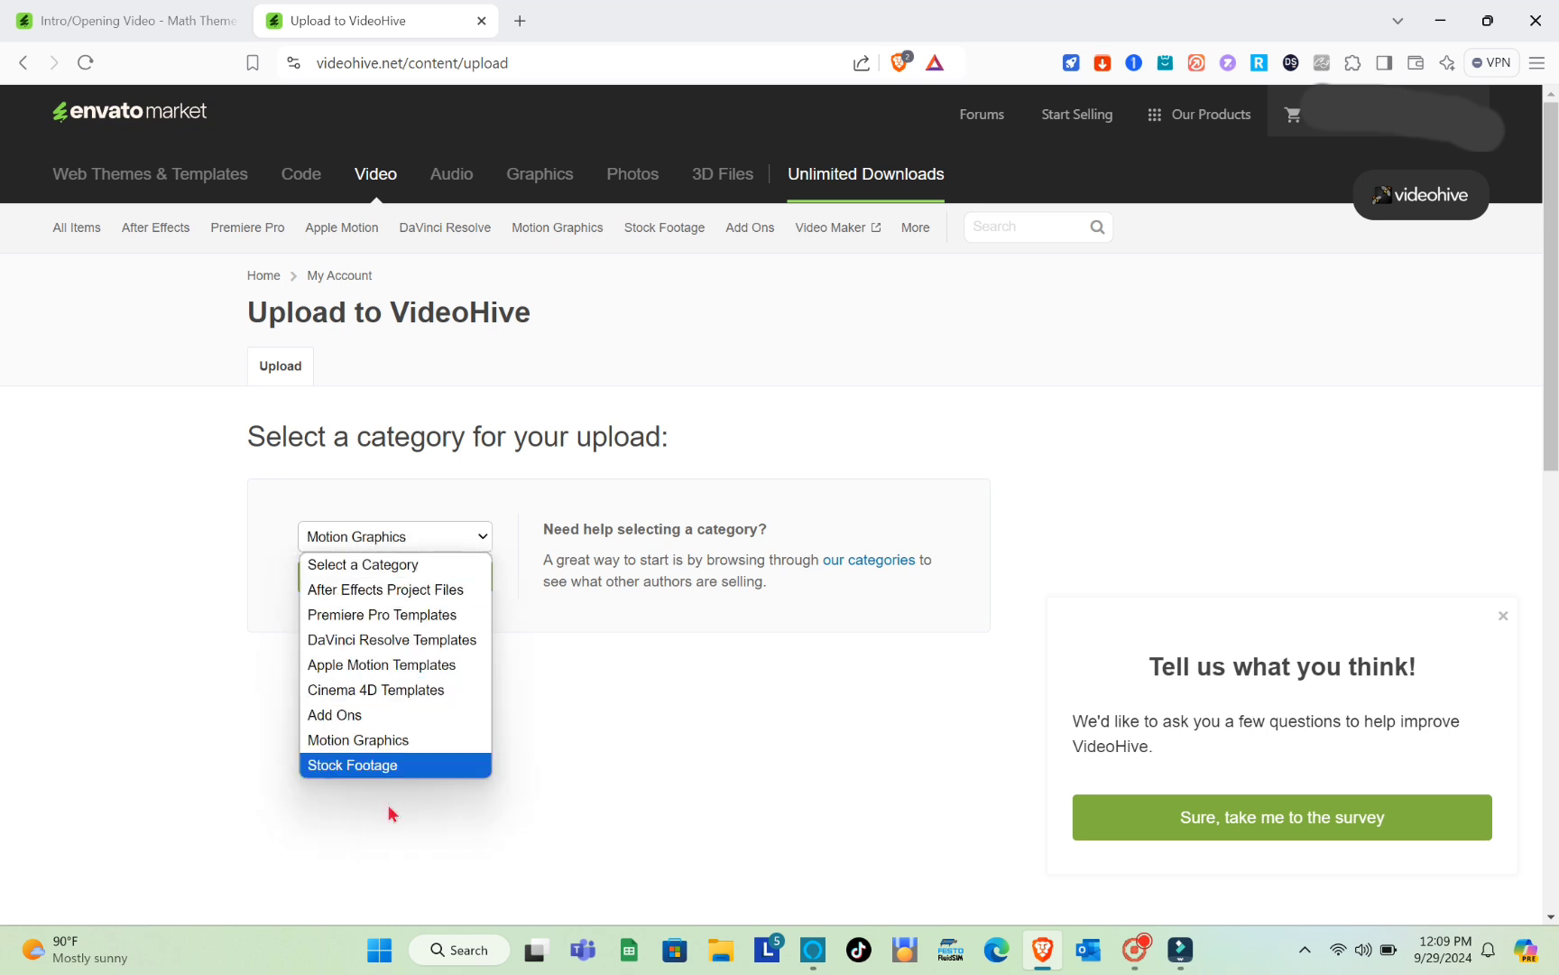
click(397, 765)
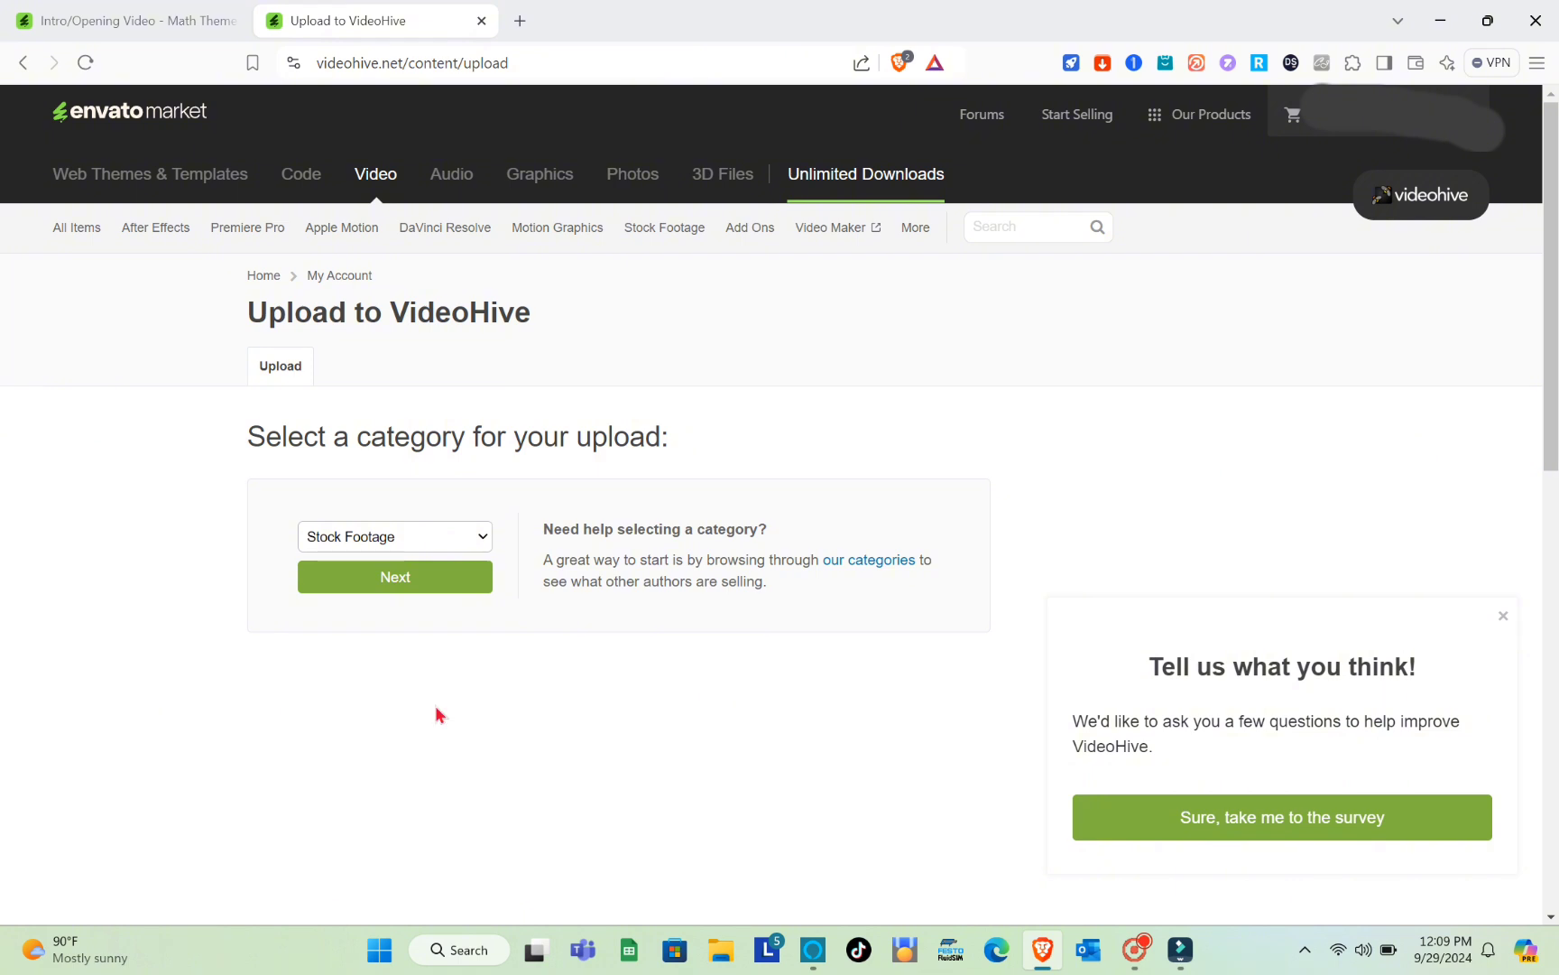
click(405, 593)
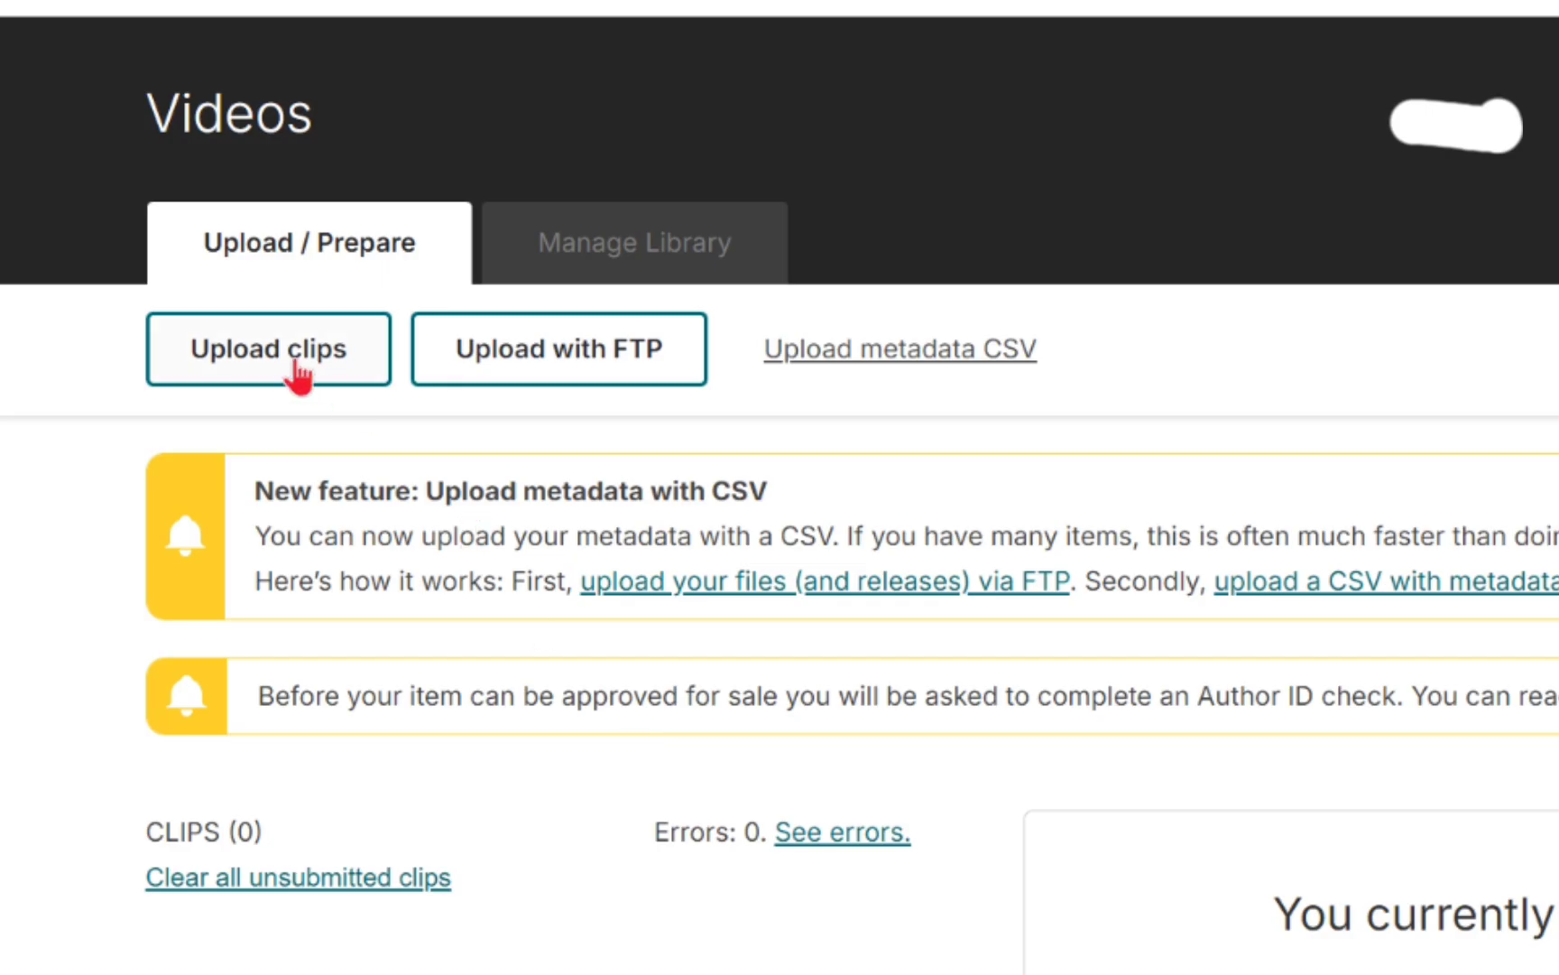
Select the ecom video file from the computer and upload it as a clip
click(240, 362)
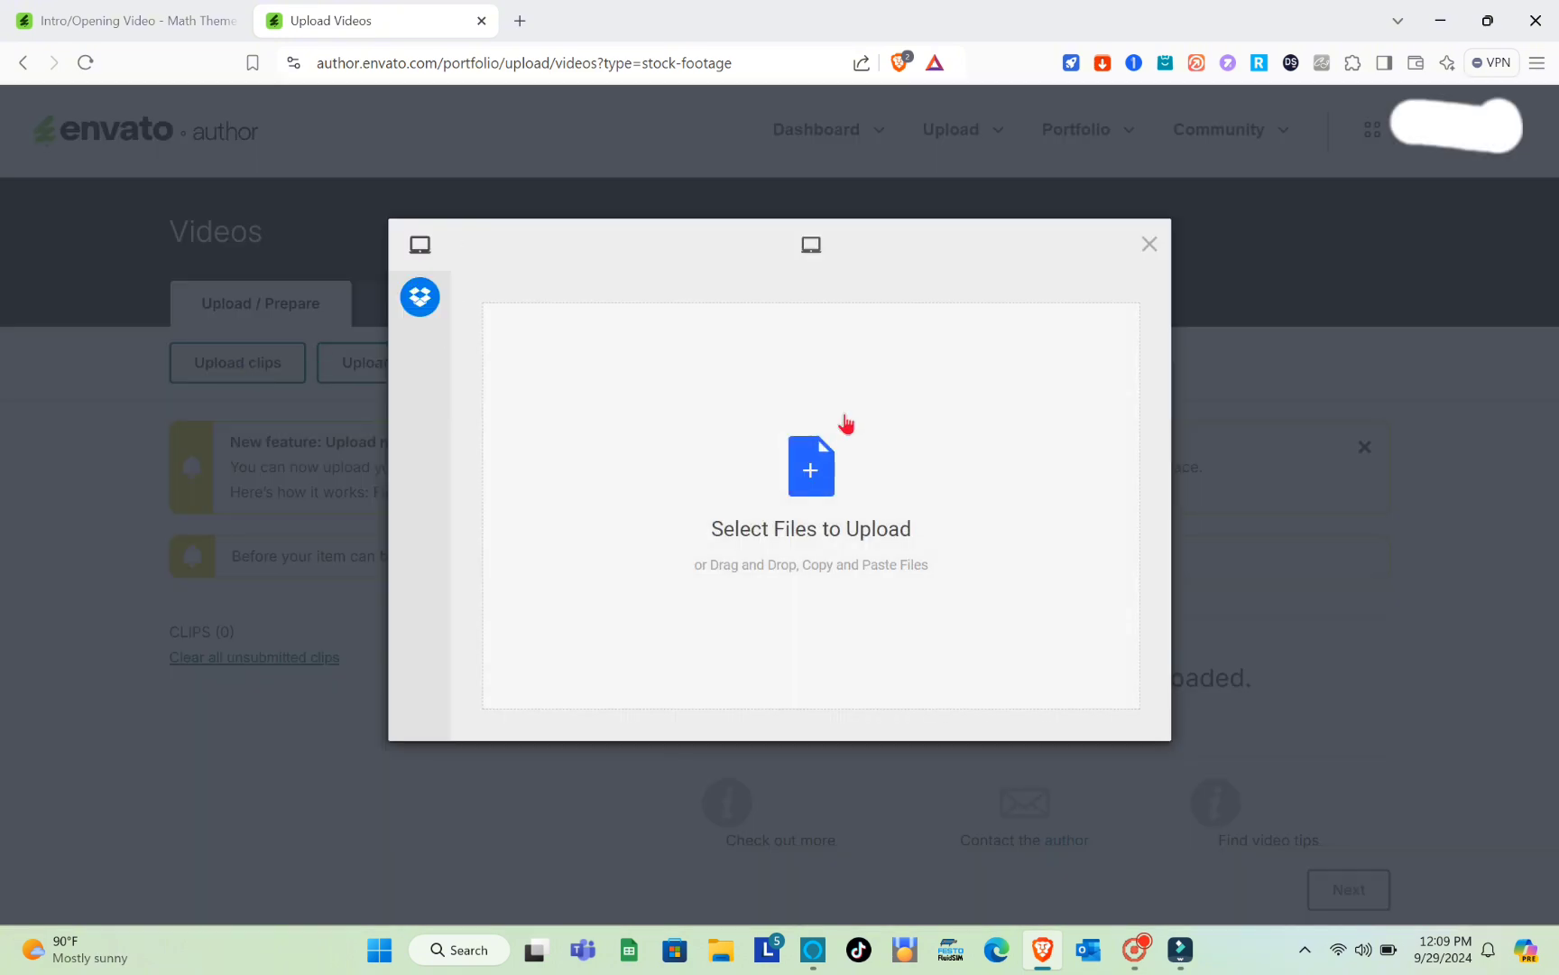
click(823, 481)
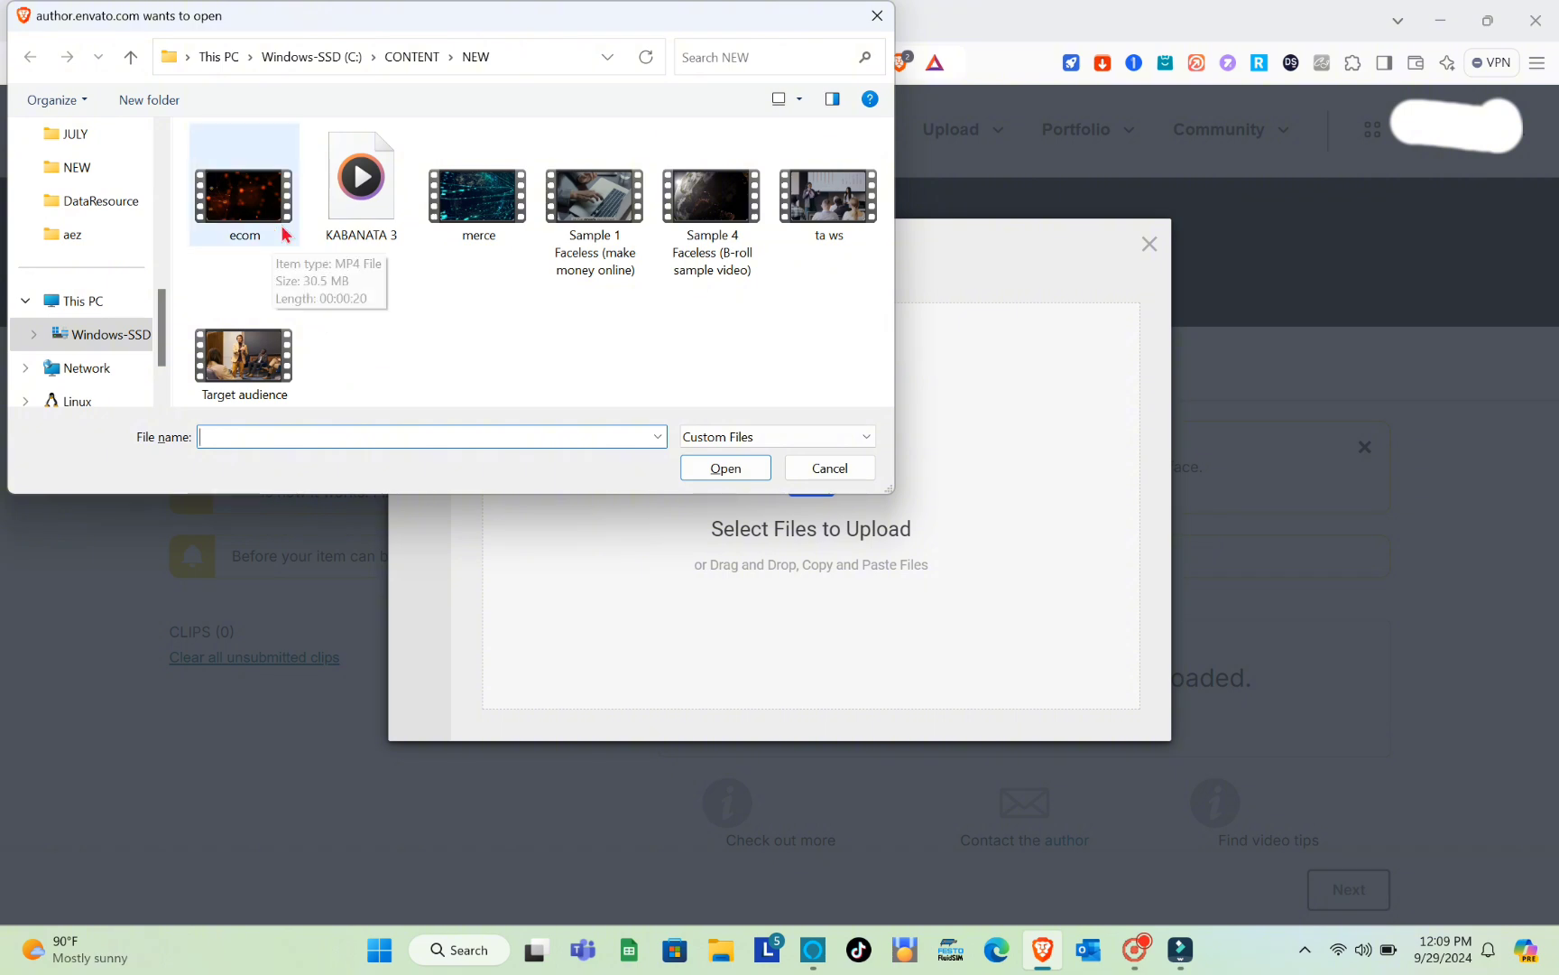
click(274, 160)
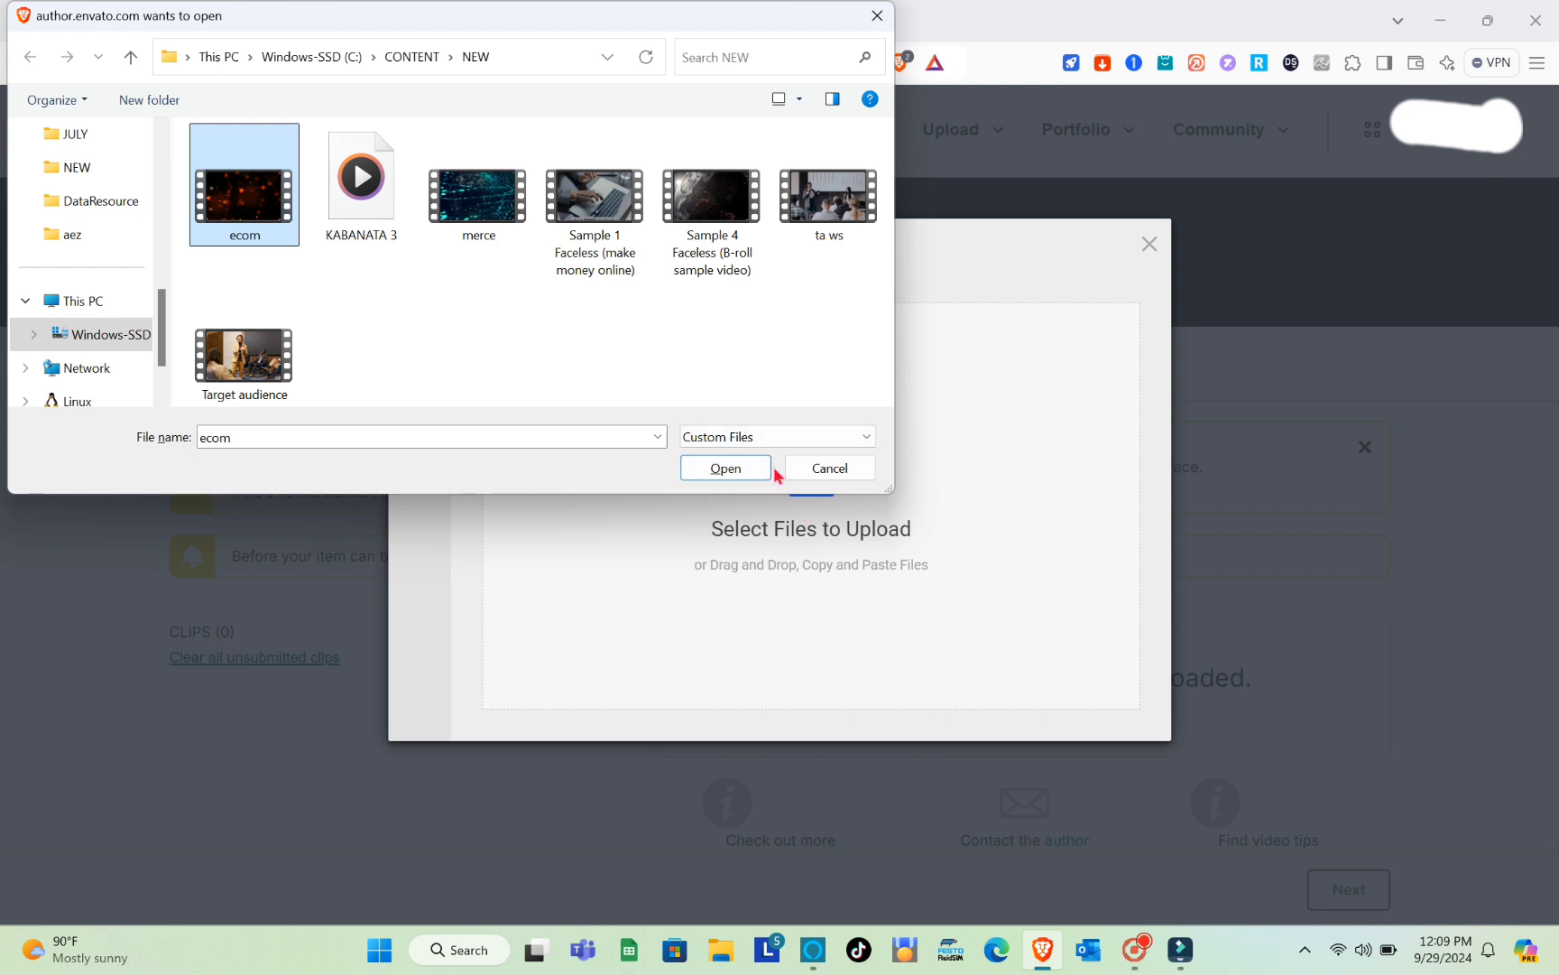
click(721, 475)
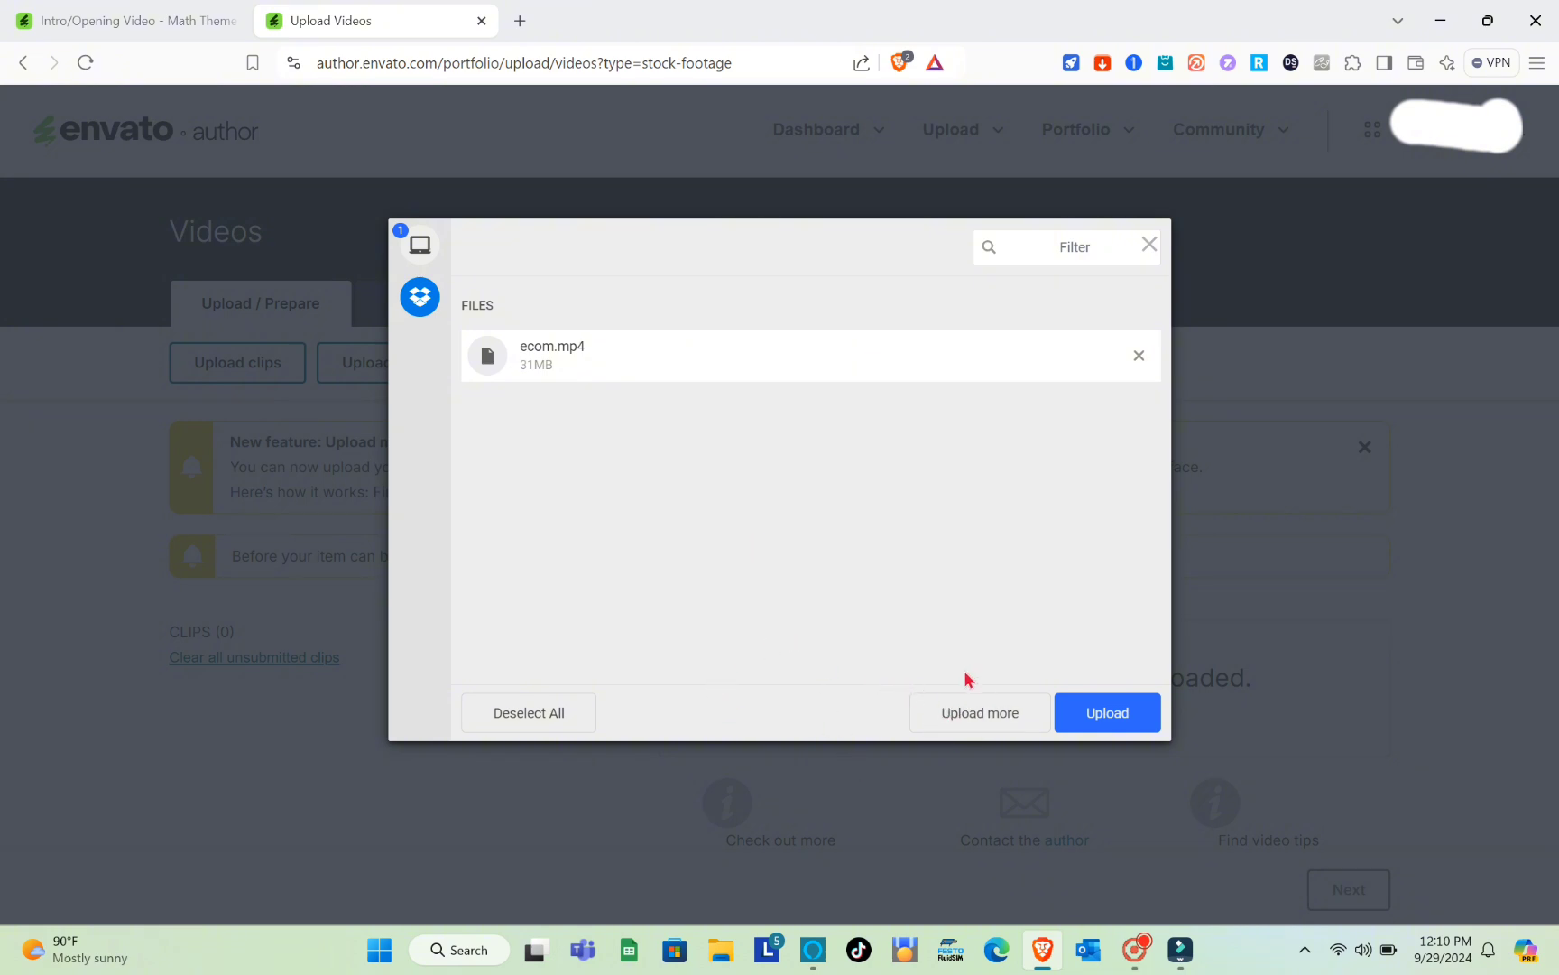
click(1121, 713)
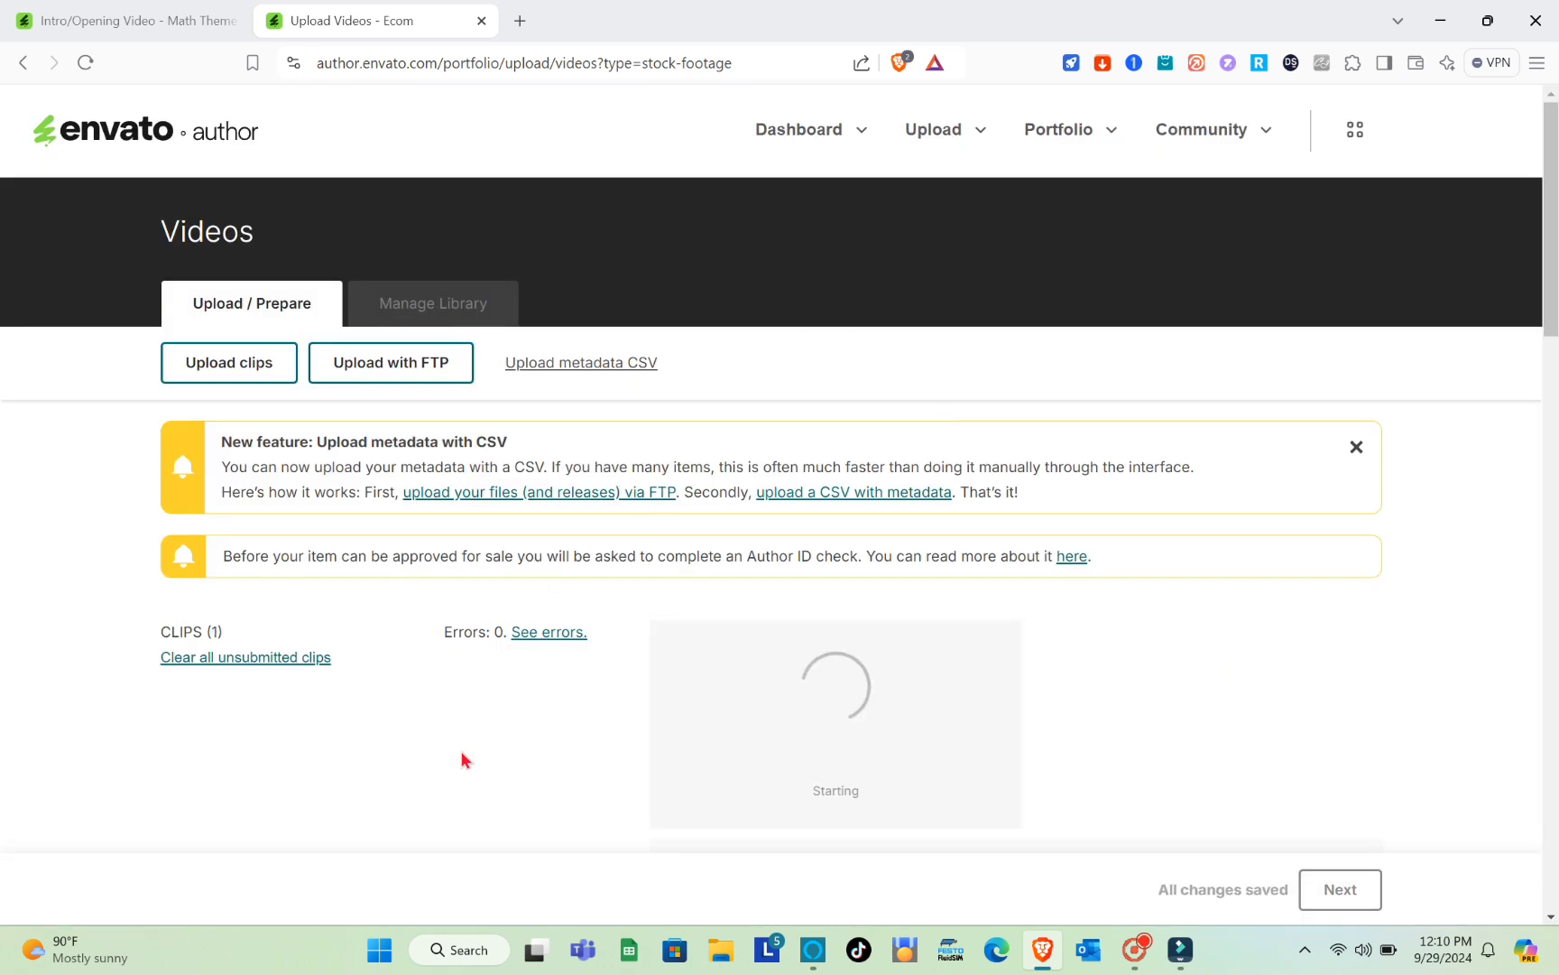
Change the clip title from Ecom to Sample
scroll(462, 751, down, 1)
scroll(462, 751, down, 3)
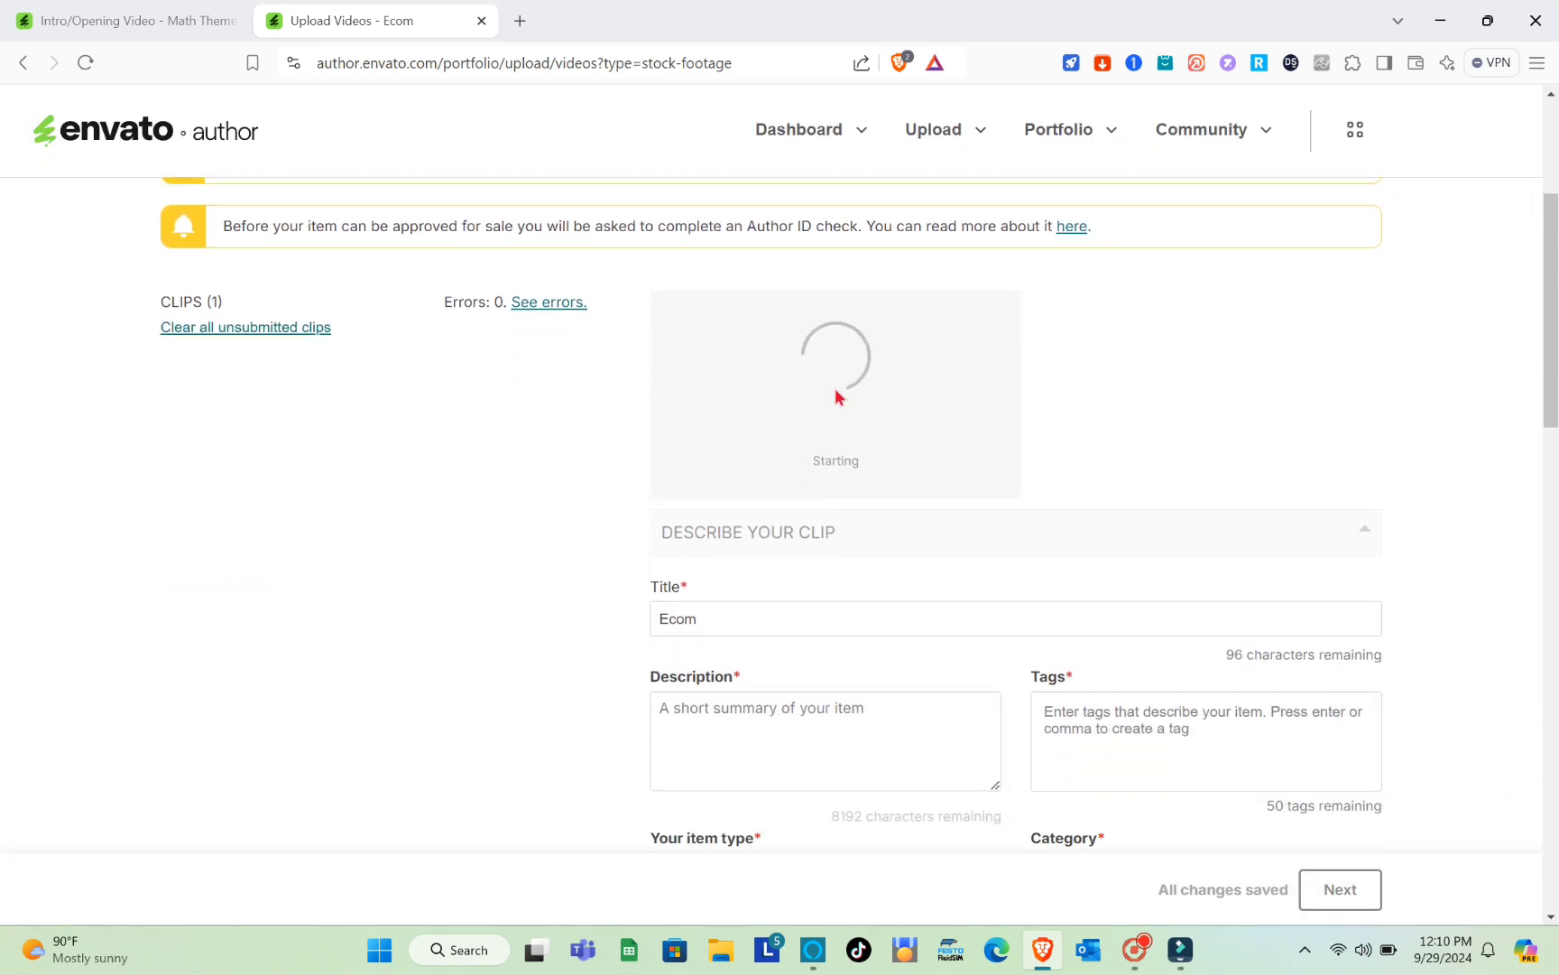
scroll(742, 373, down, 1)
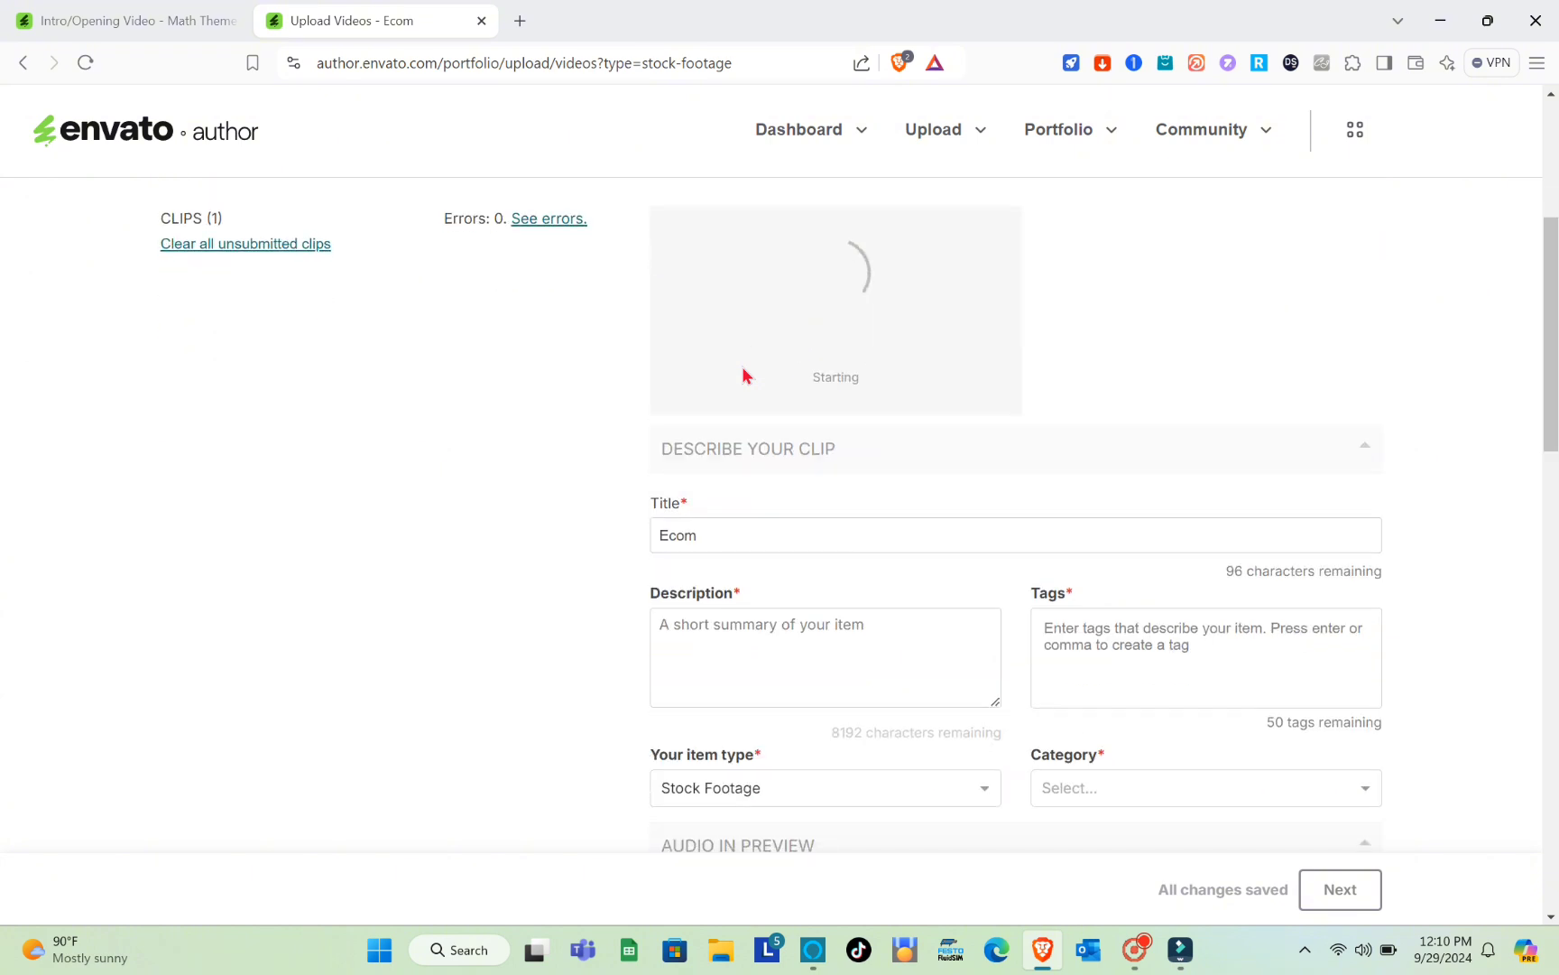
scroll(741, 373, up, 1)
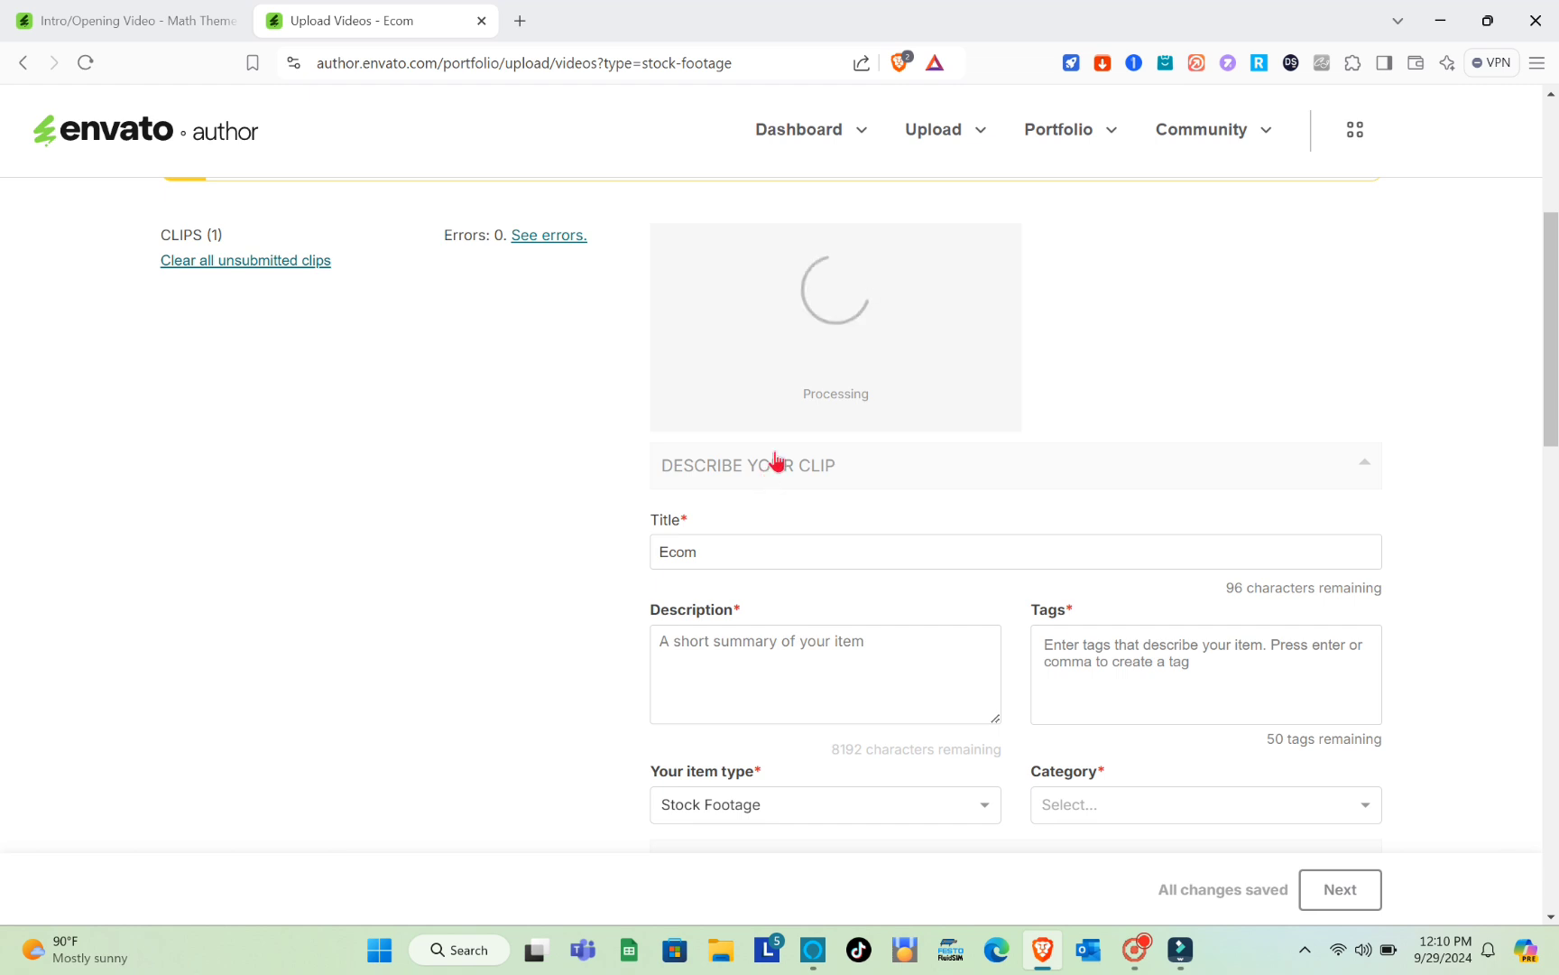
click(745, 478)
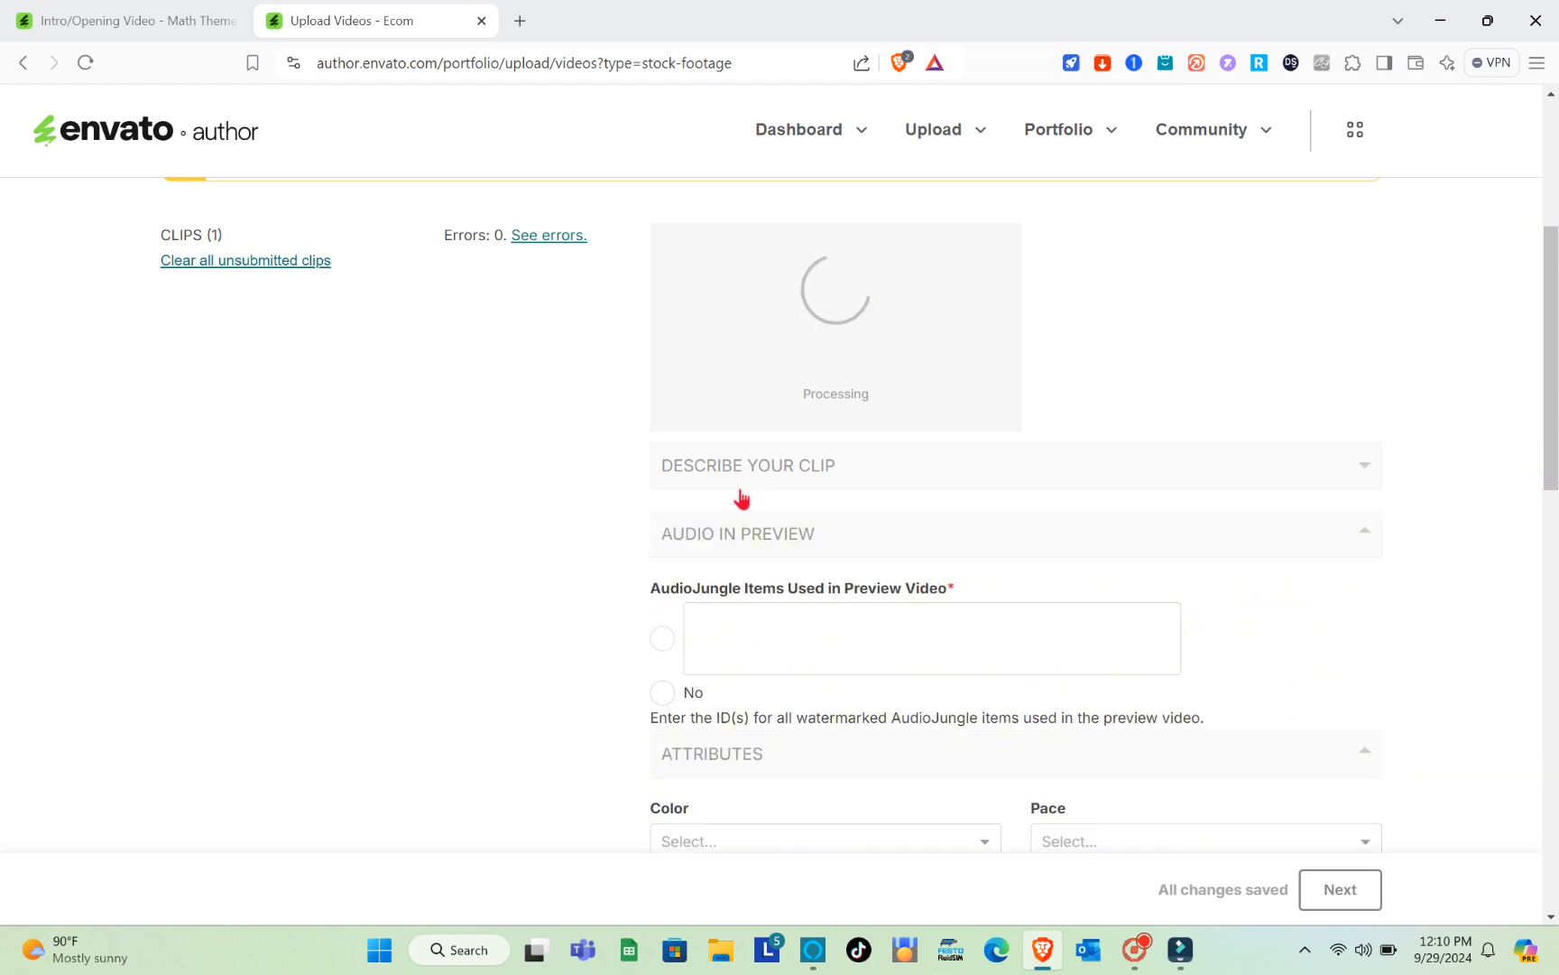
click(747, 481)
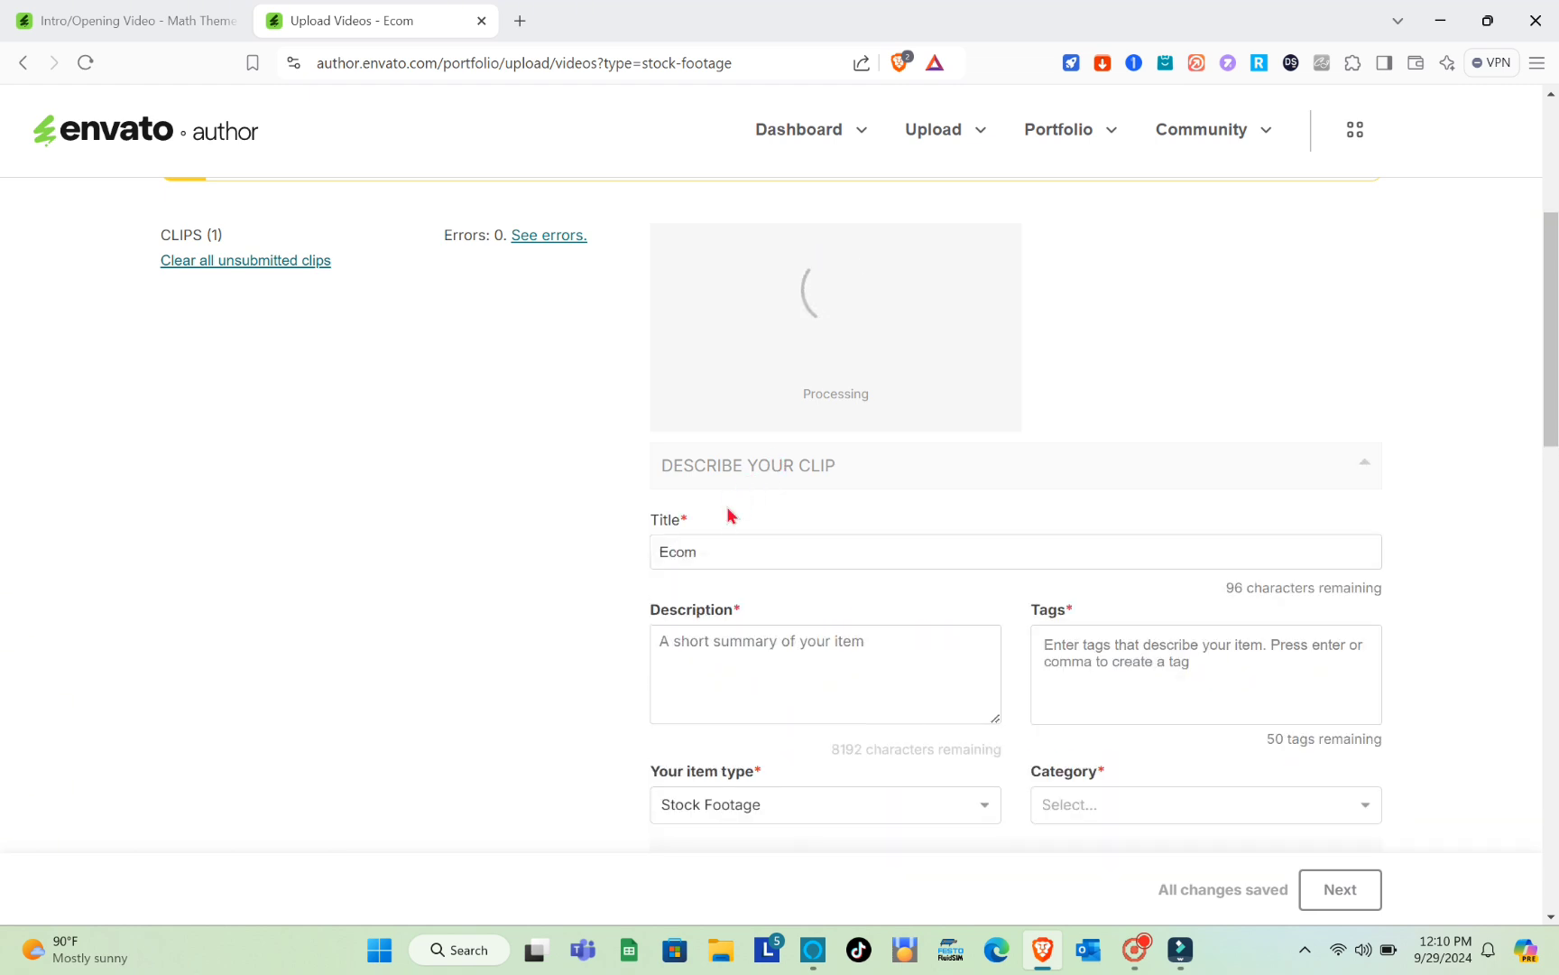
click(712, 552)
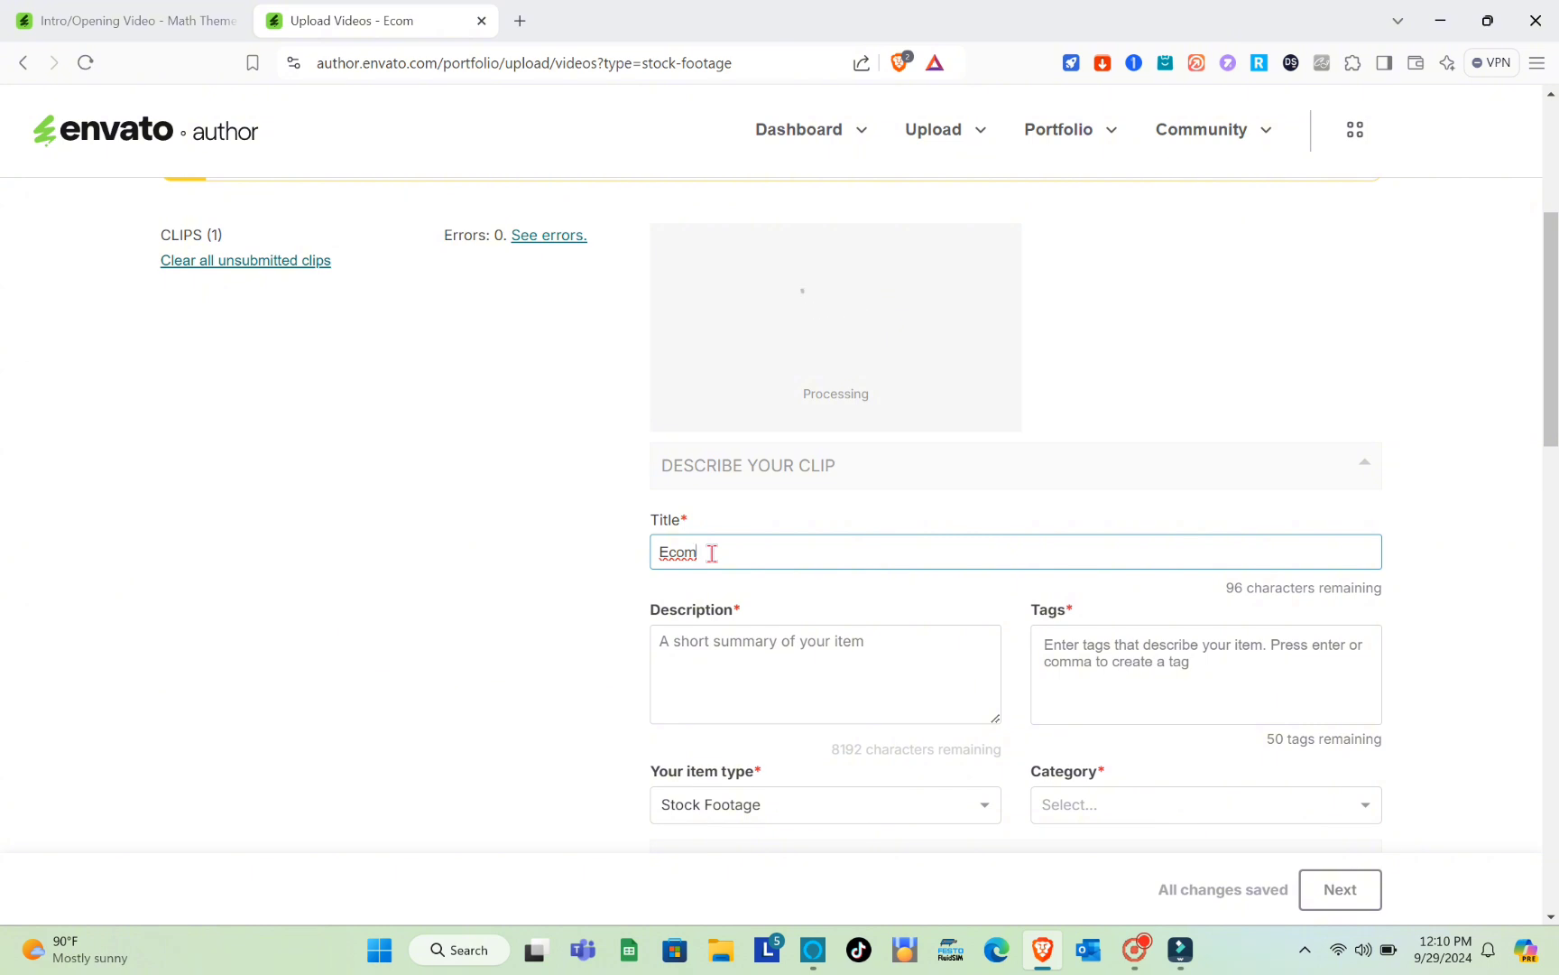
key(BackSpace)
key(BackSpace)
key(BackSpace)
key(BackSpace)
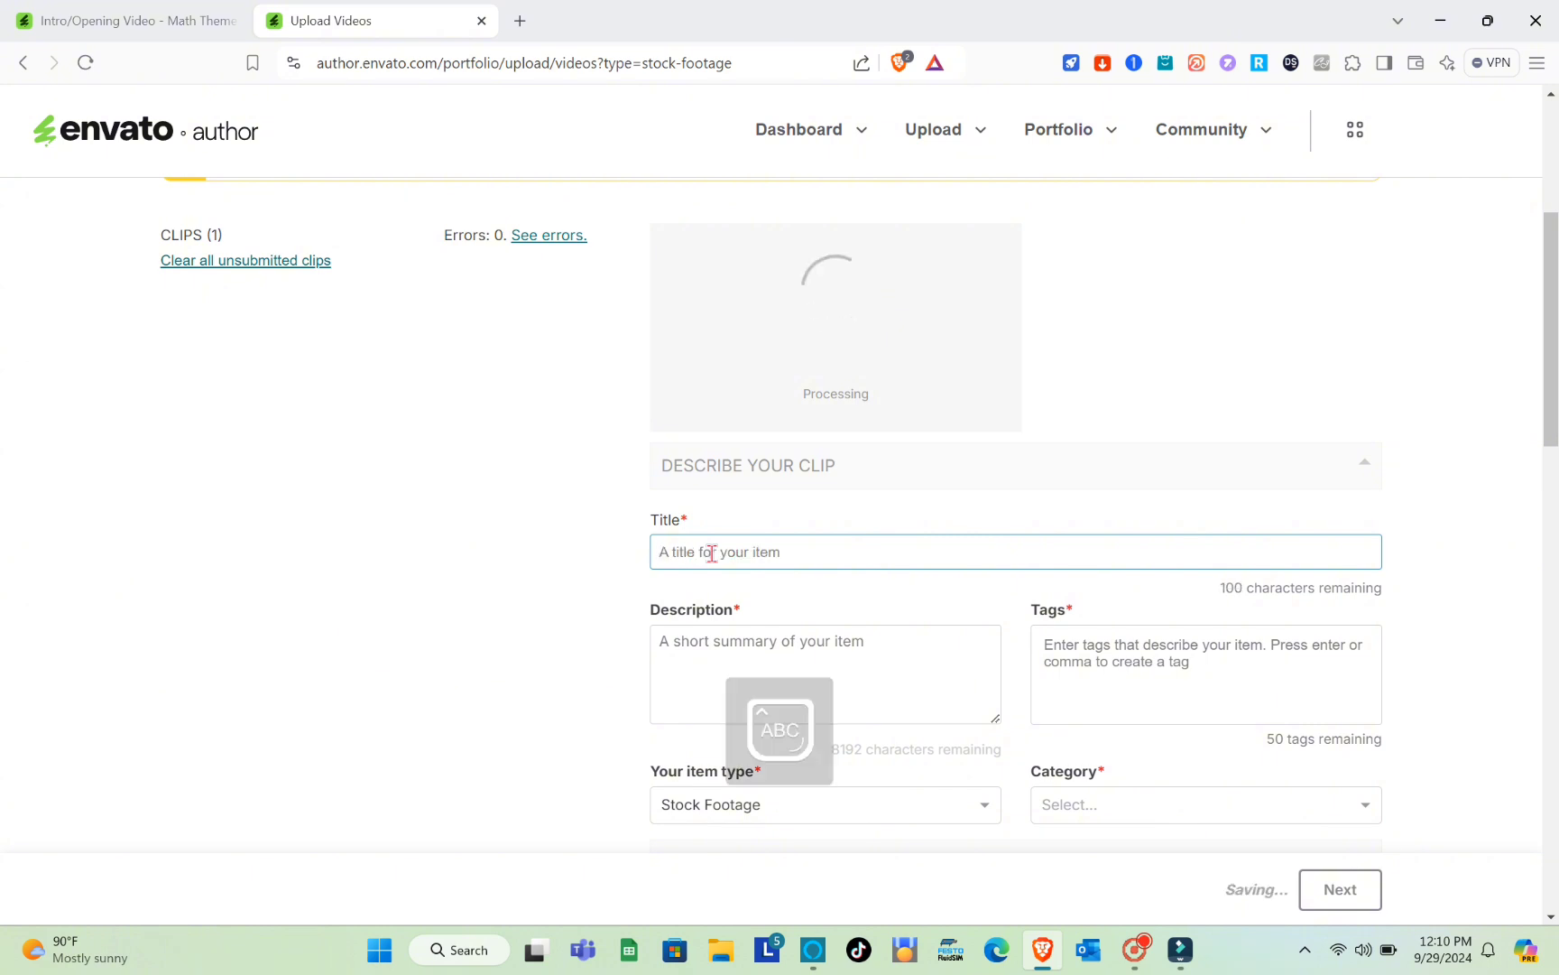
text(Sample)
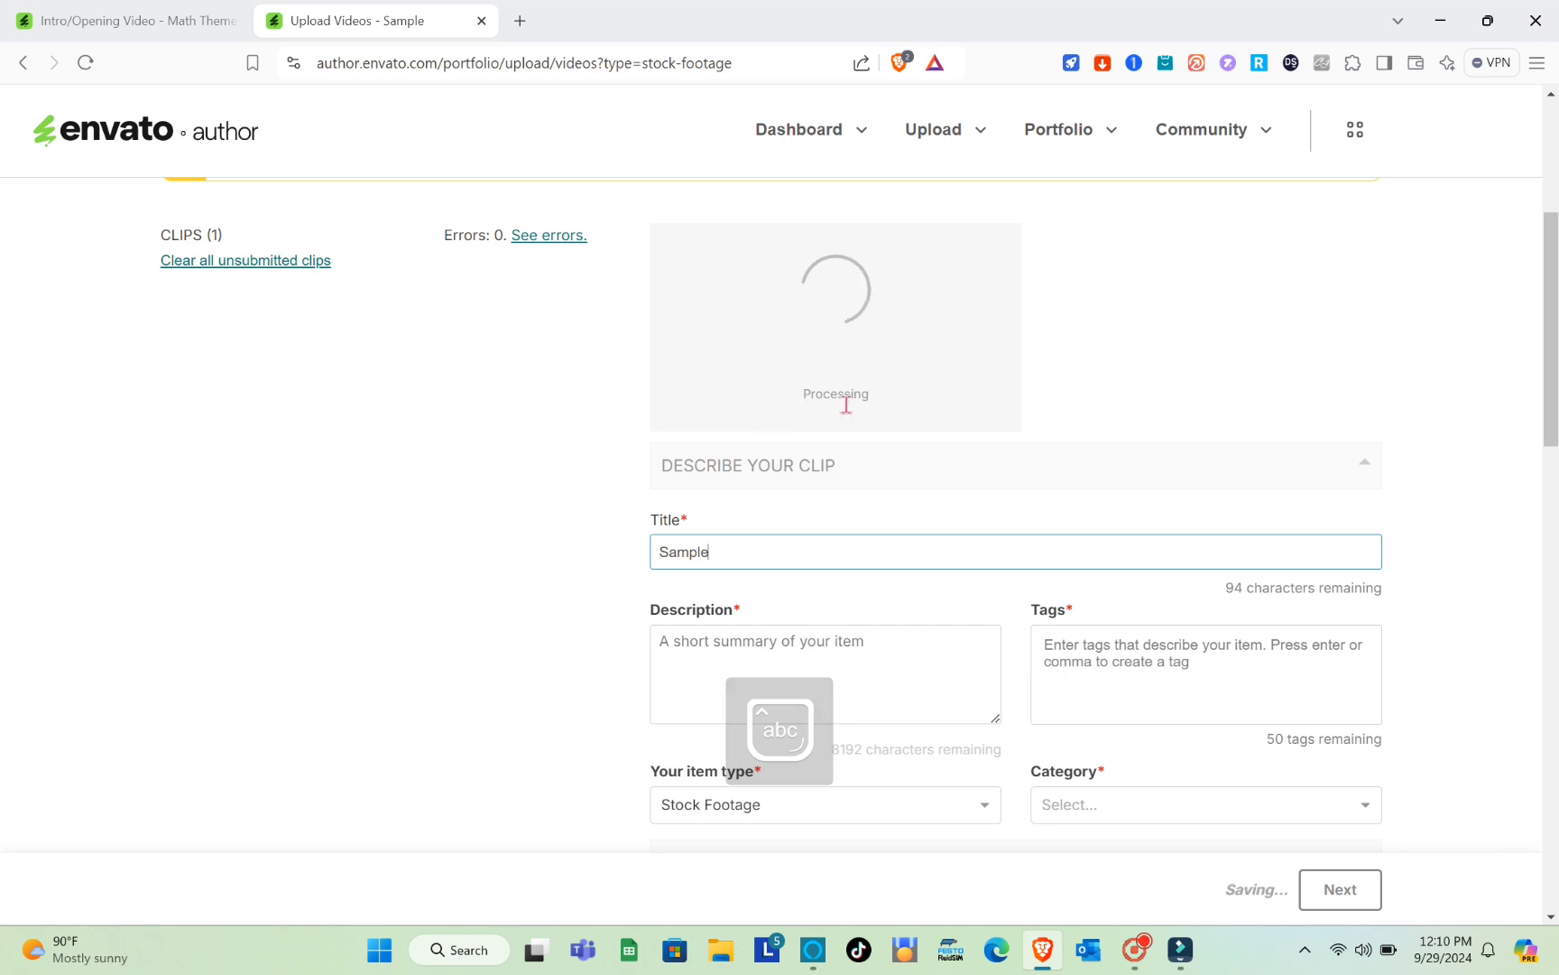
Enter Any as the clip description
click(693, 679)
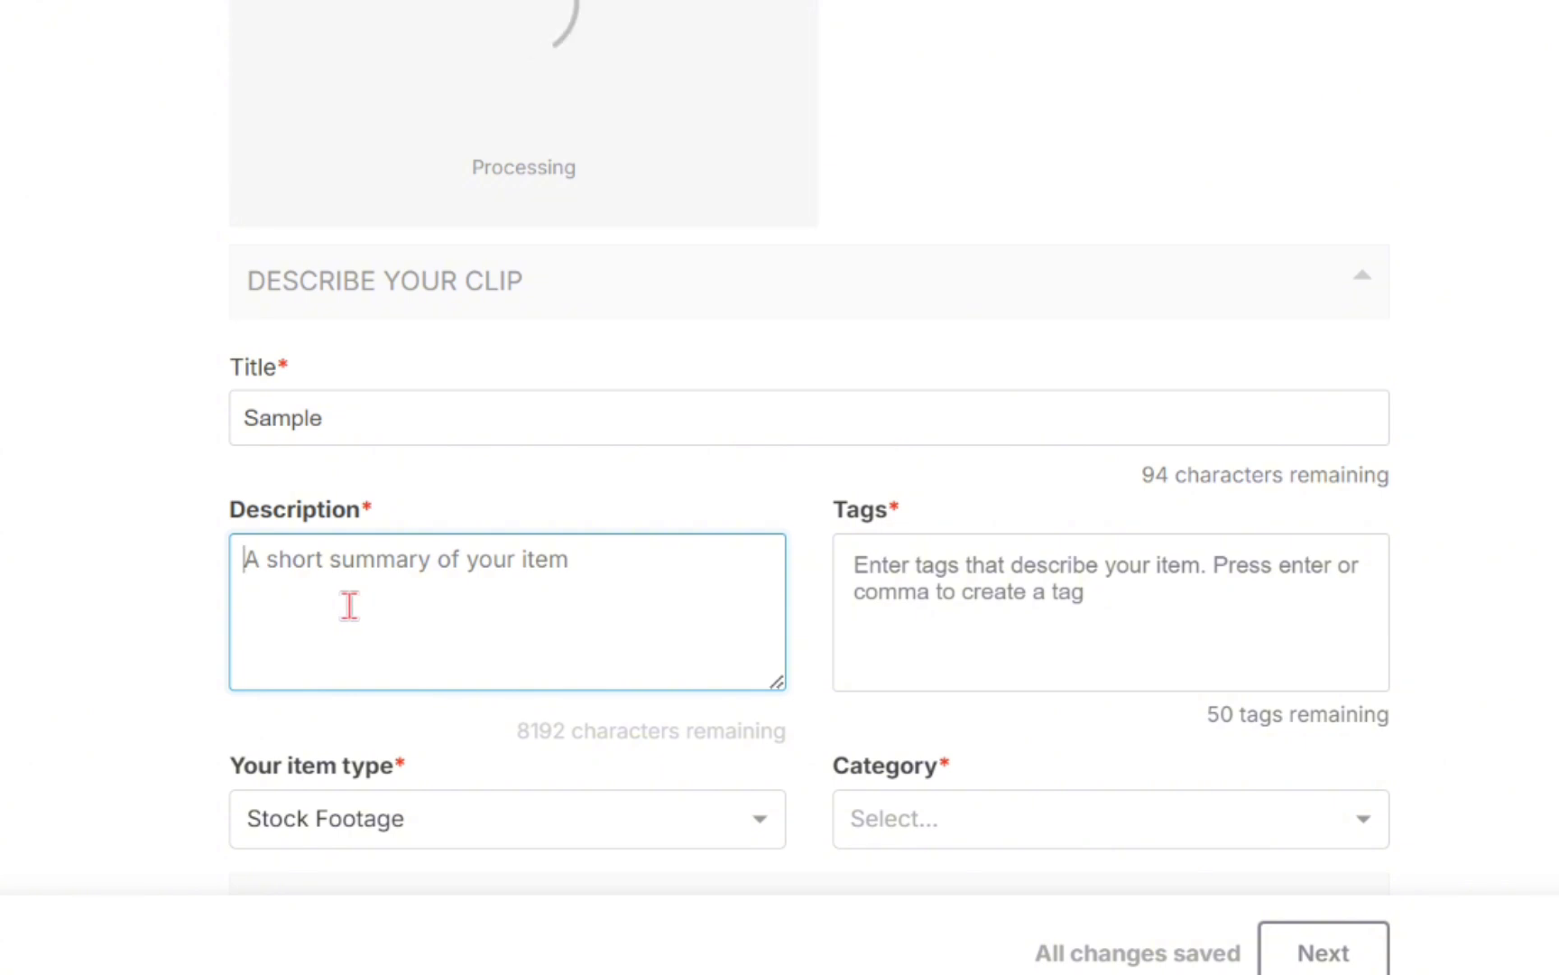
key(Caps_Lock)
key(Caps_Lock)
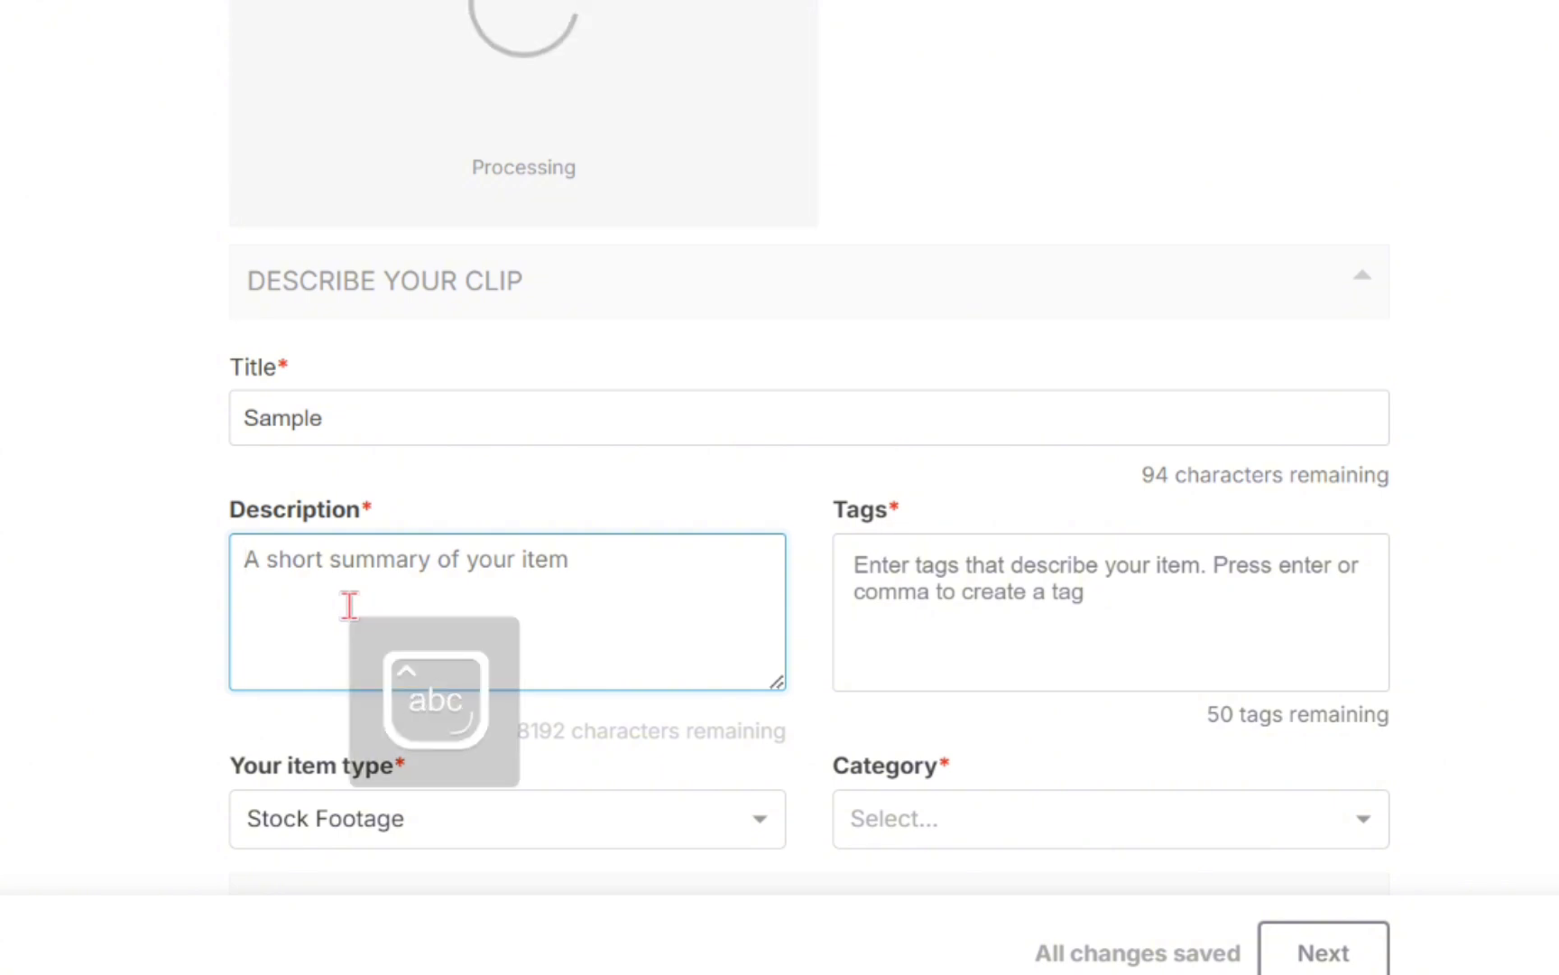
key(Caps_Lock)
text(A)
key(Caps_Lock)
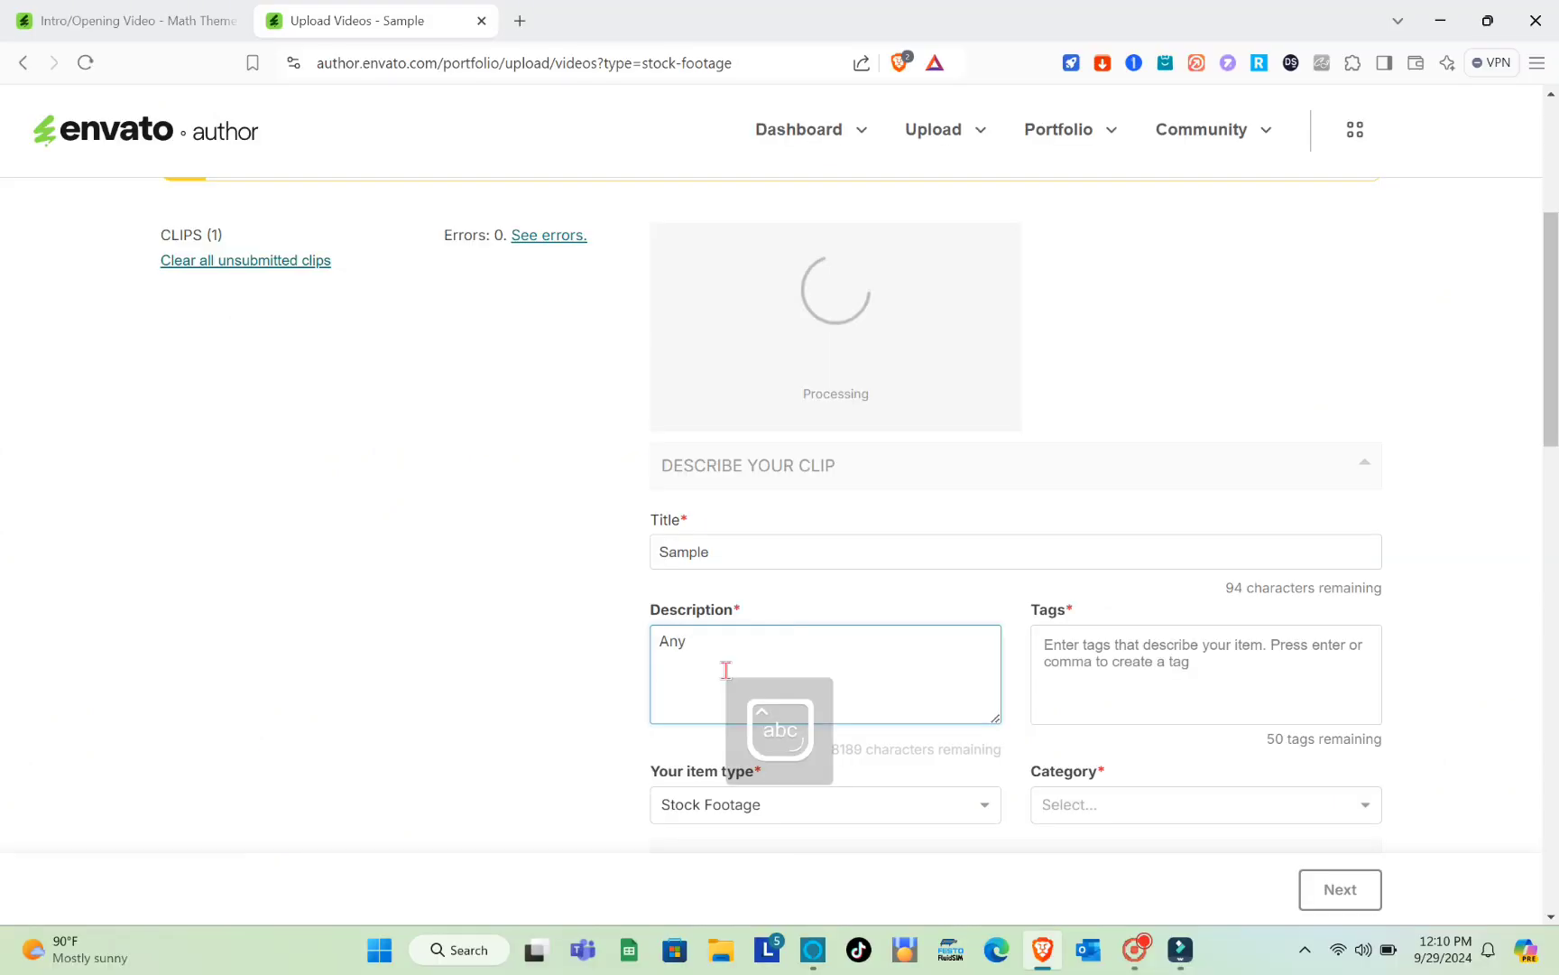
Add edit as the clip's first tag
click(1164, 677)
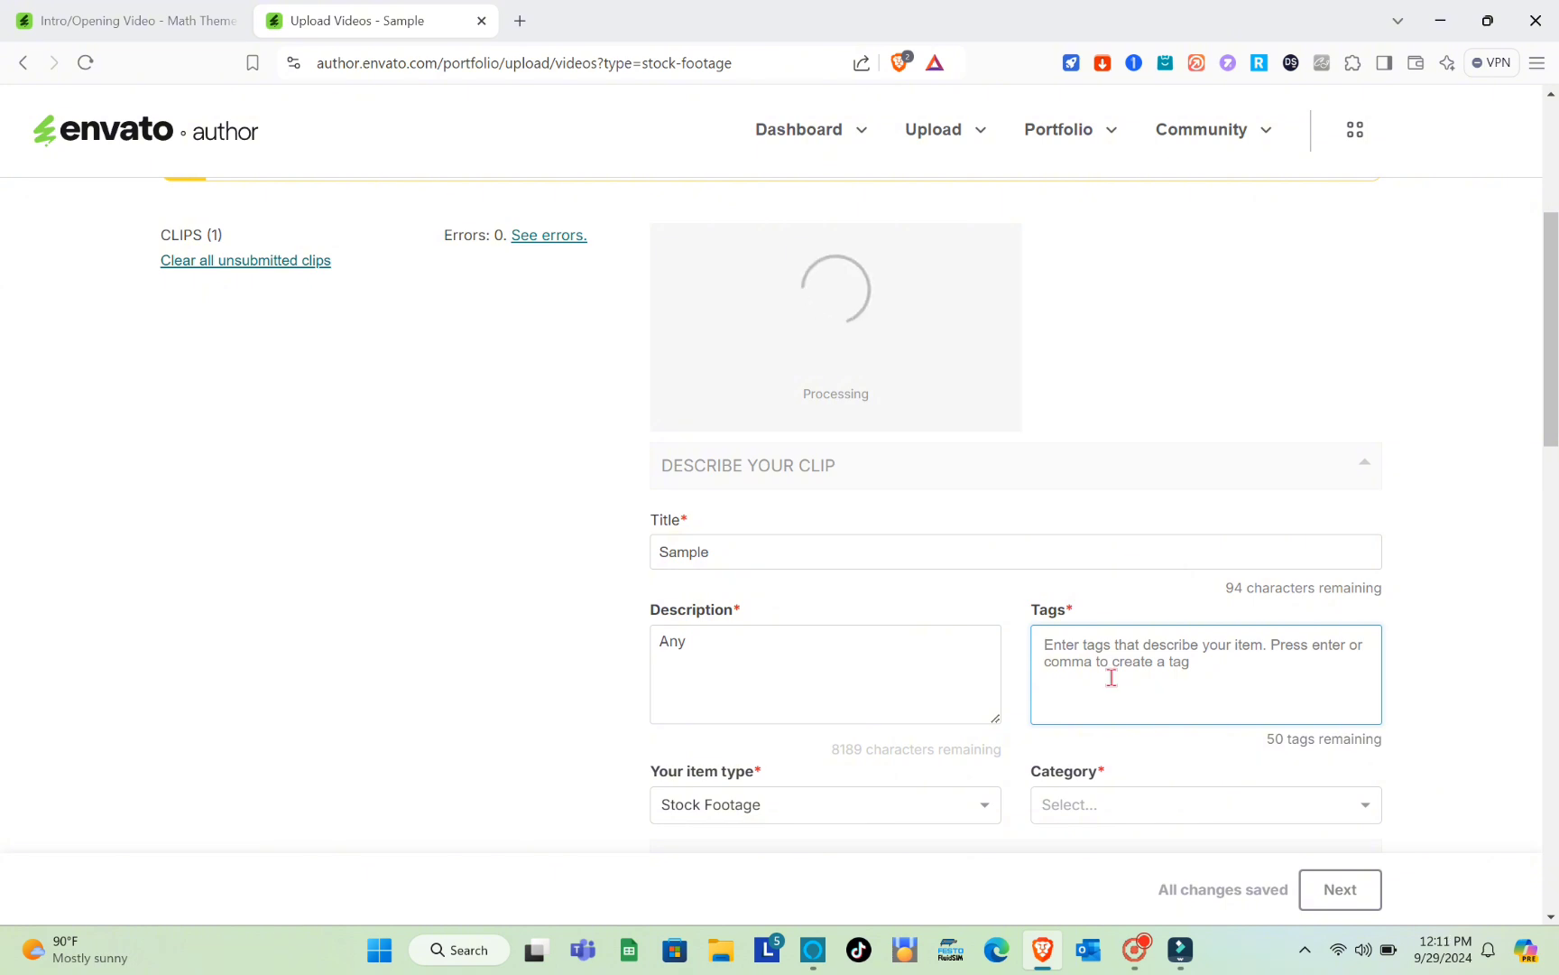
text(ed)
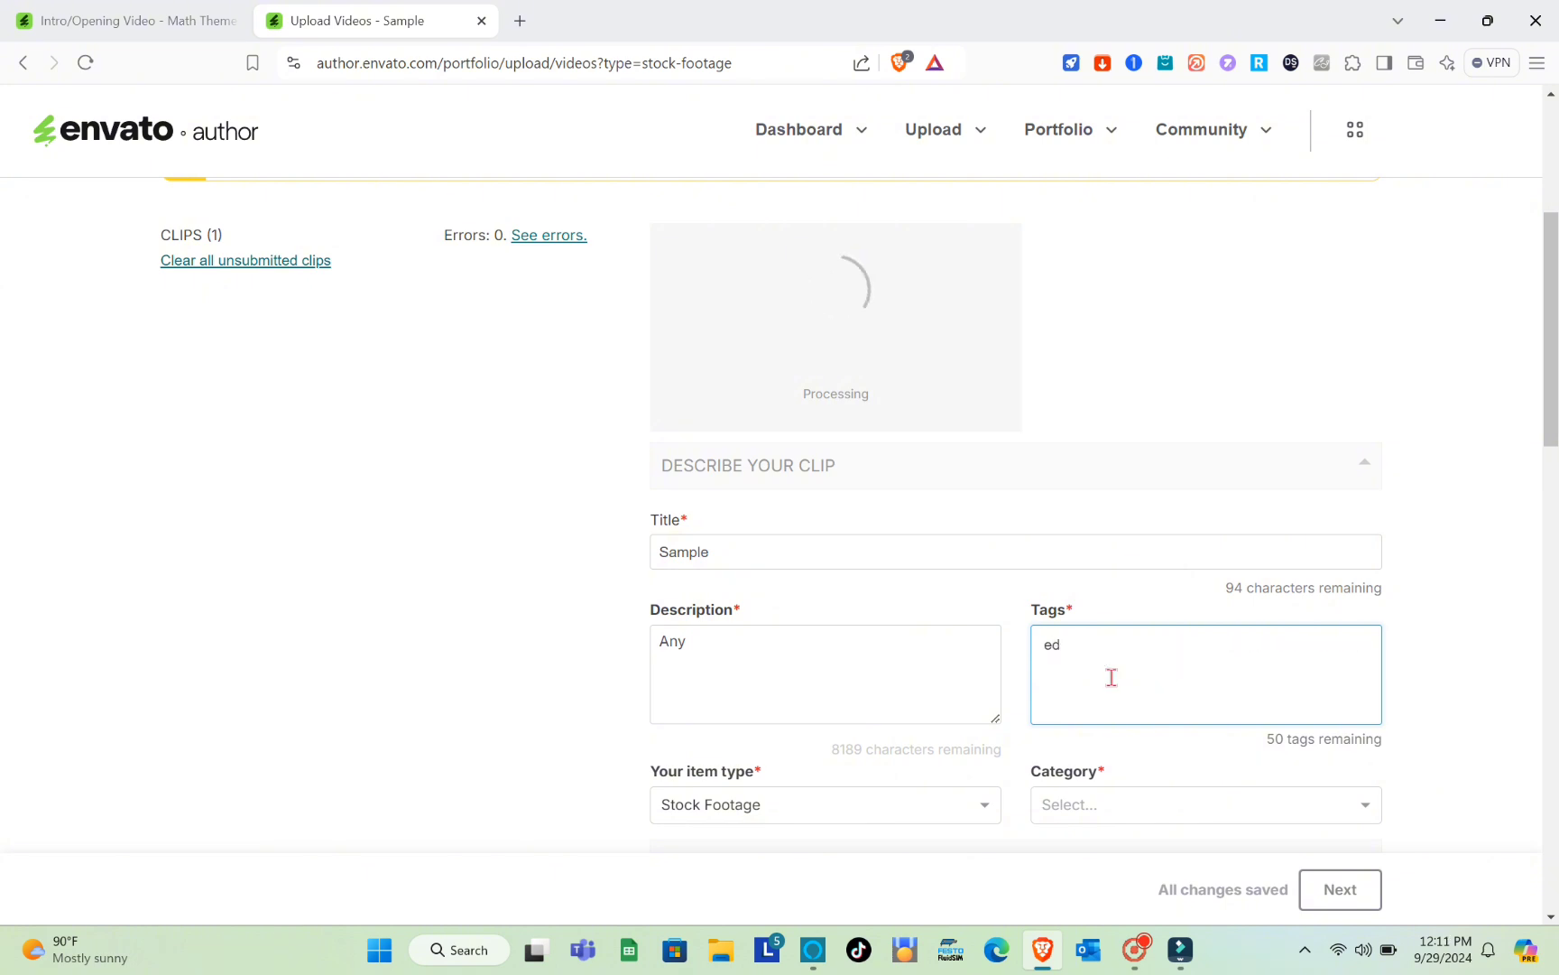
text(it)
key(Return)
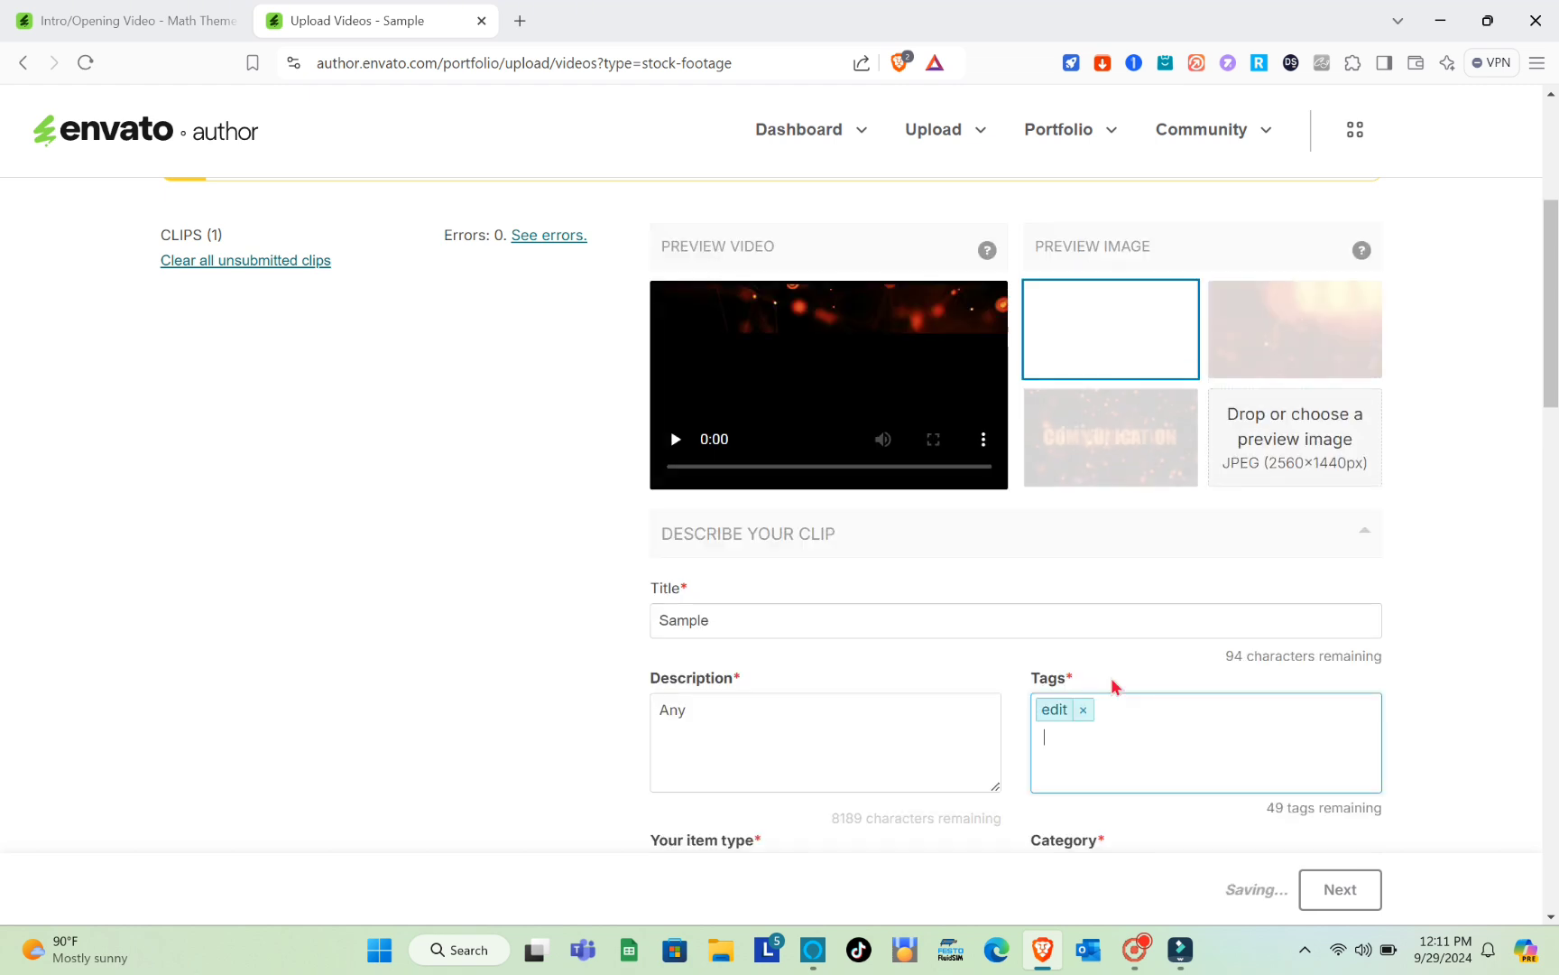
Keep Stock Footage as the clip's item type
scroll(1112, 686, down, 3)
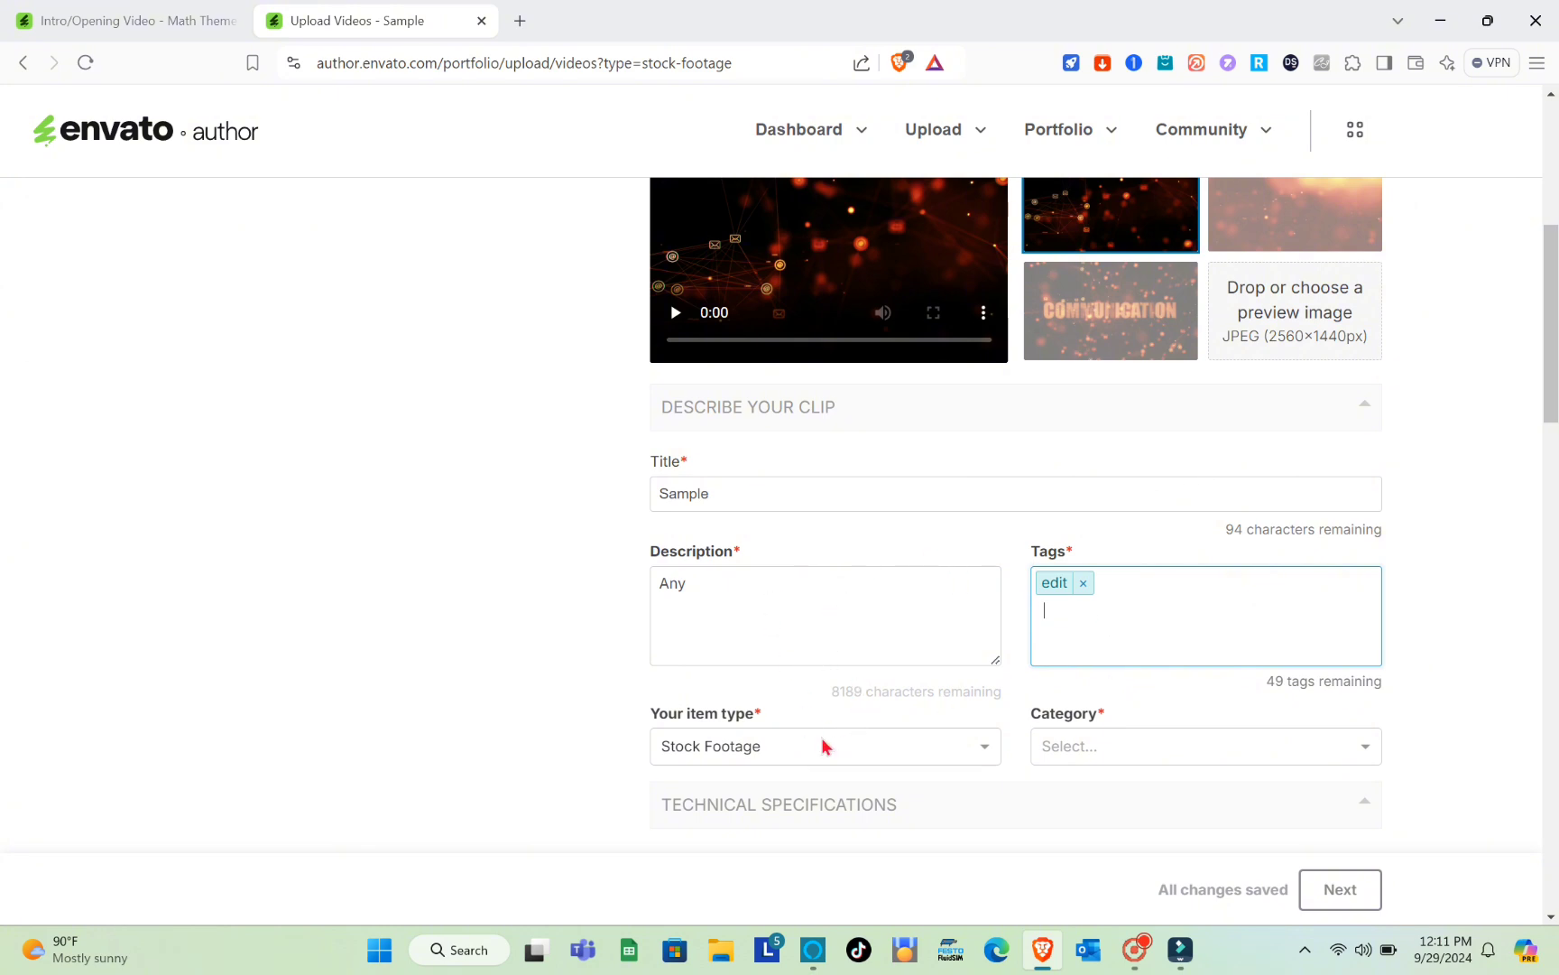
scroll(726, 696, down, 3)
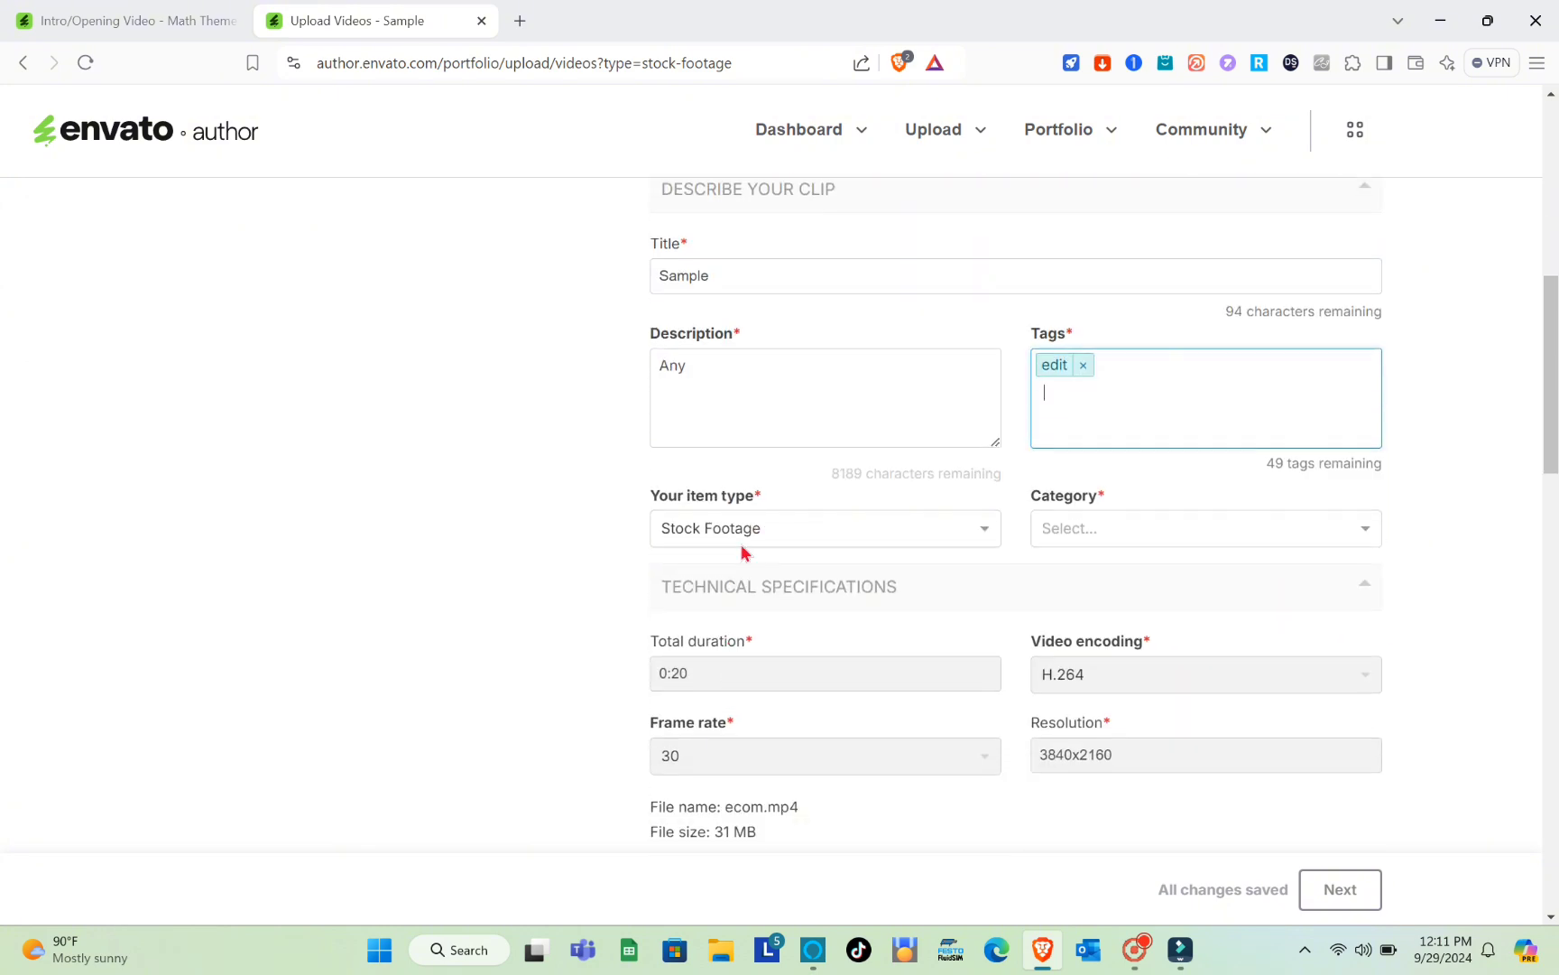
click(751, 536)
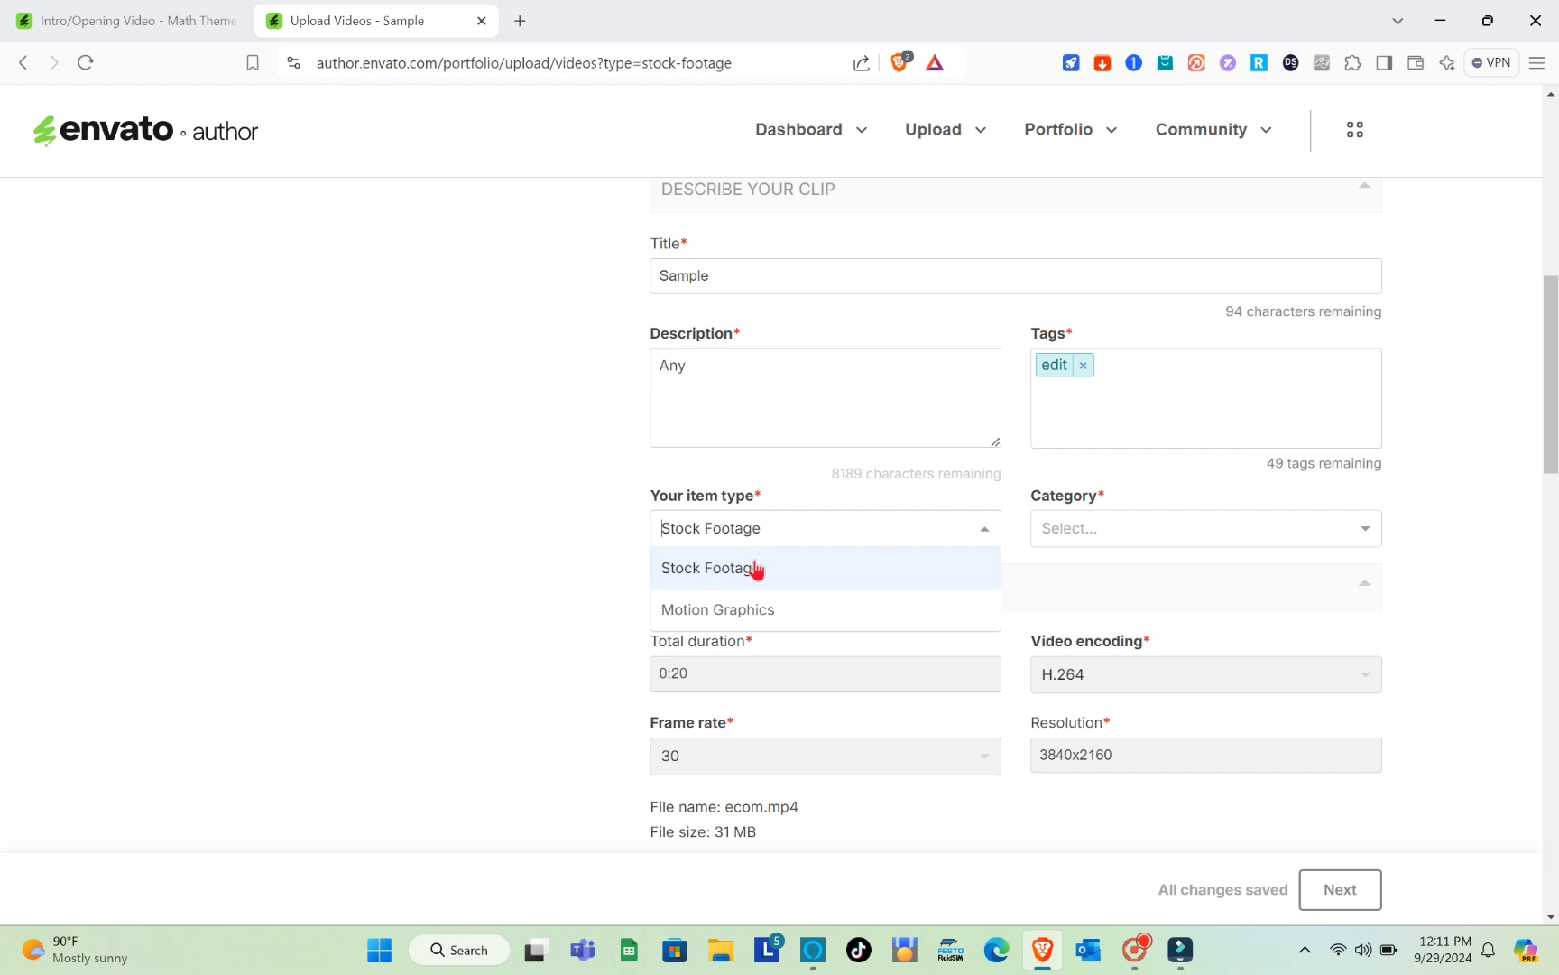
click(756, 568)
Choose Nature from the clip category list
click(1120, 521)
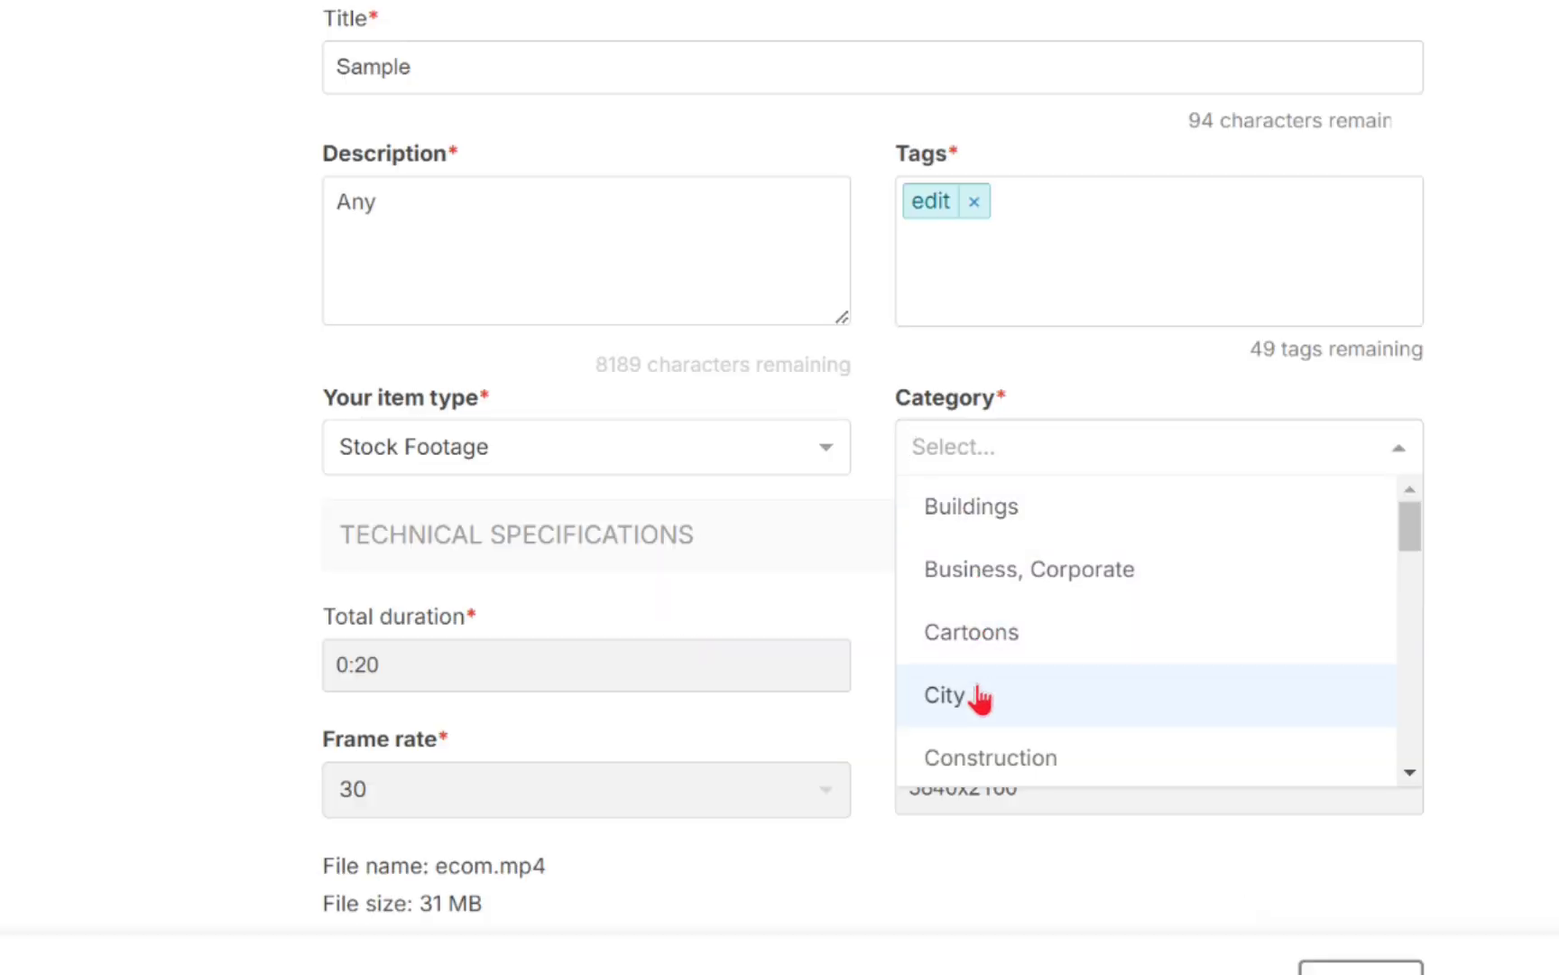
scroll(980, 700, down, 3)
scroll(980, 700, down, 3)
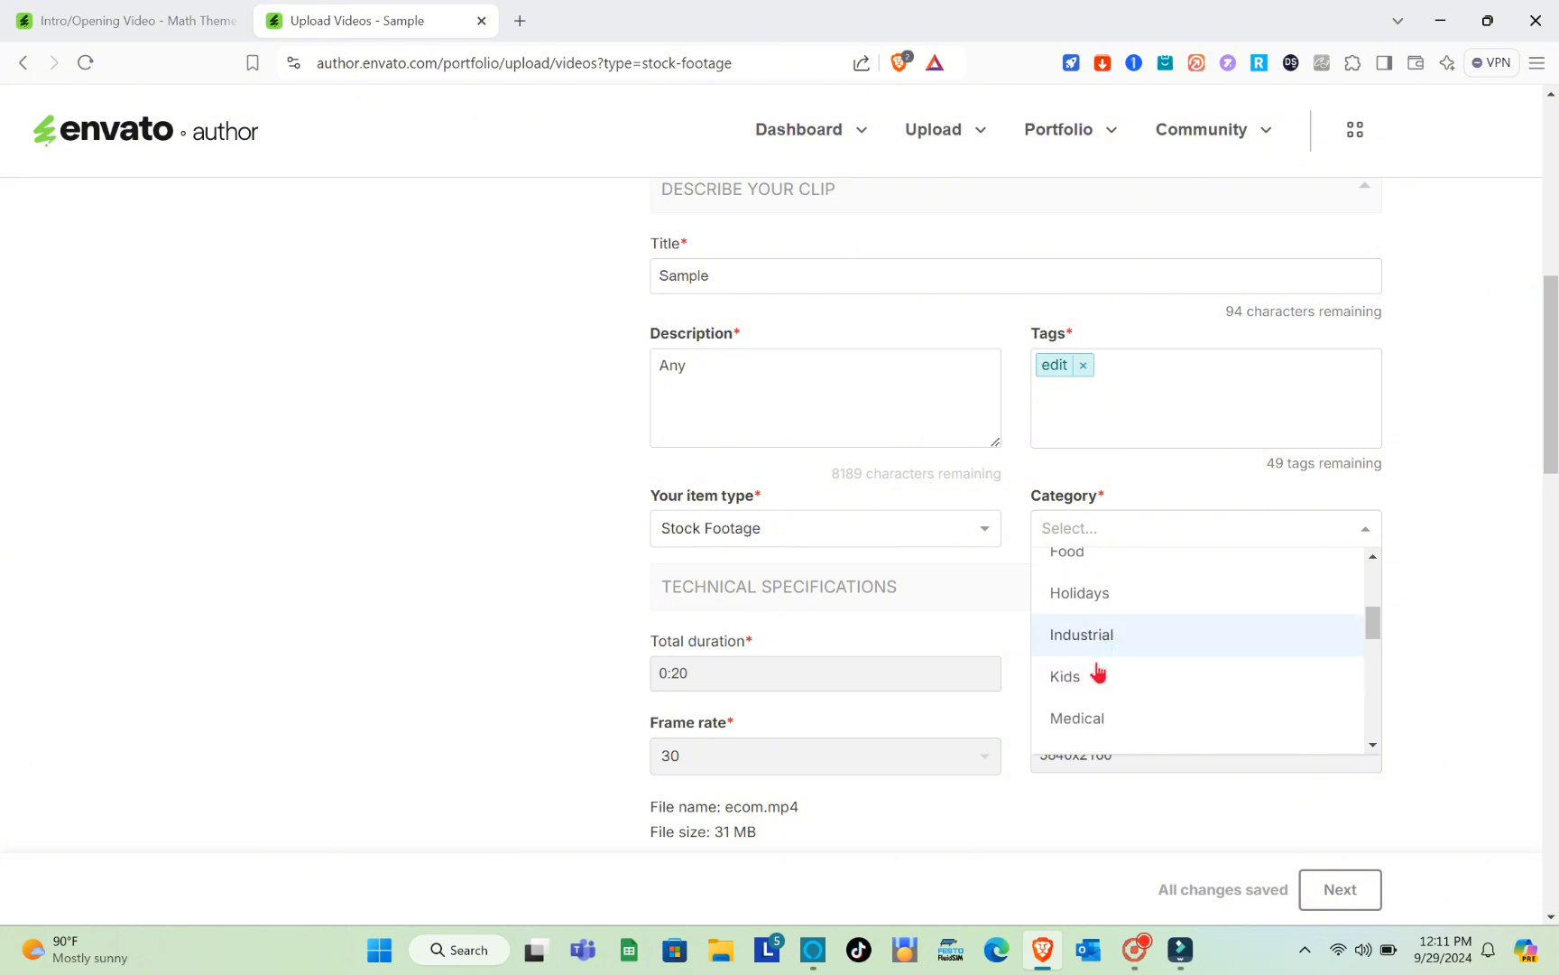
scroll(1088, 722, down, 3)
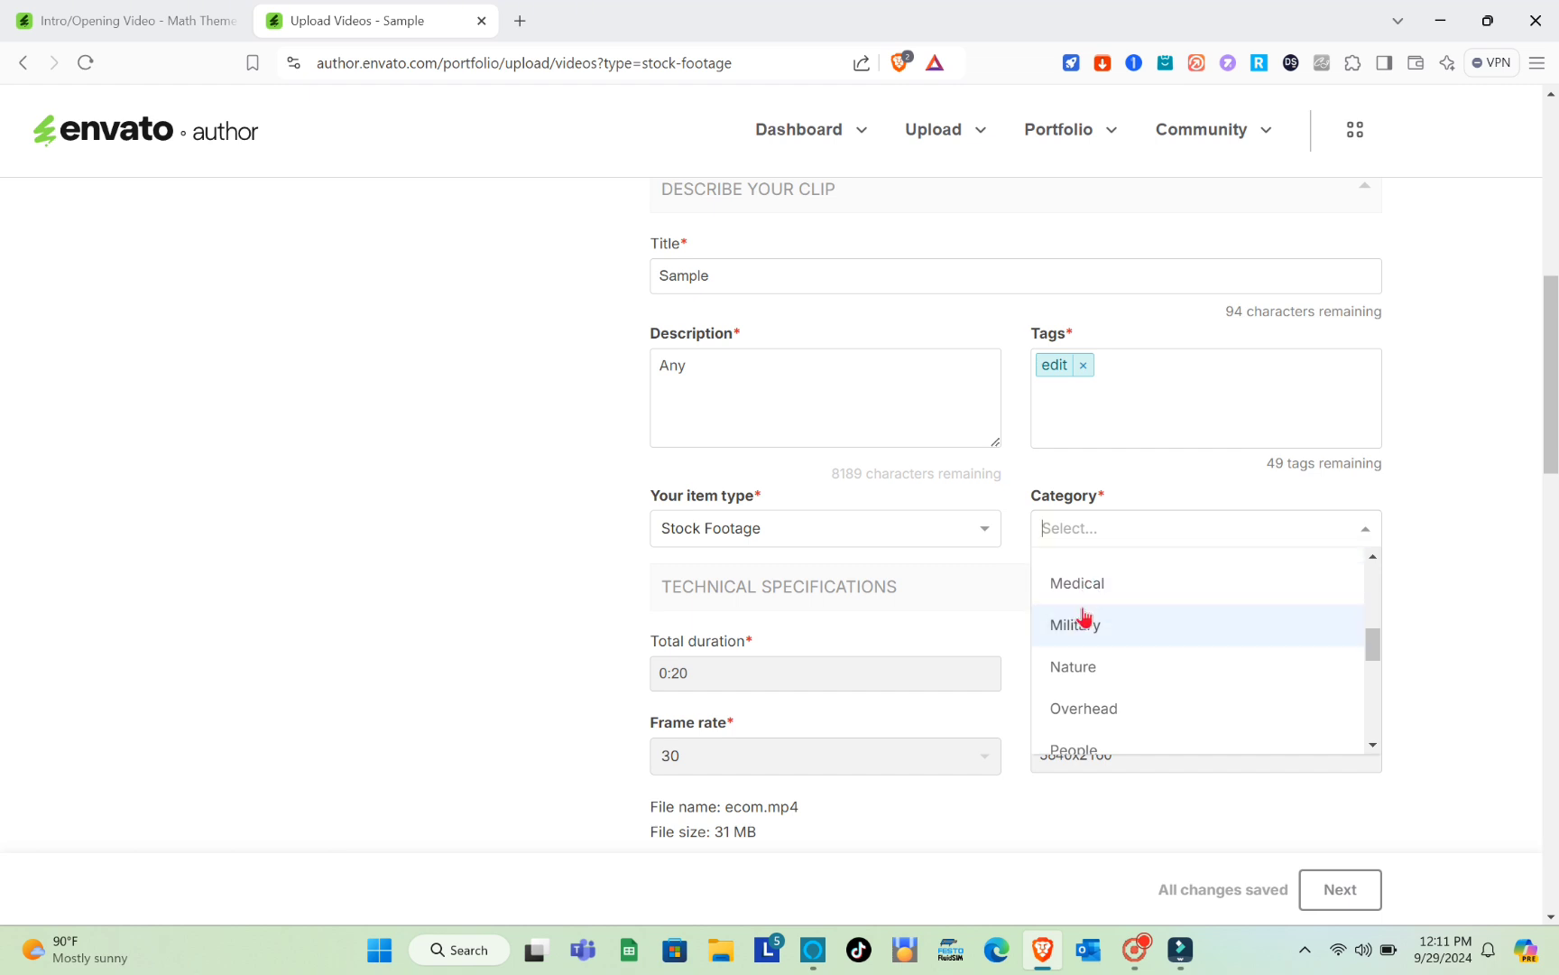
click(1086, 667)
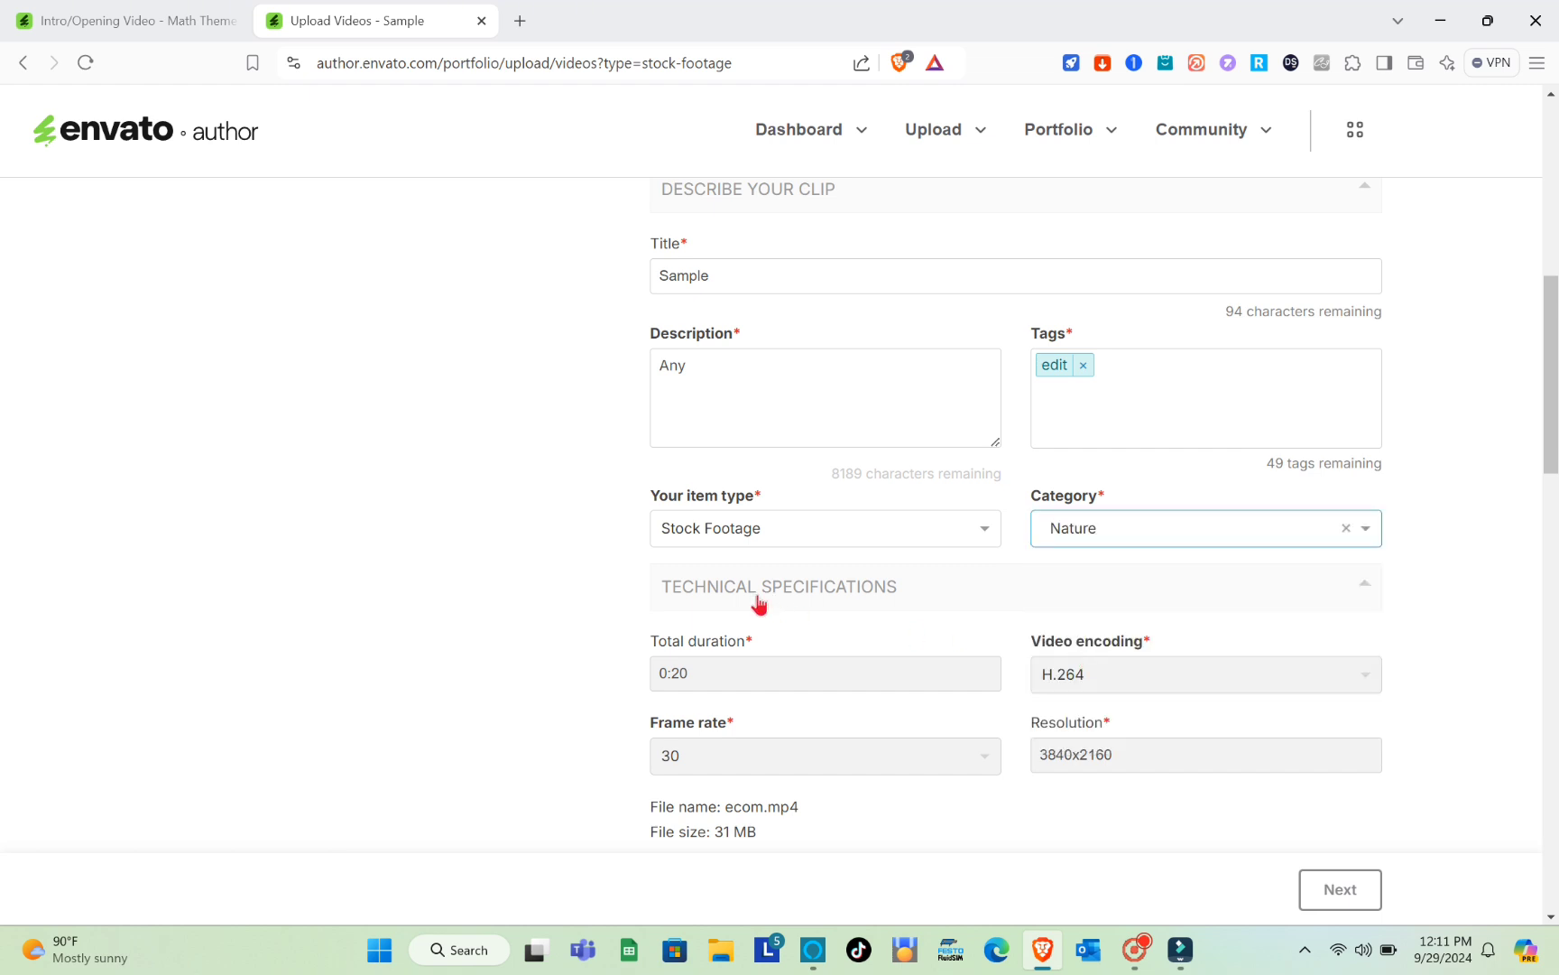
Declare that no AudioJungle items are used in the preview
scroll(759, 599, down, 2)
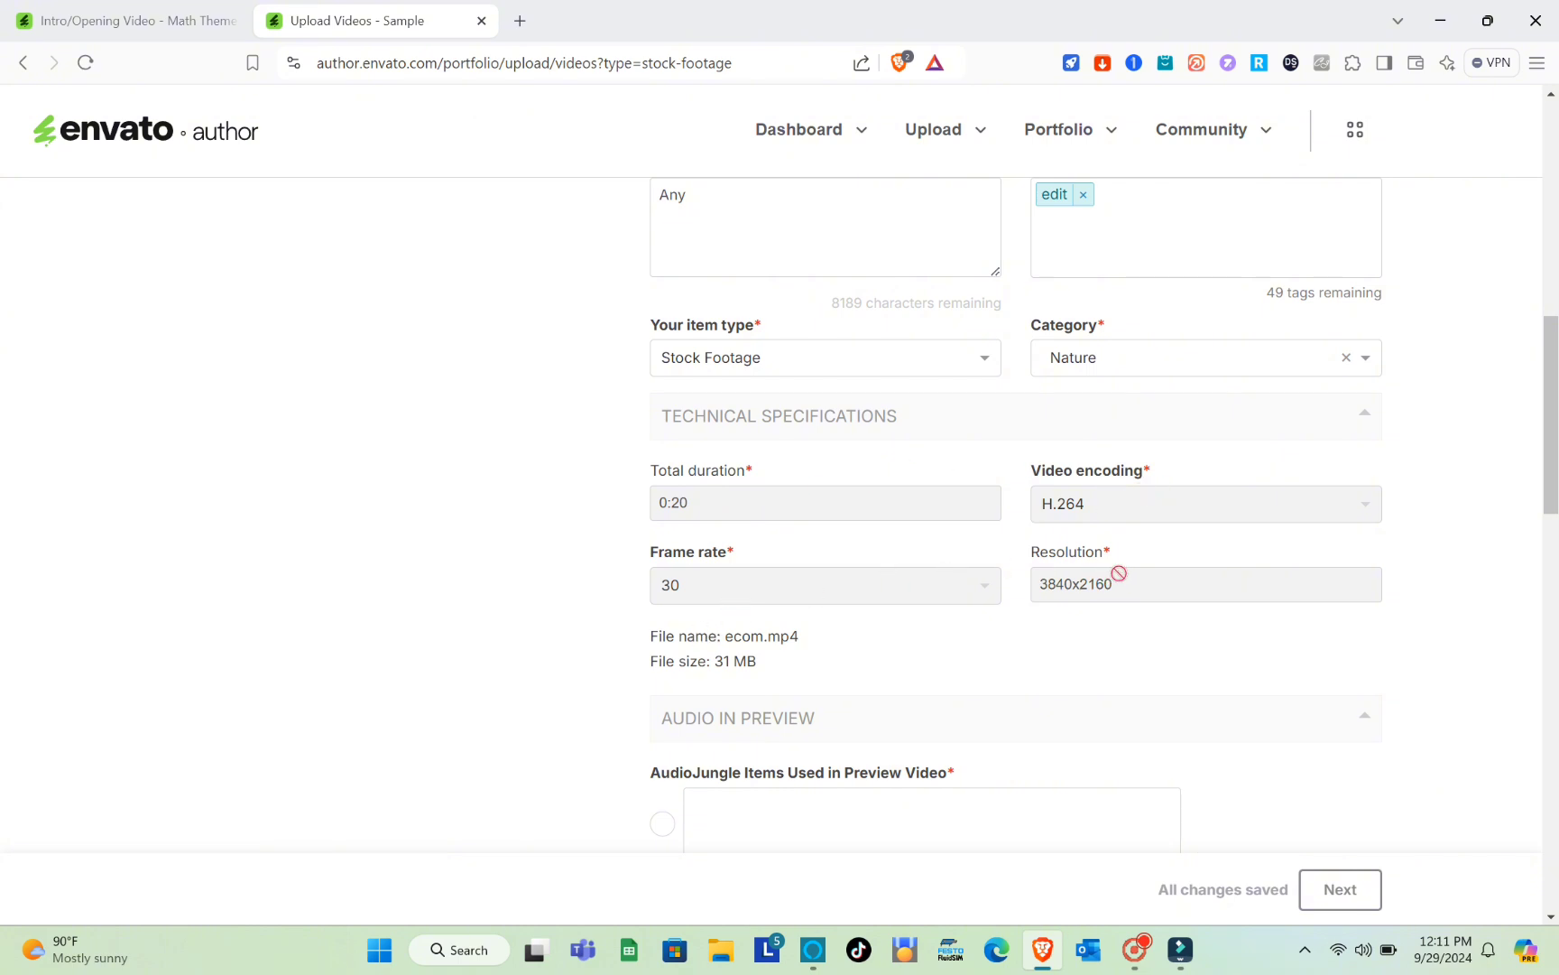
scroll(1117, 571, down, 3)
scroll(1118, 575, down, 1)
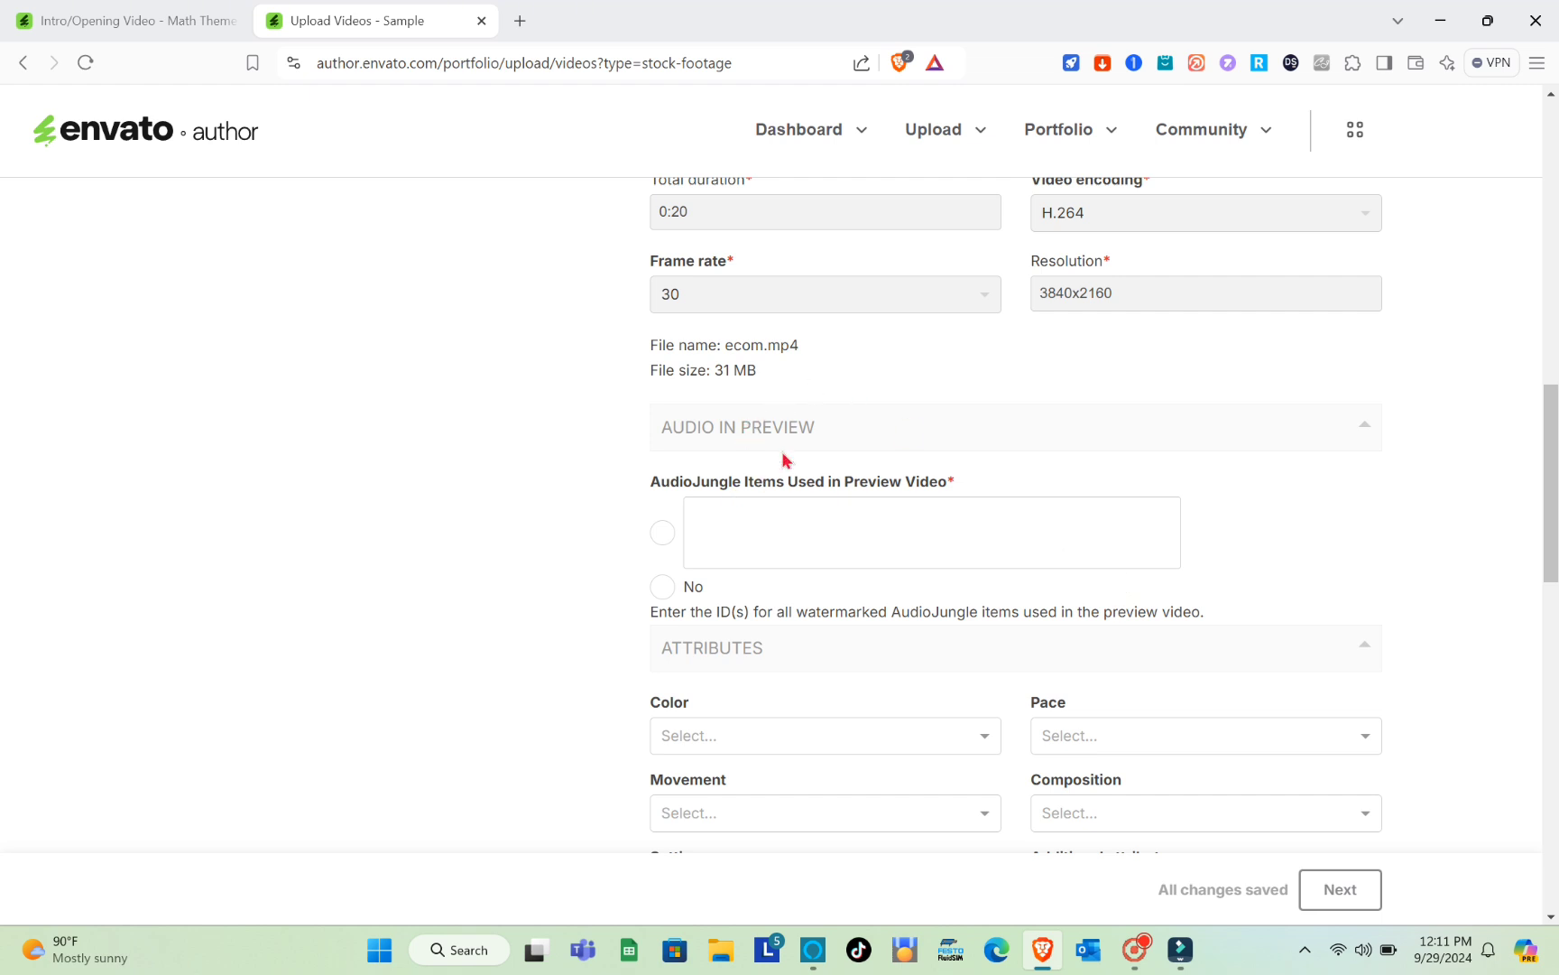
click(715, 510)
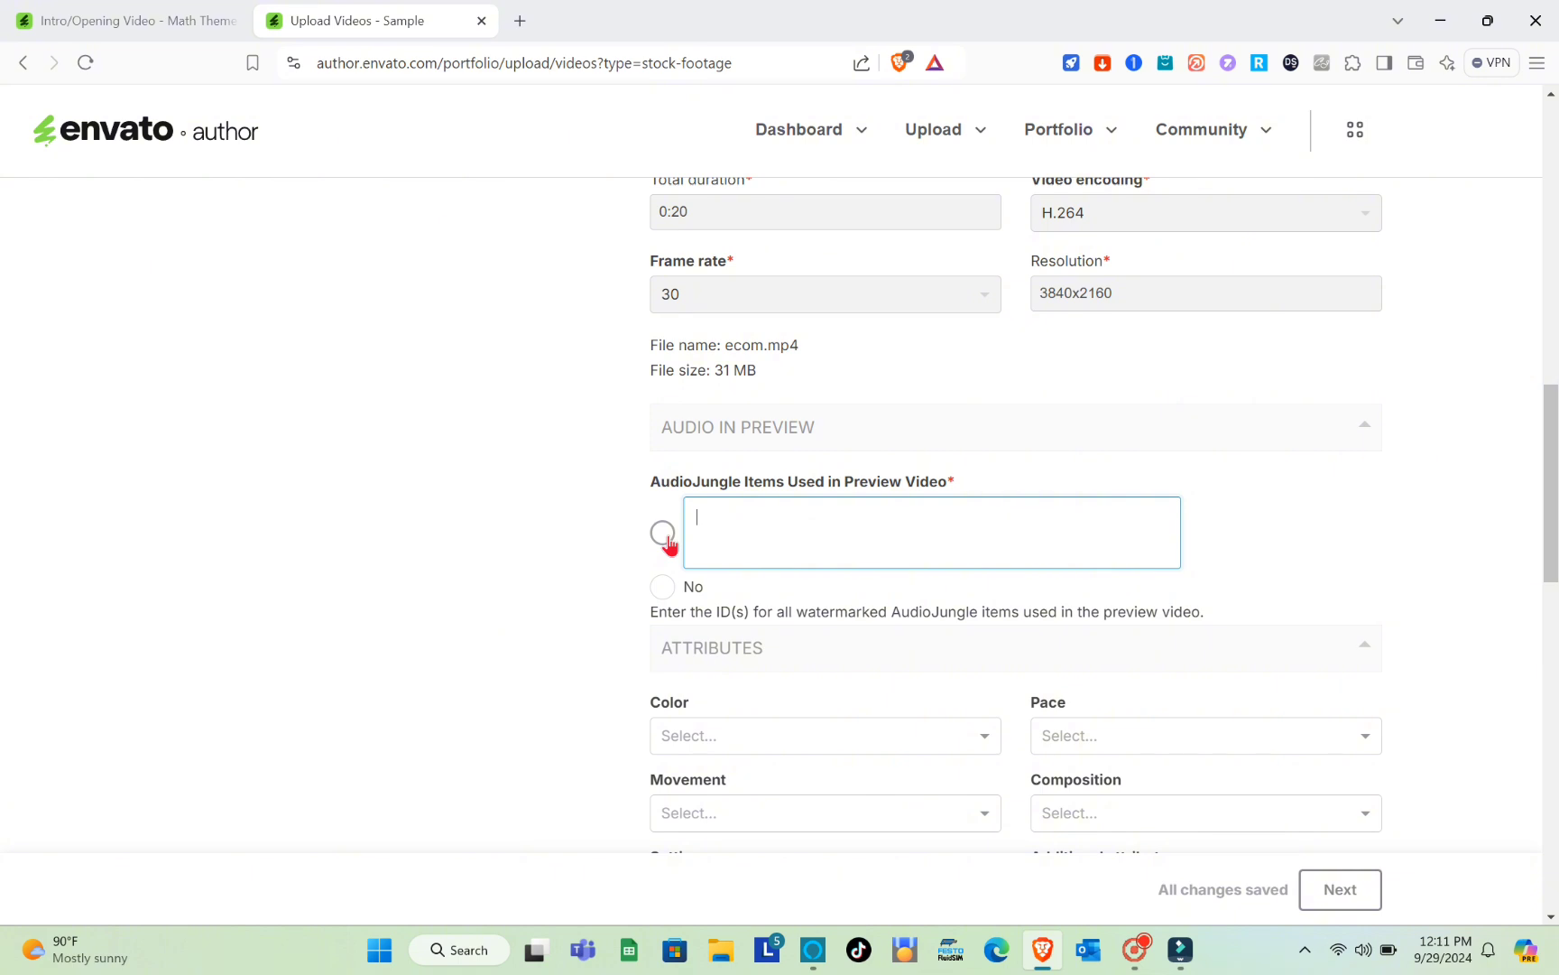
click(662, 586)
Set the colour attribute to Full Color and the camera movement to Dutch Angle
scroll(668, 595, down, 1)
scroll(669, 596, down, 1)
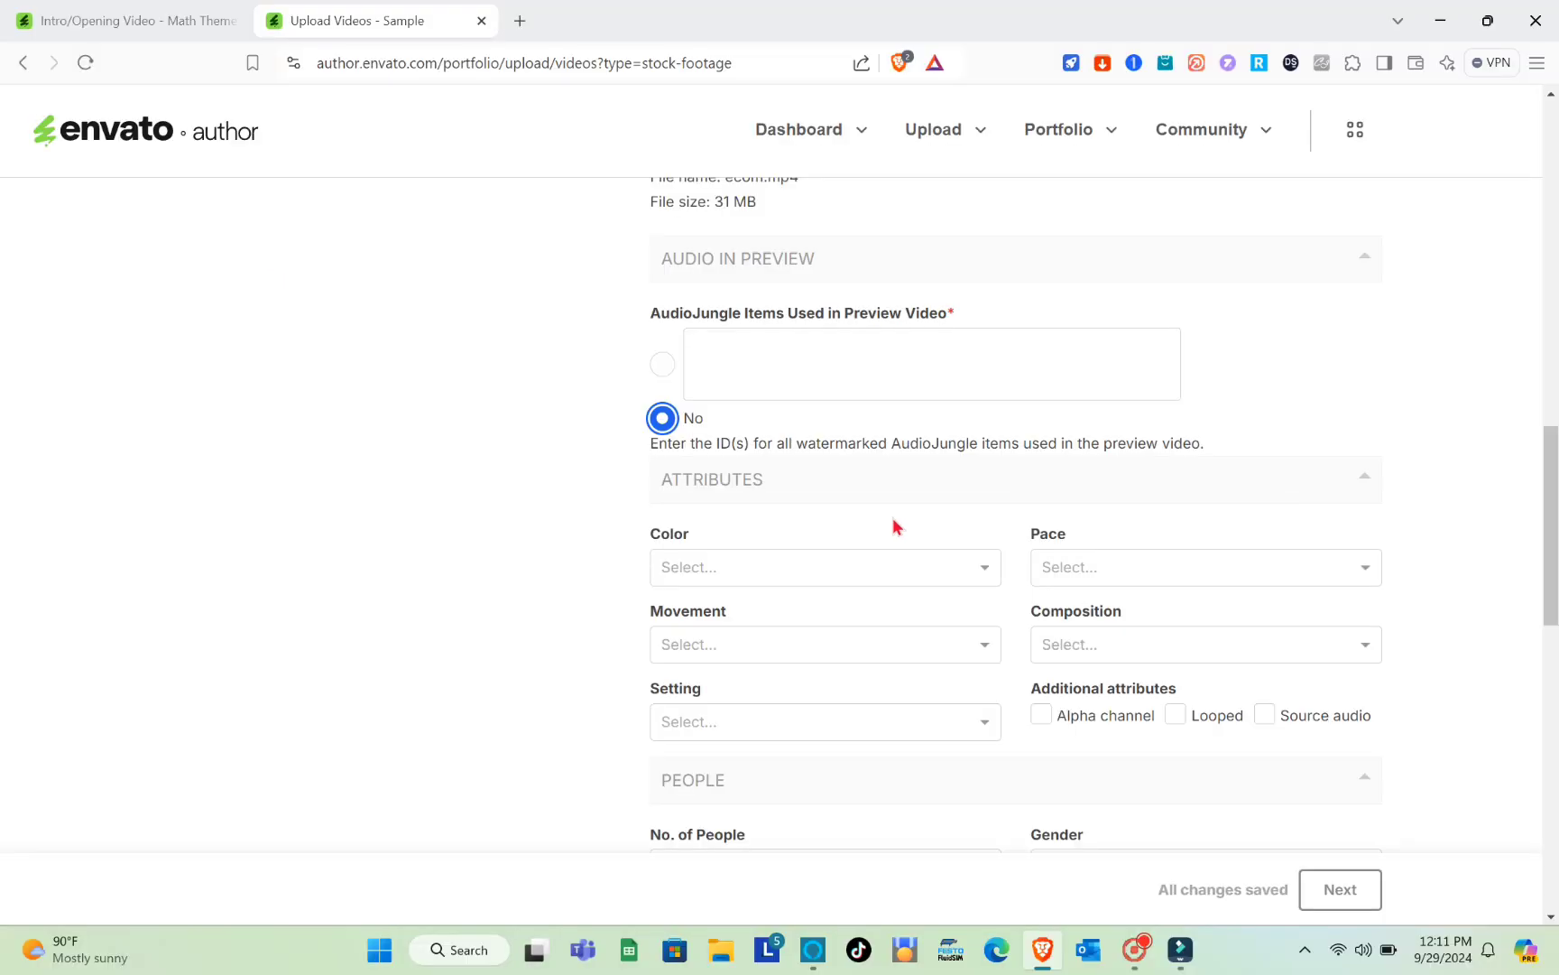
click(699, 563)
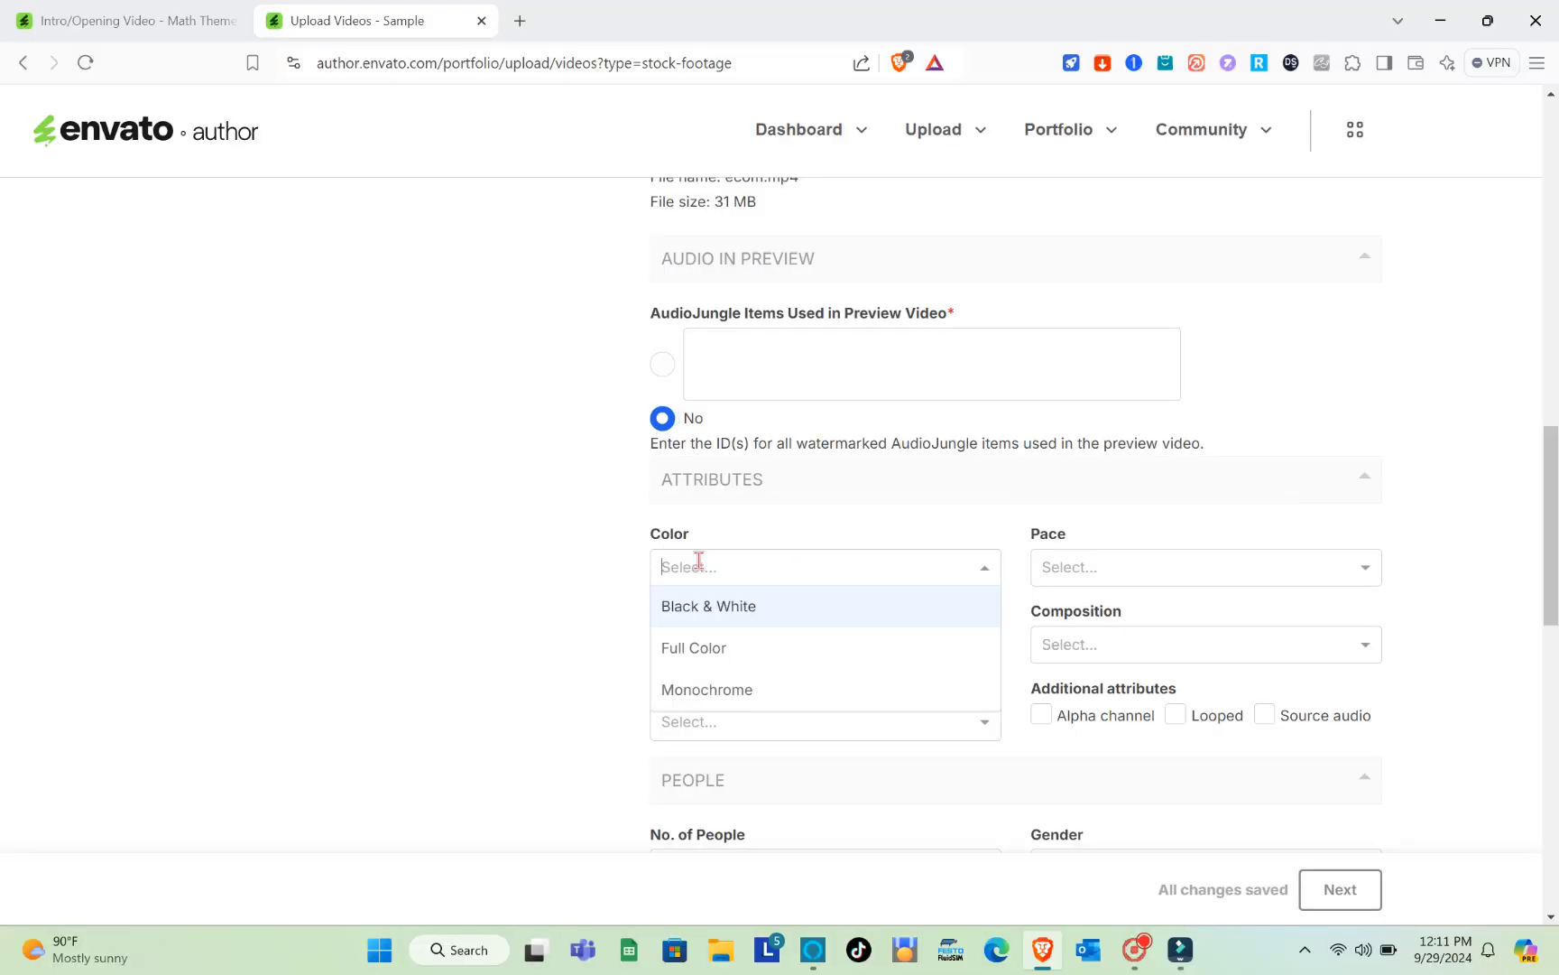
click(712, 649)
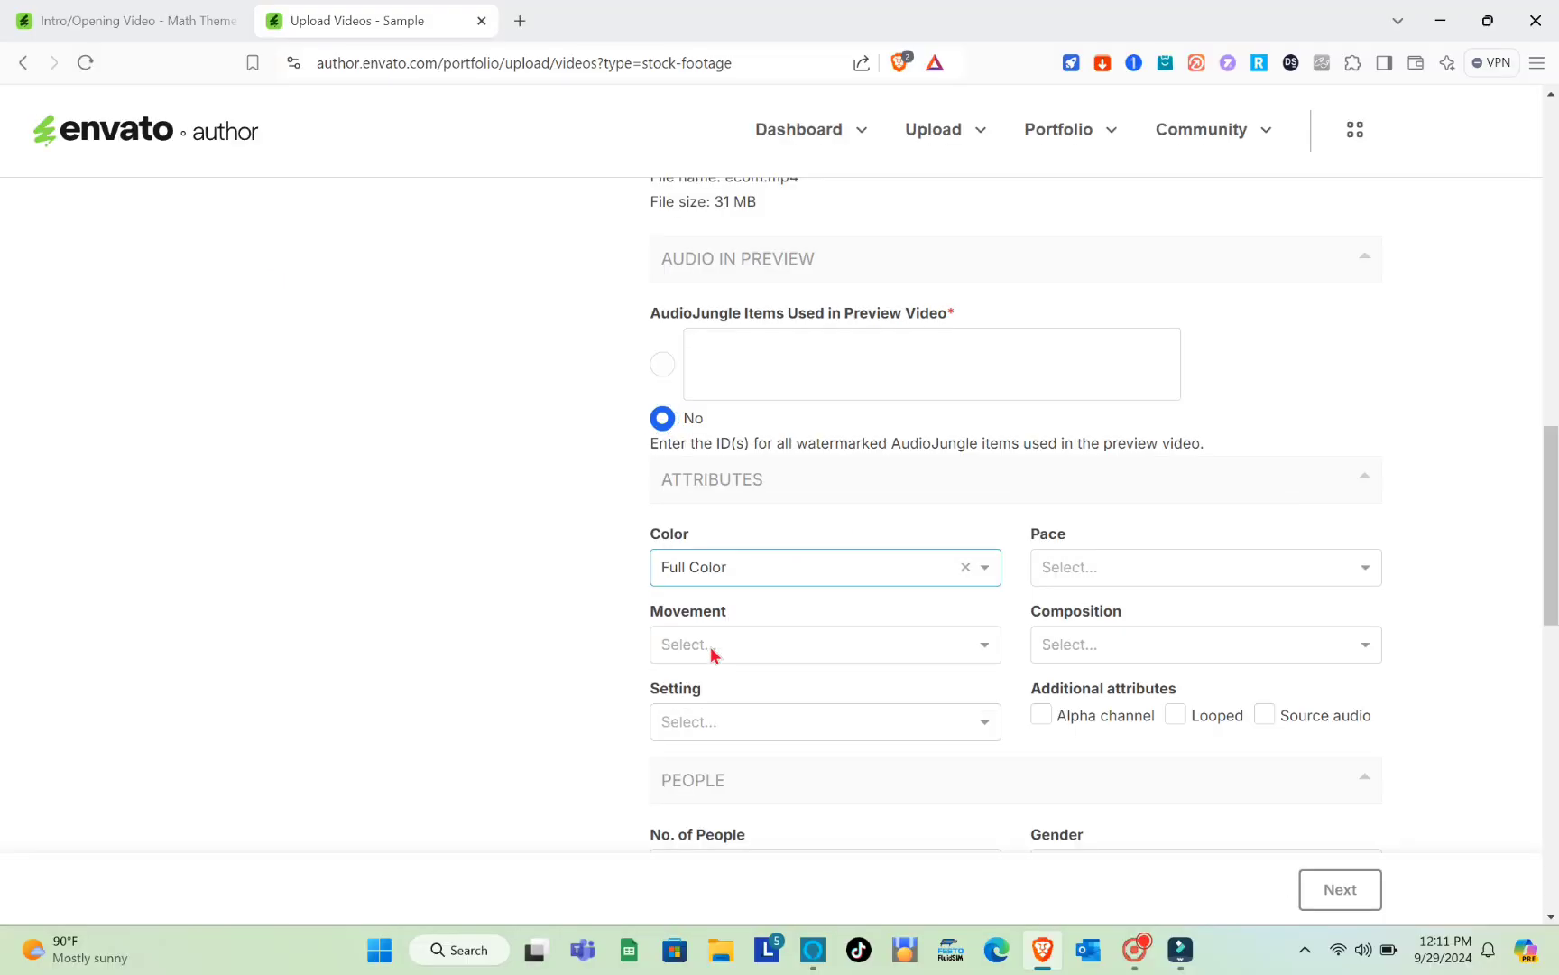
click(779, 654)
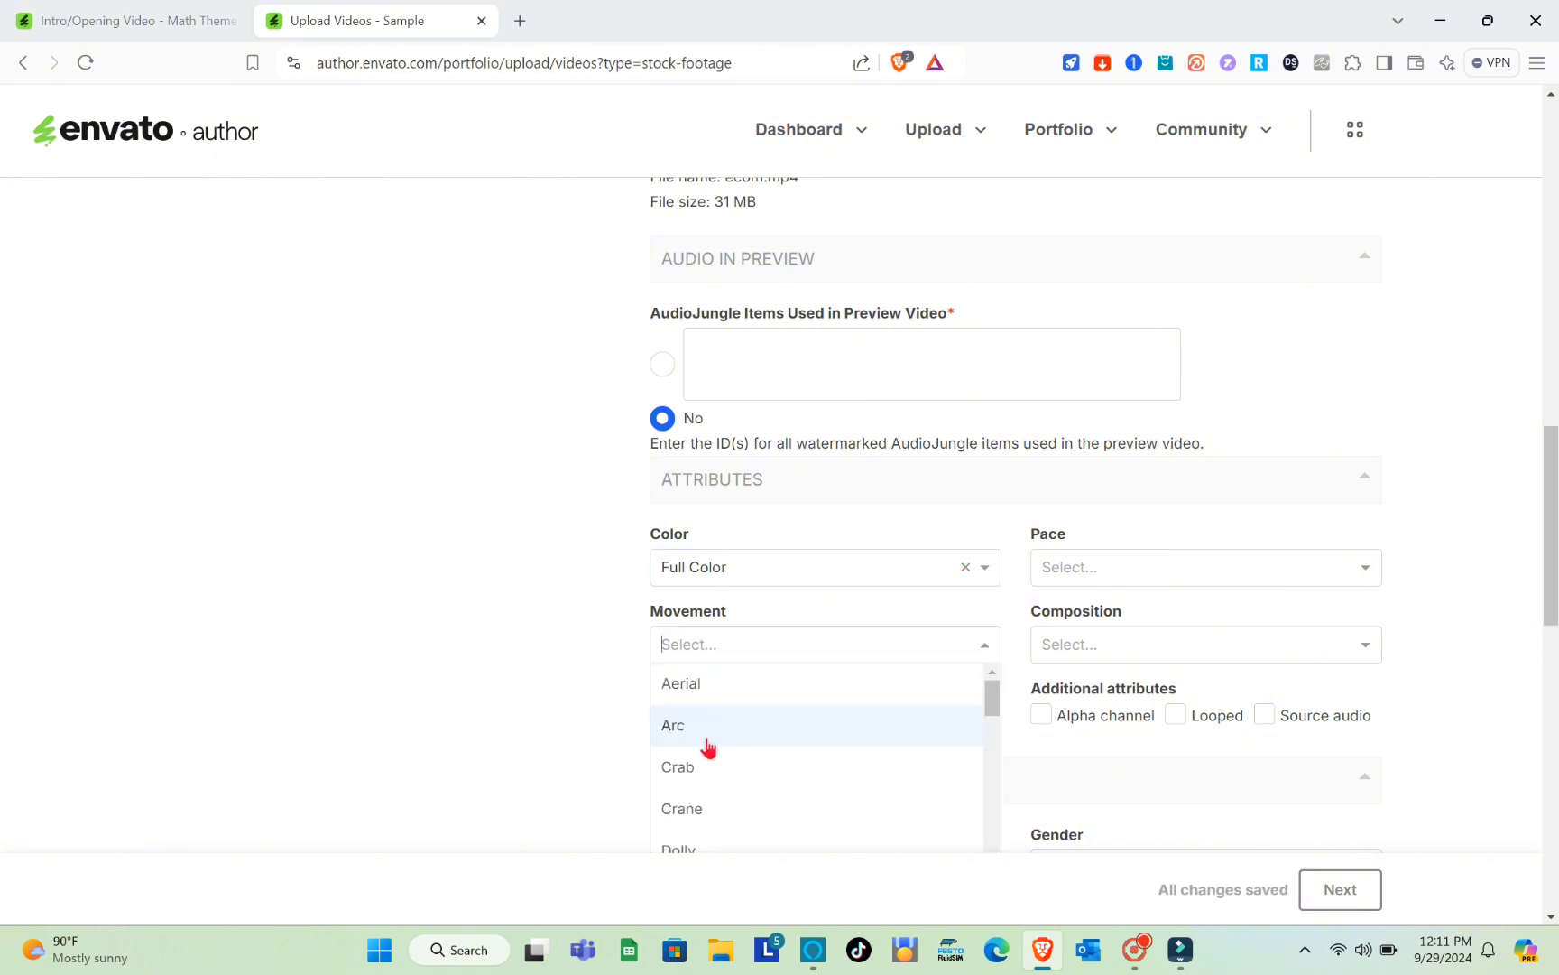
scroll(713, 763, down, 1)
scroll(713, 763, down, 1)
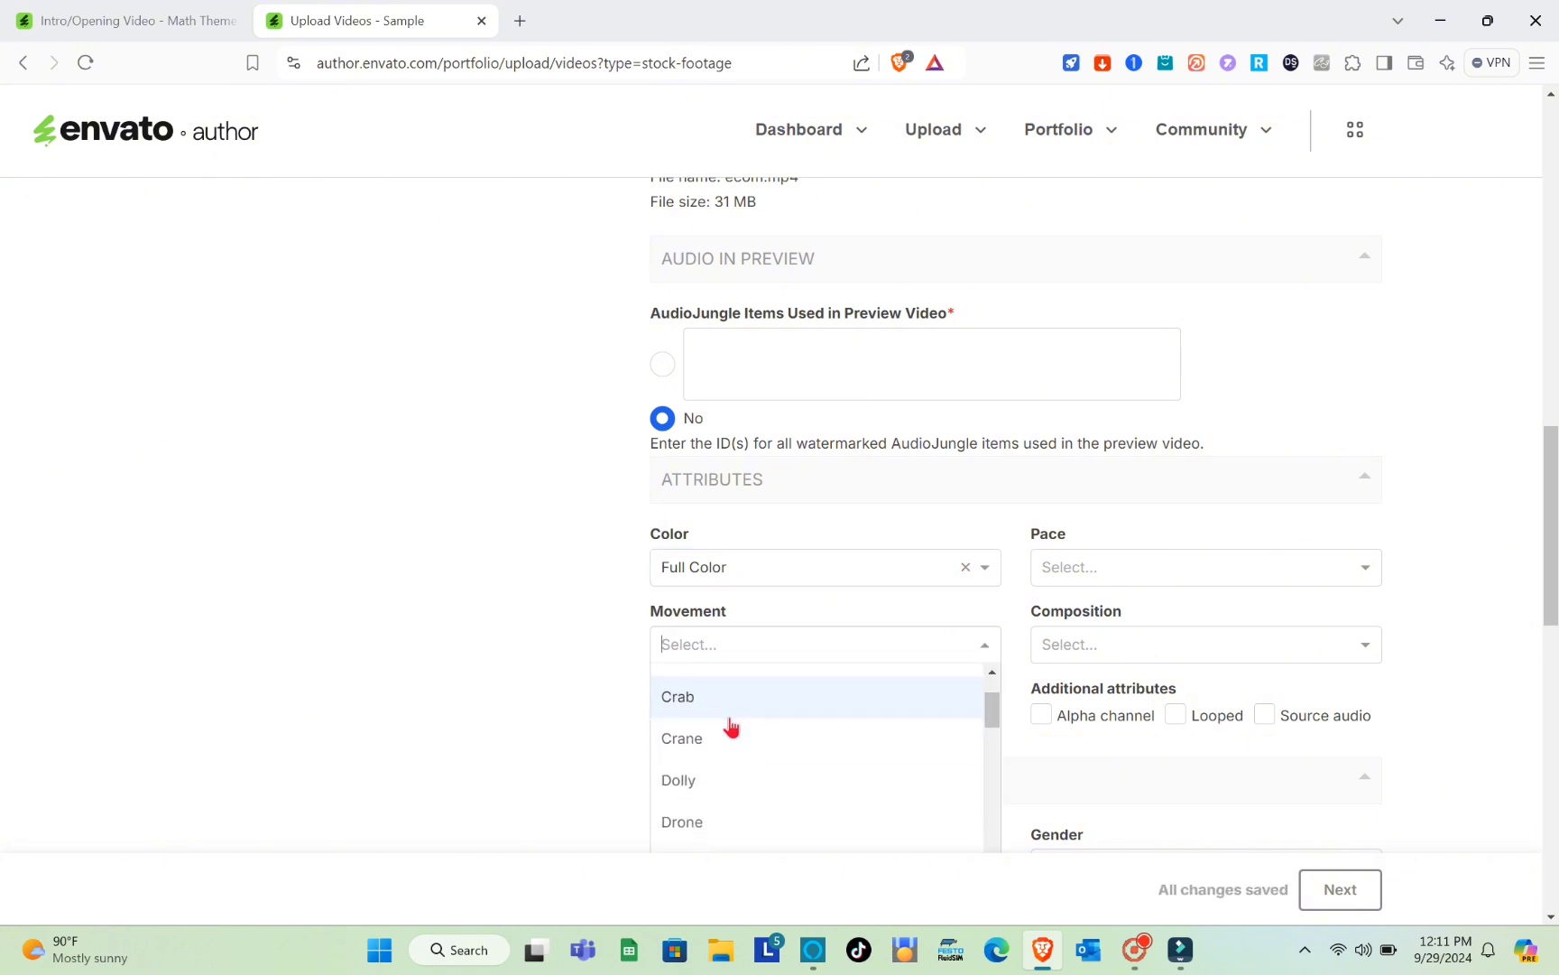
scroll(698, 768, down, 1)
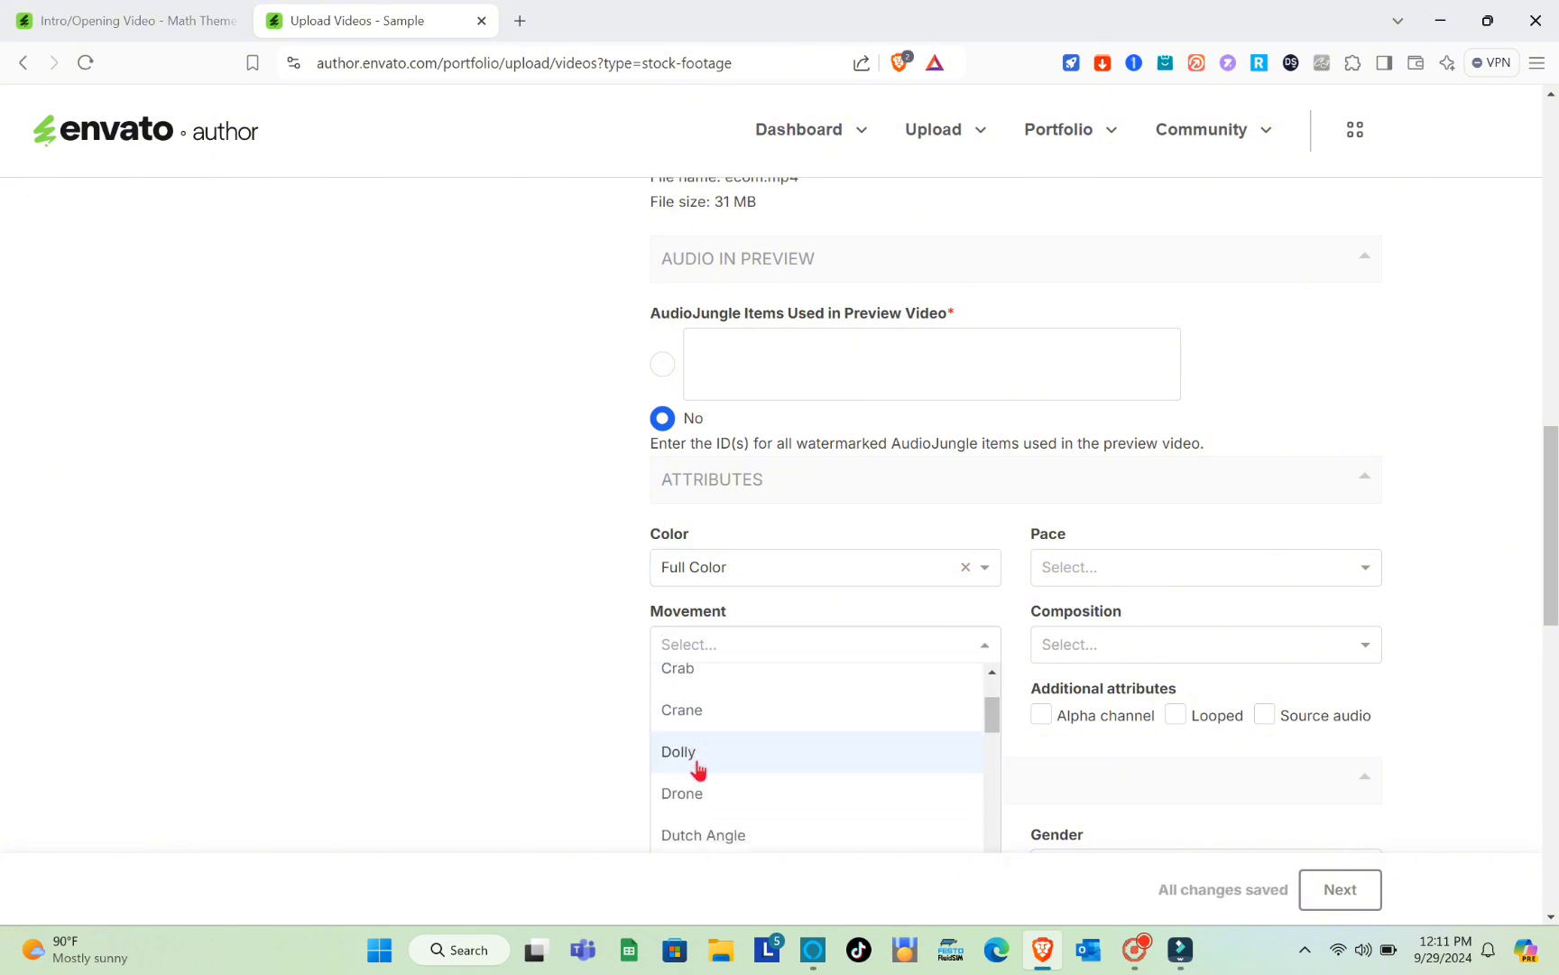
click(708, 835)
Set the footage setting to Outdoors and mark no recognizable buildings
click(745, 719)
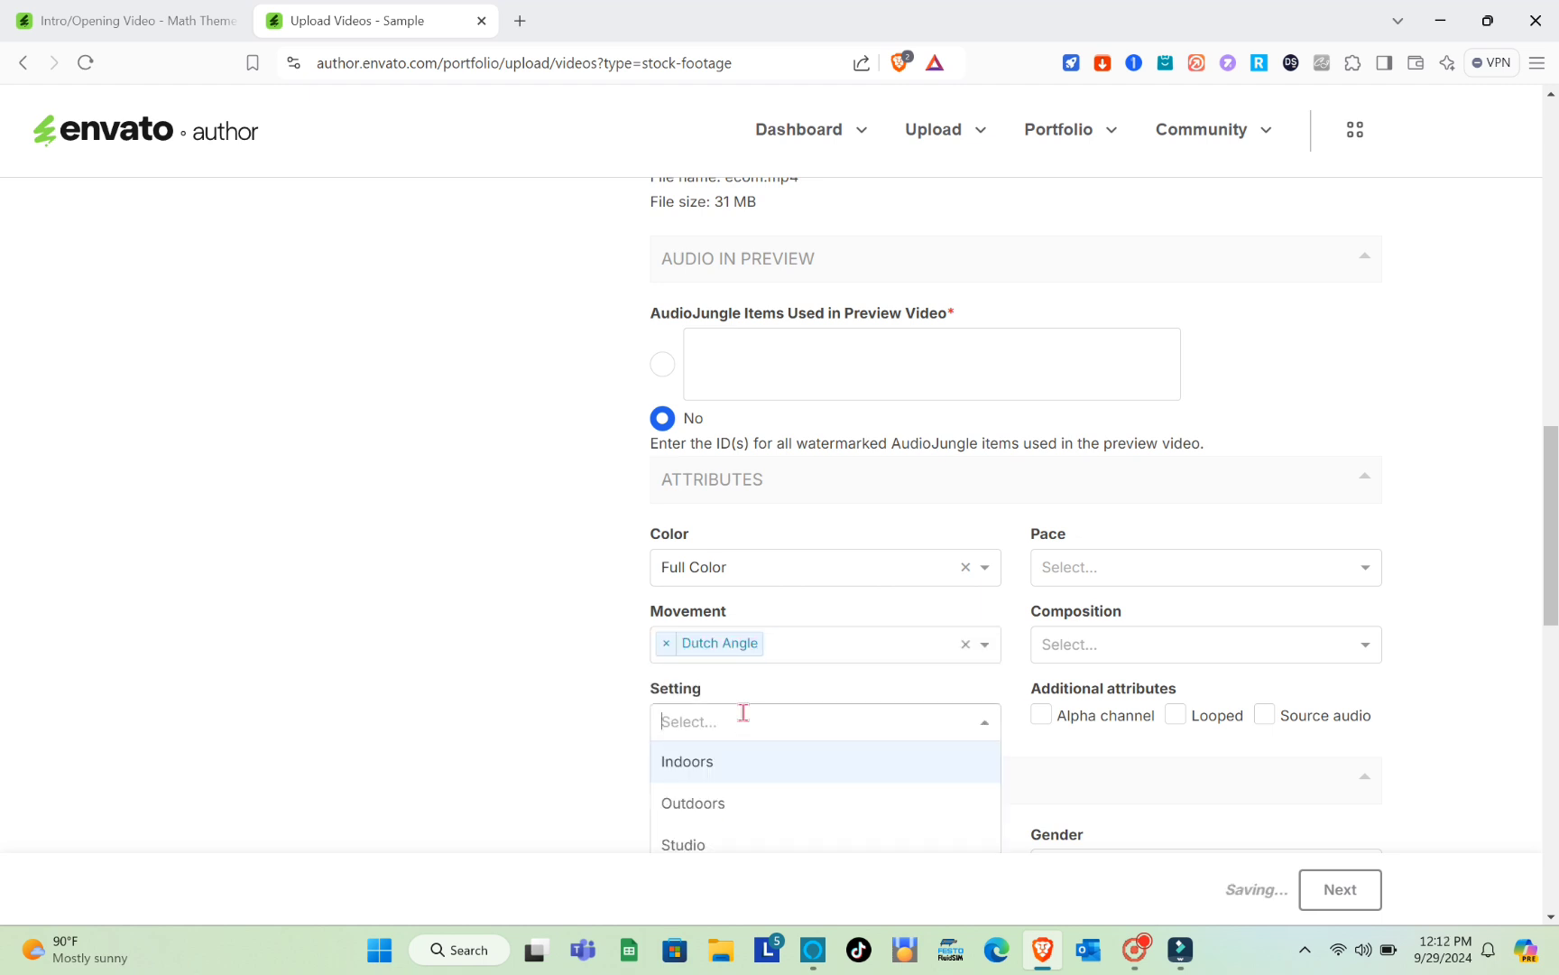
click(709, 810)
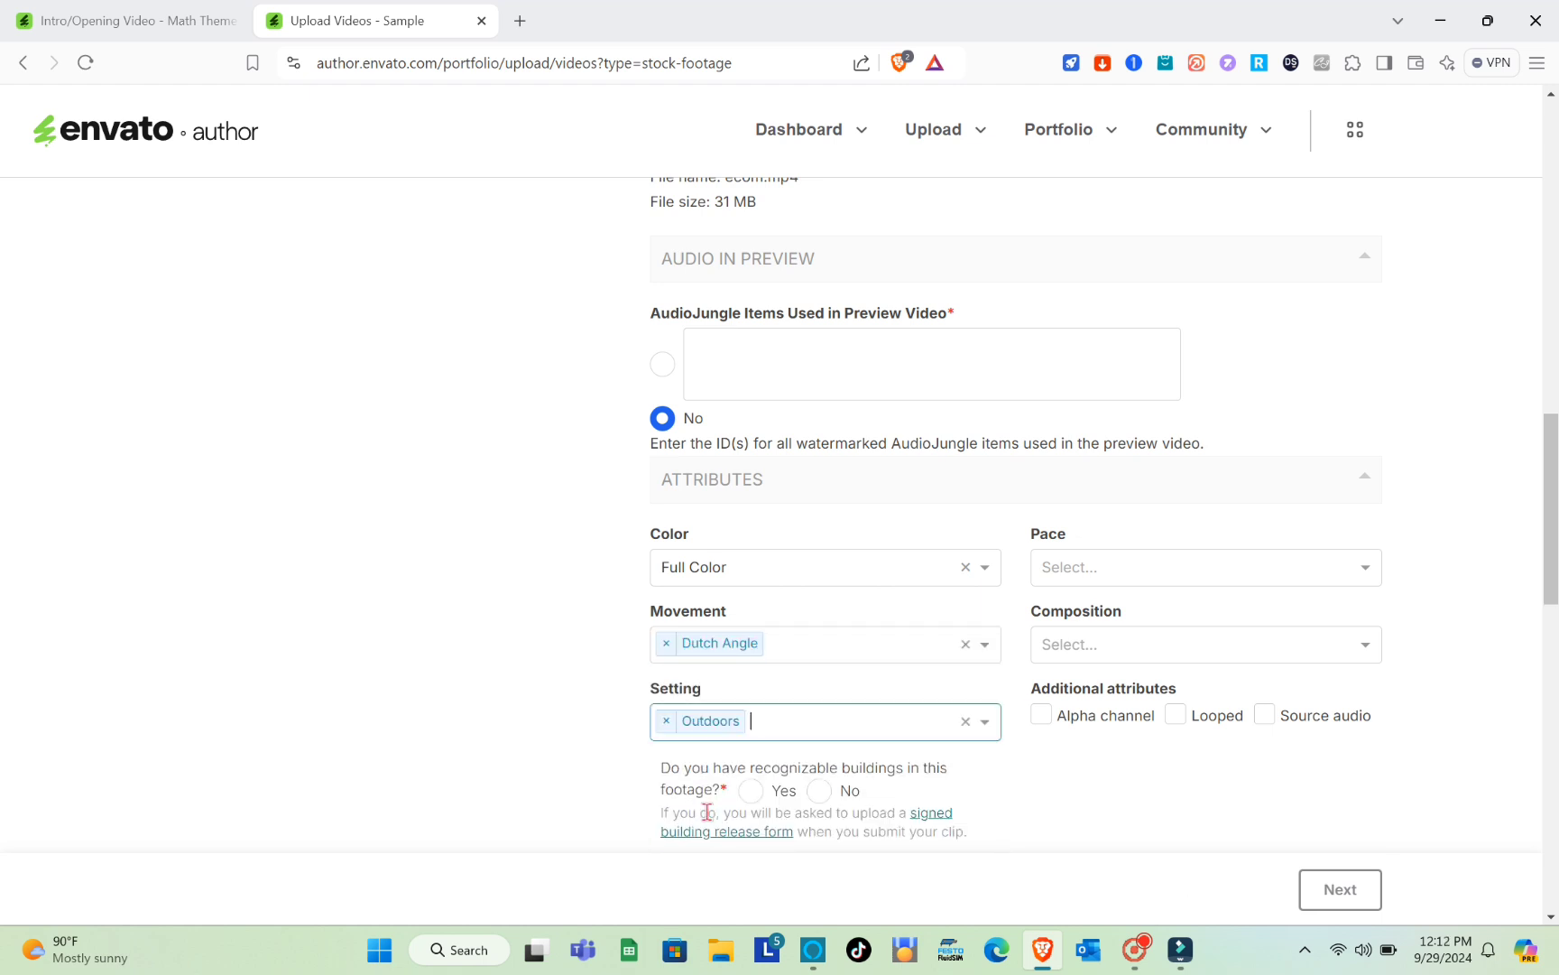
scroll(857, 690, down, 1)
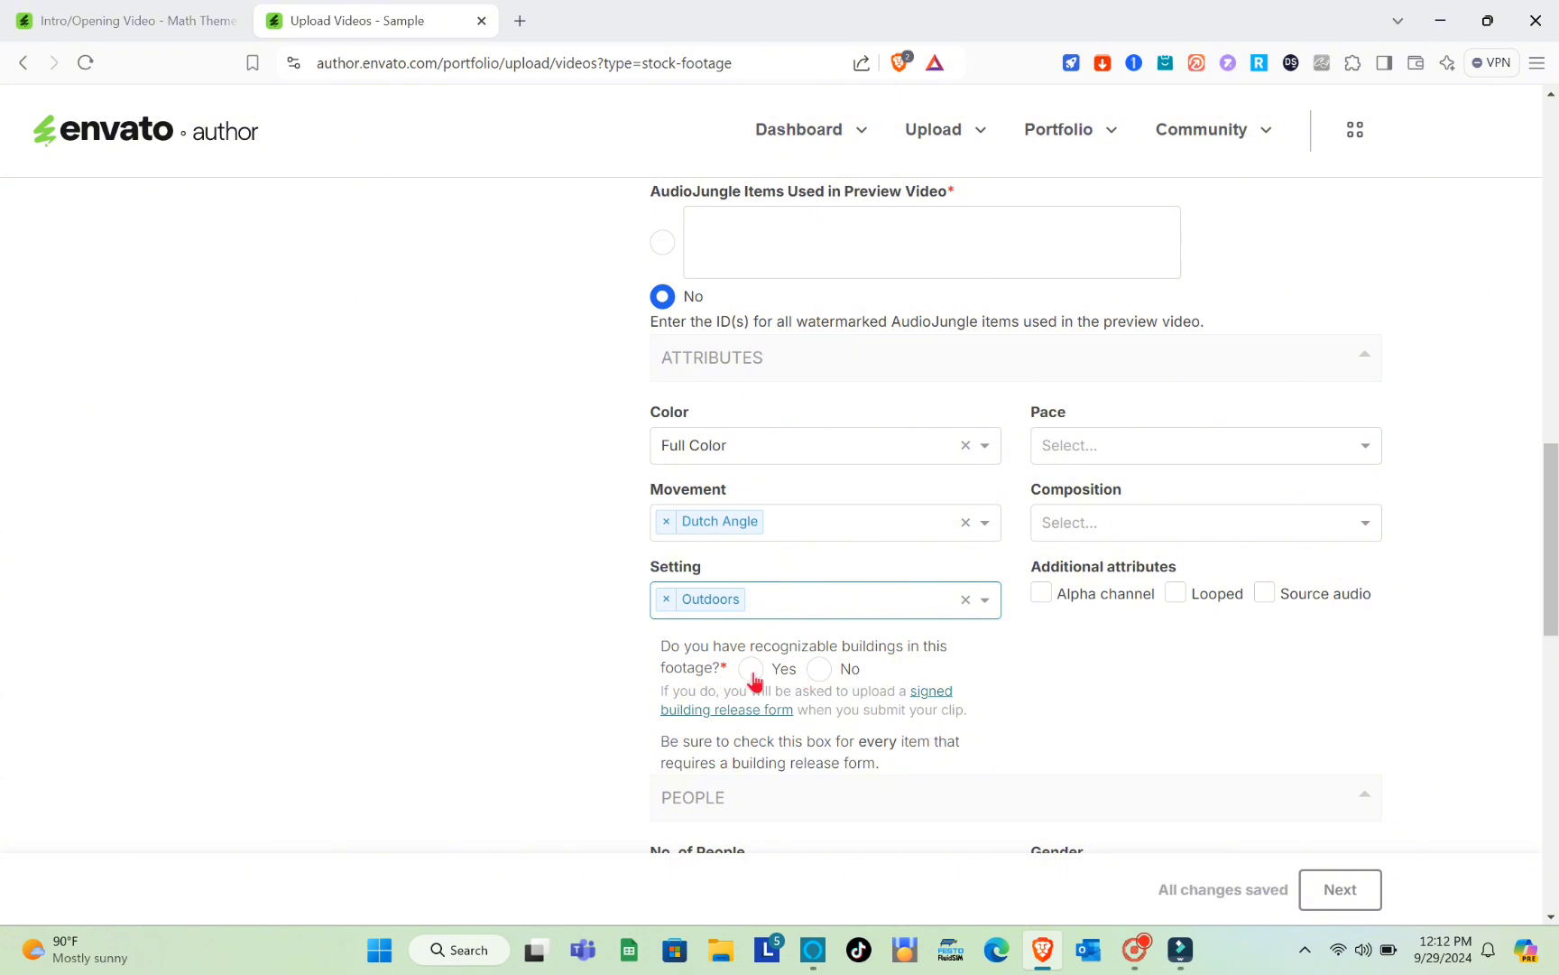
click(817, 672)
Set the pace to Real Time and add Macro to the composition
scroll(991, 509, up, 1)
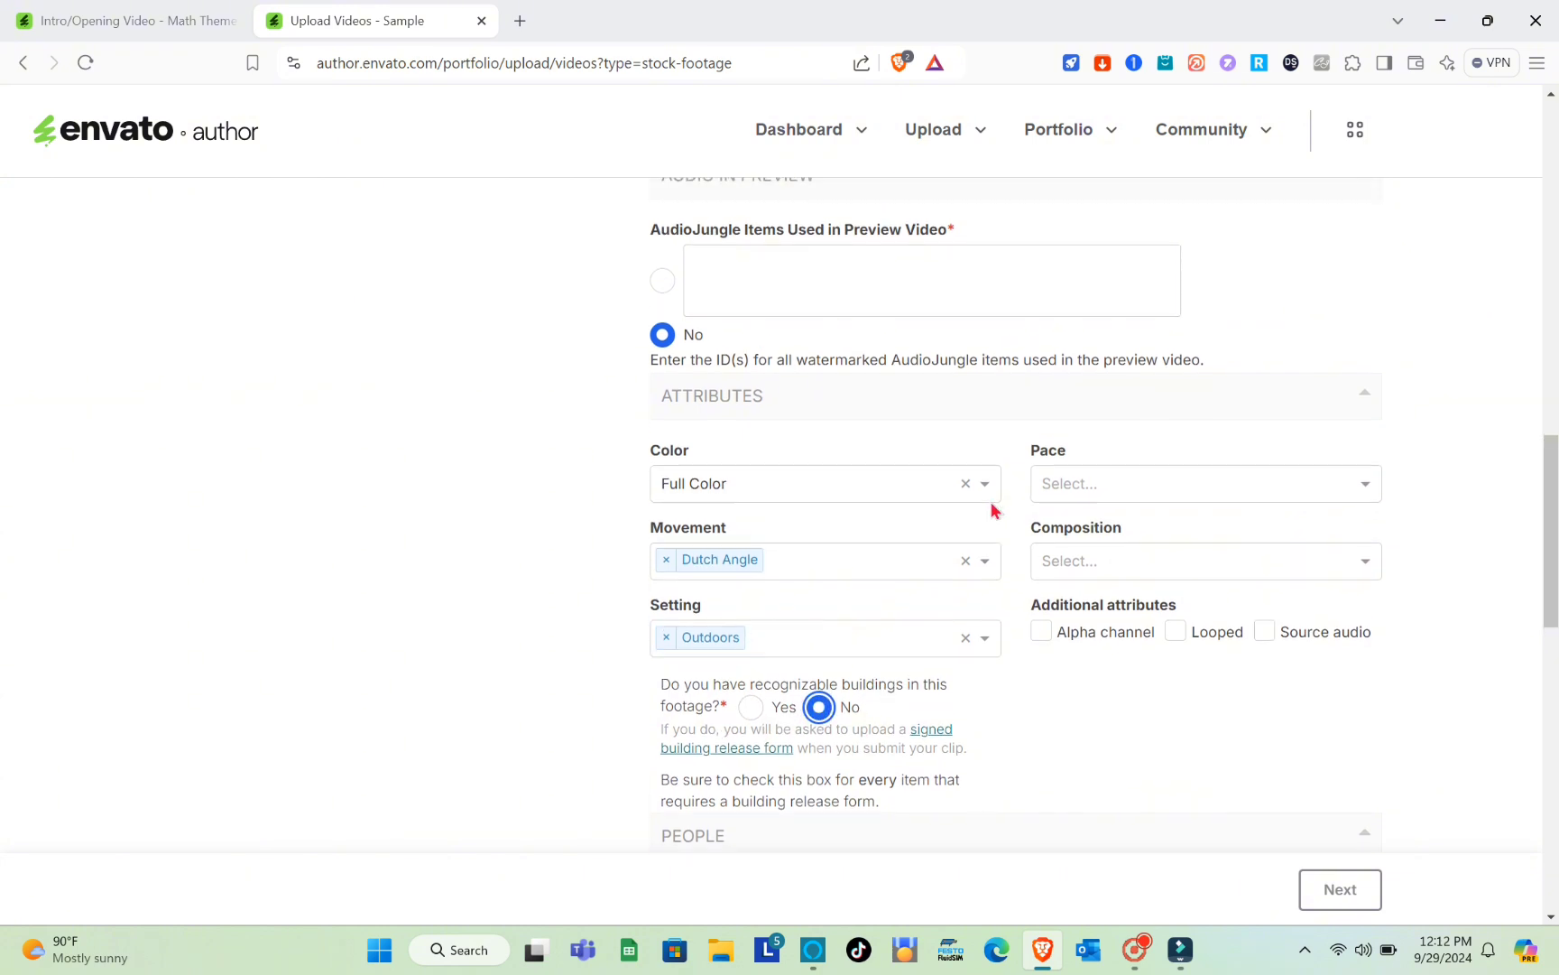
click(1047, 491)
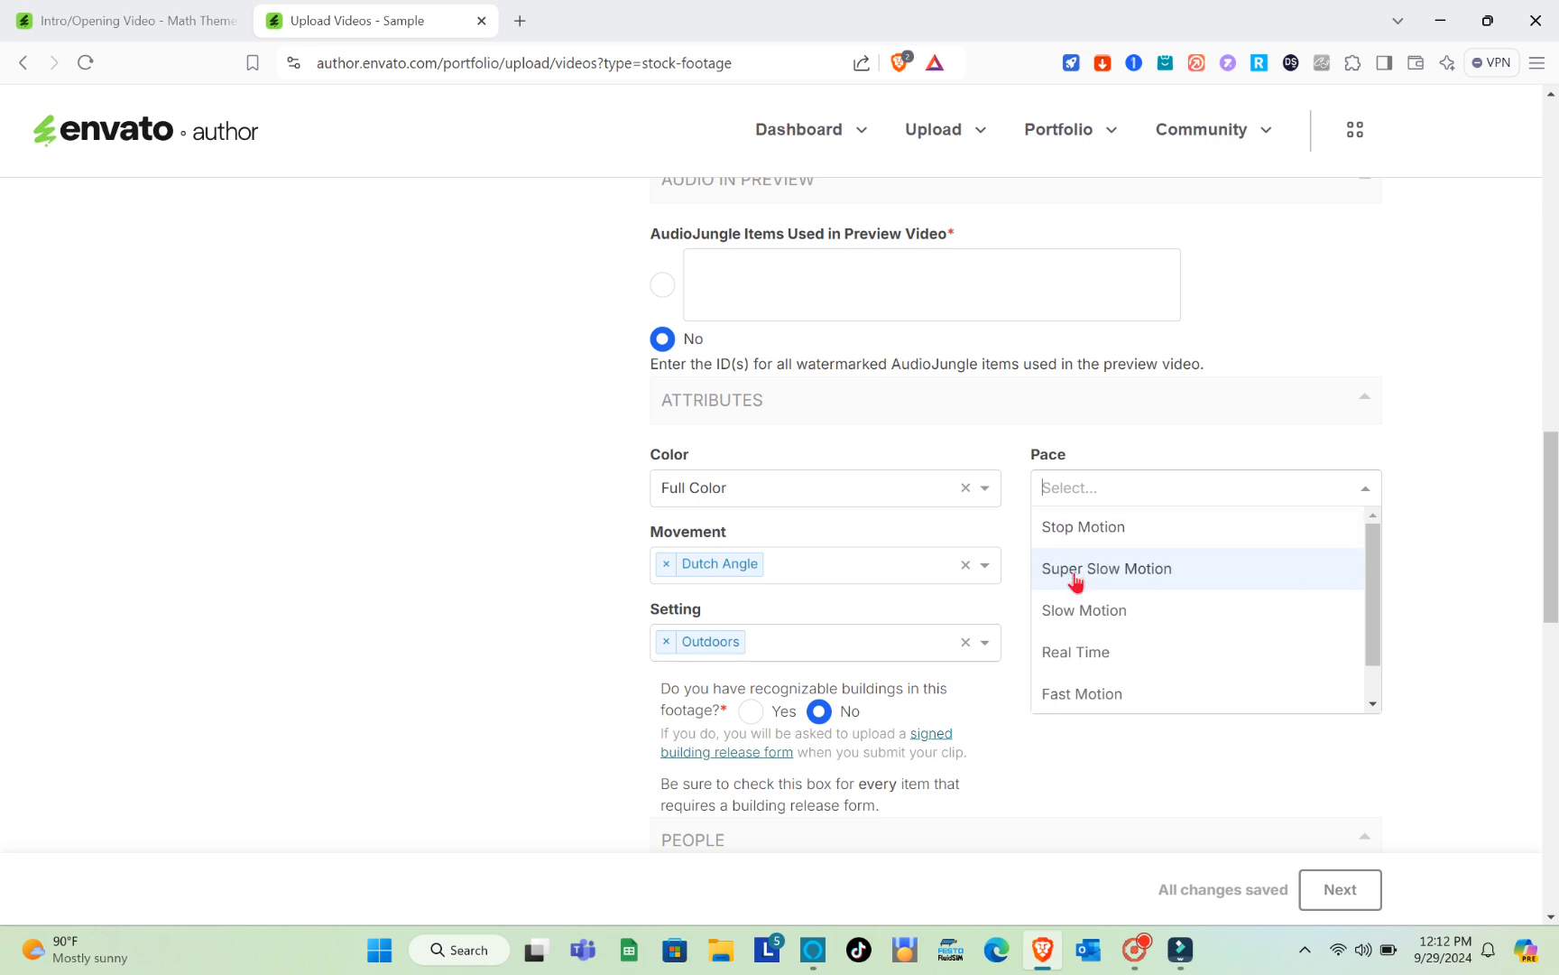
click(1086, 651)
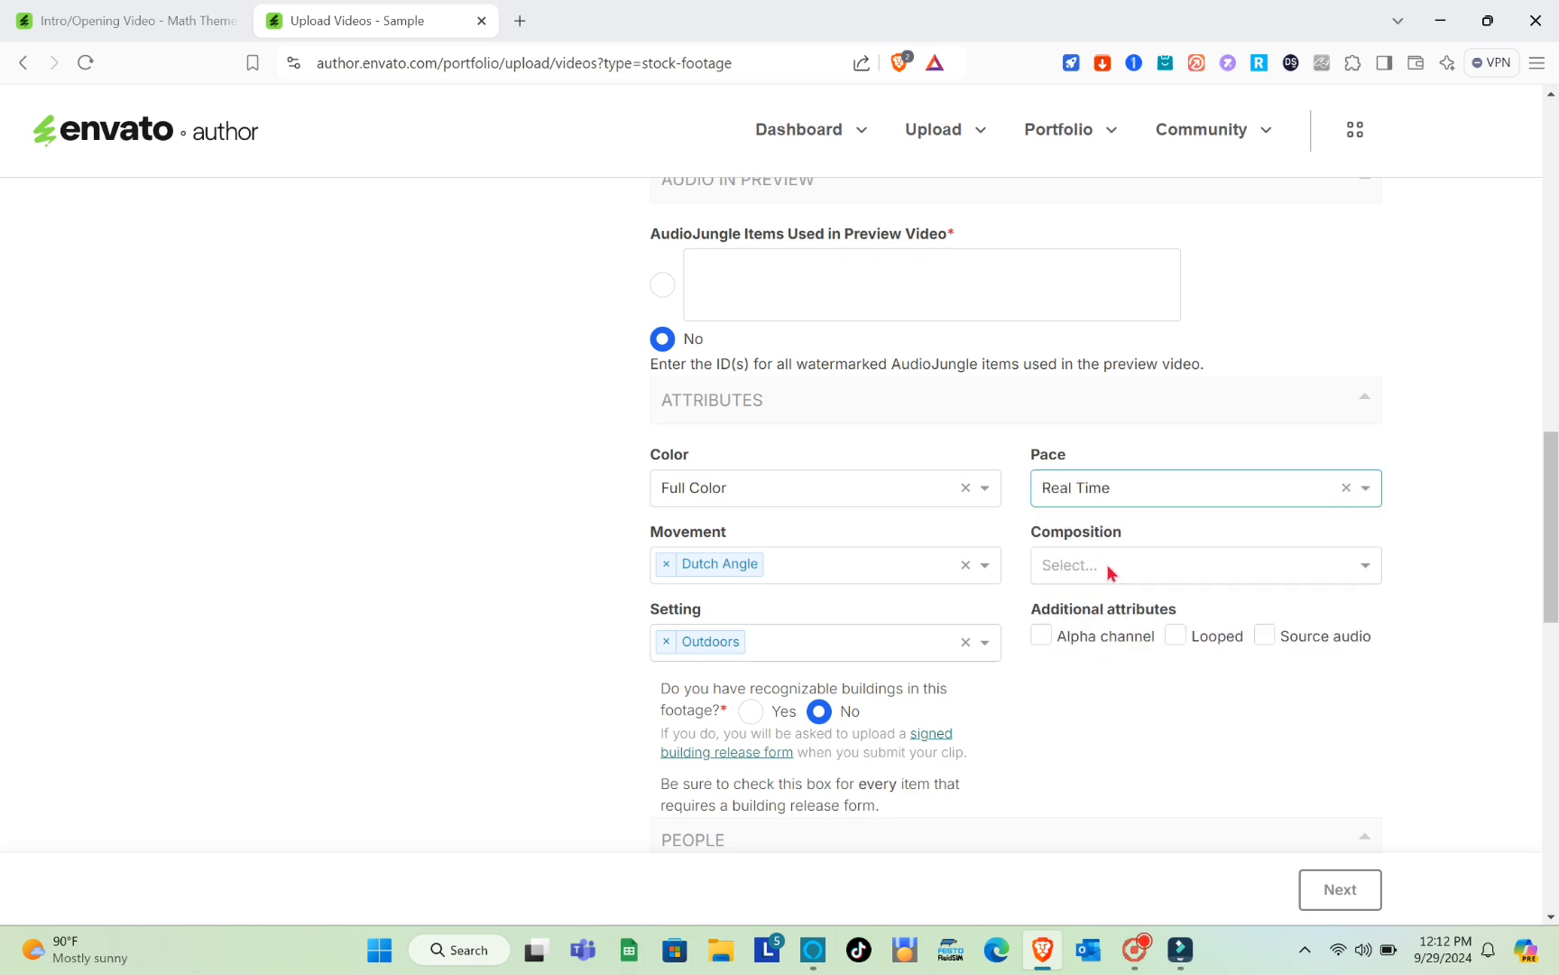
click(1109, 568)
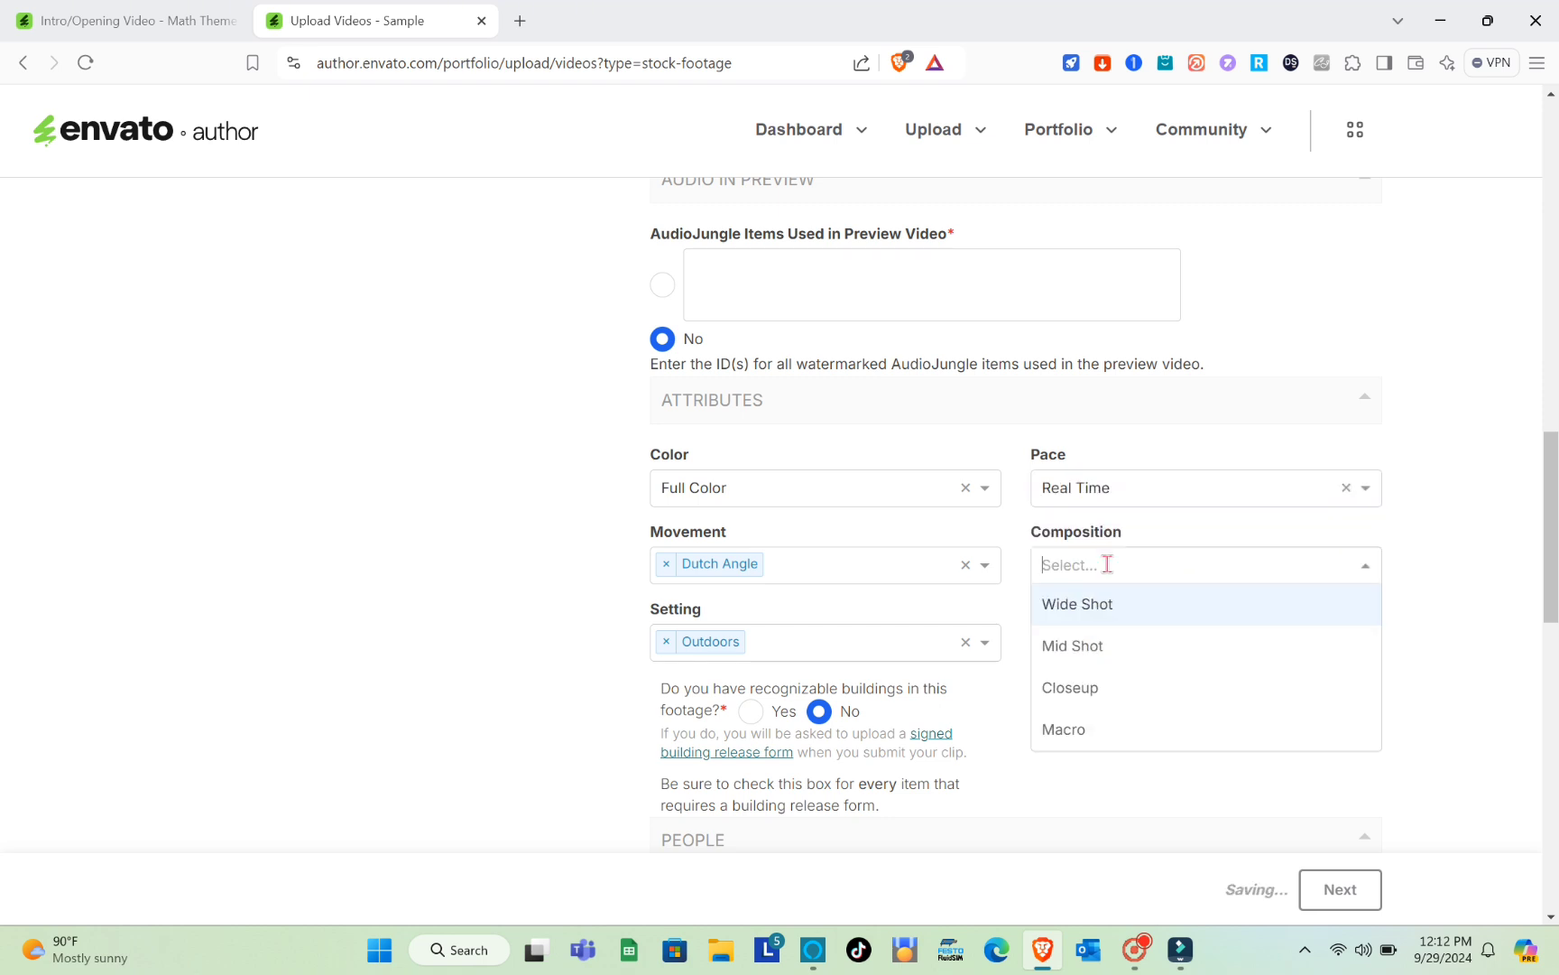
click(1085, 726)
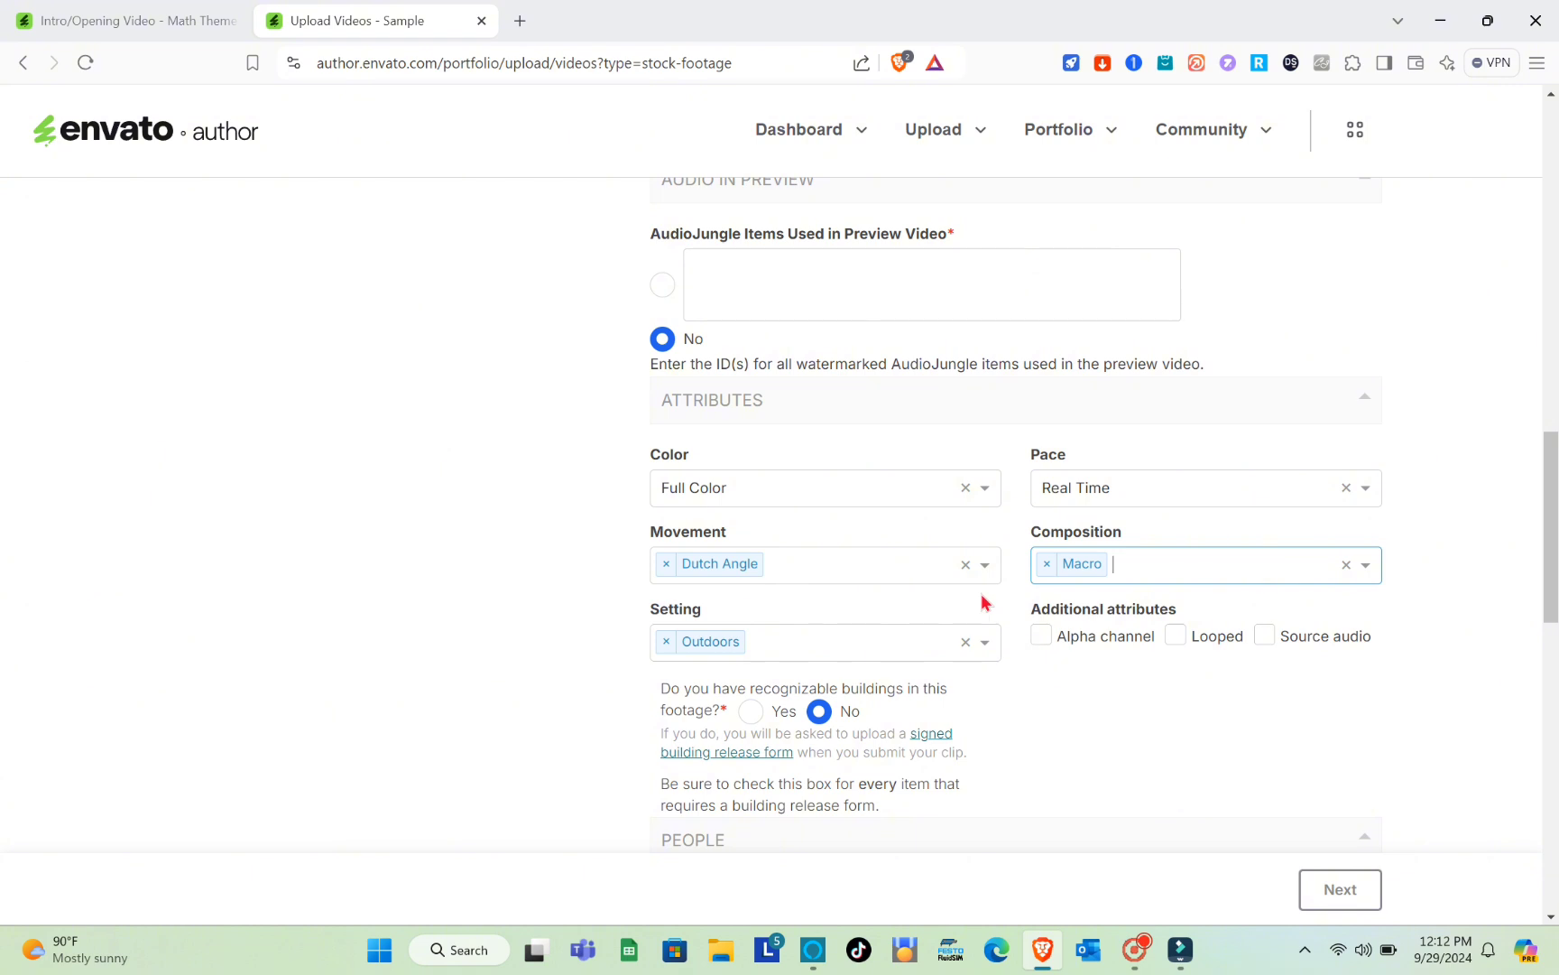
scroll(982, 602, down, 2)
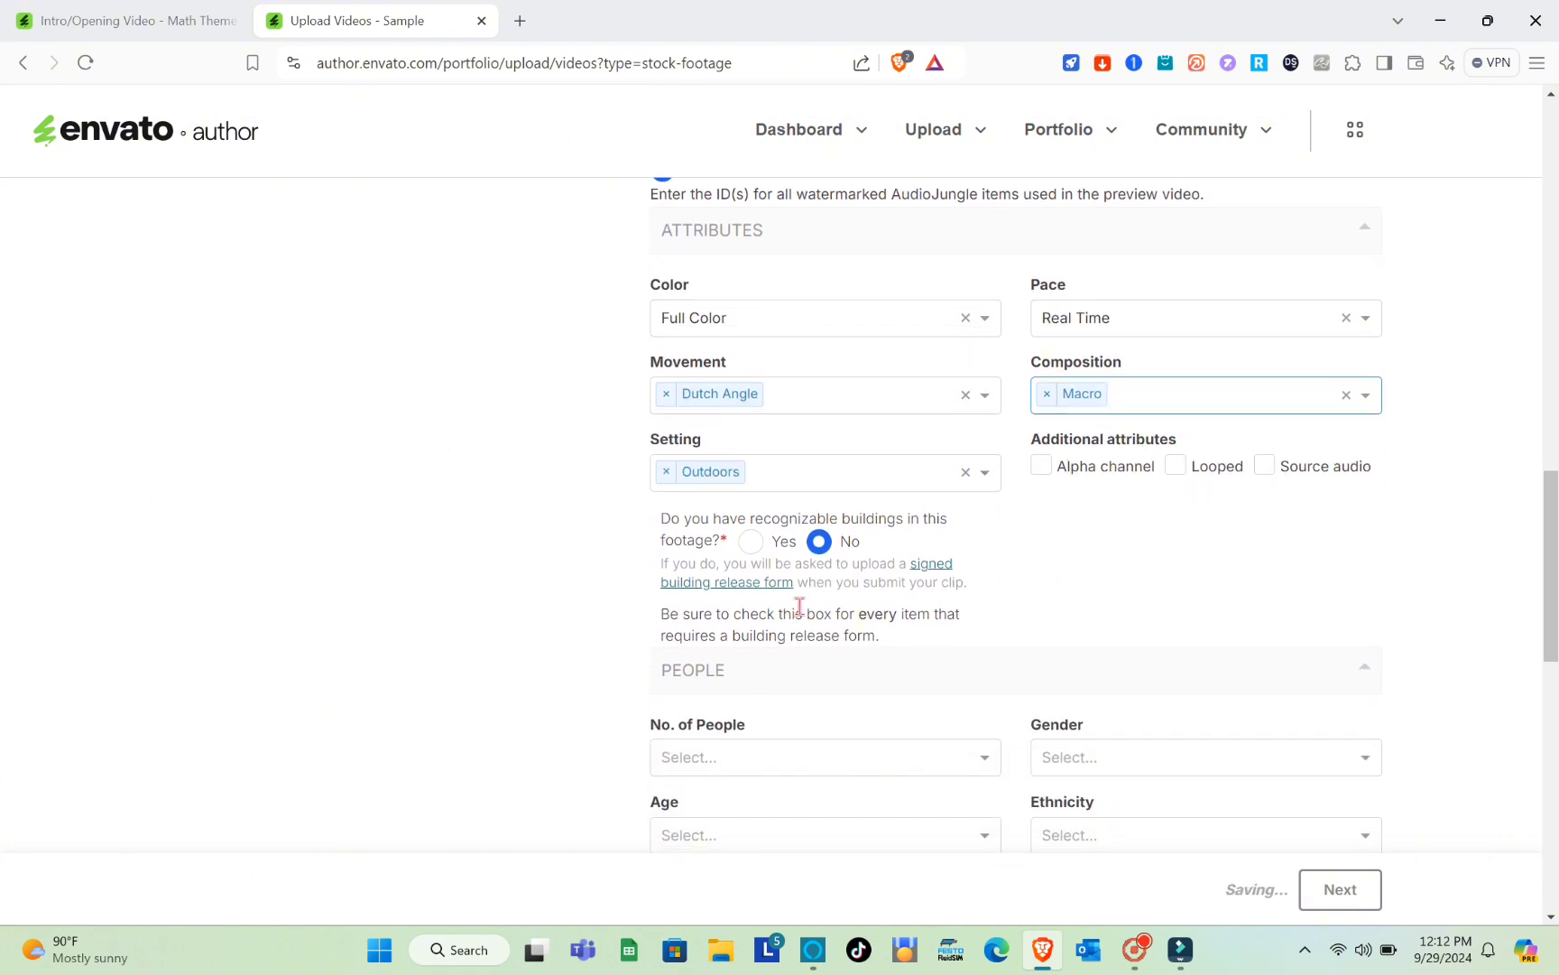
scroll(800, 605, down, 4)
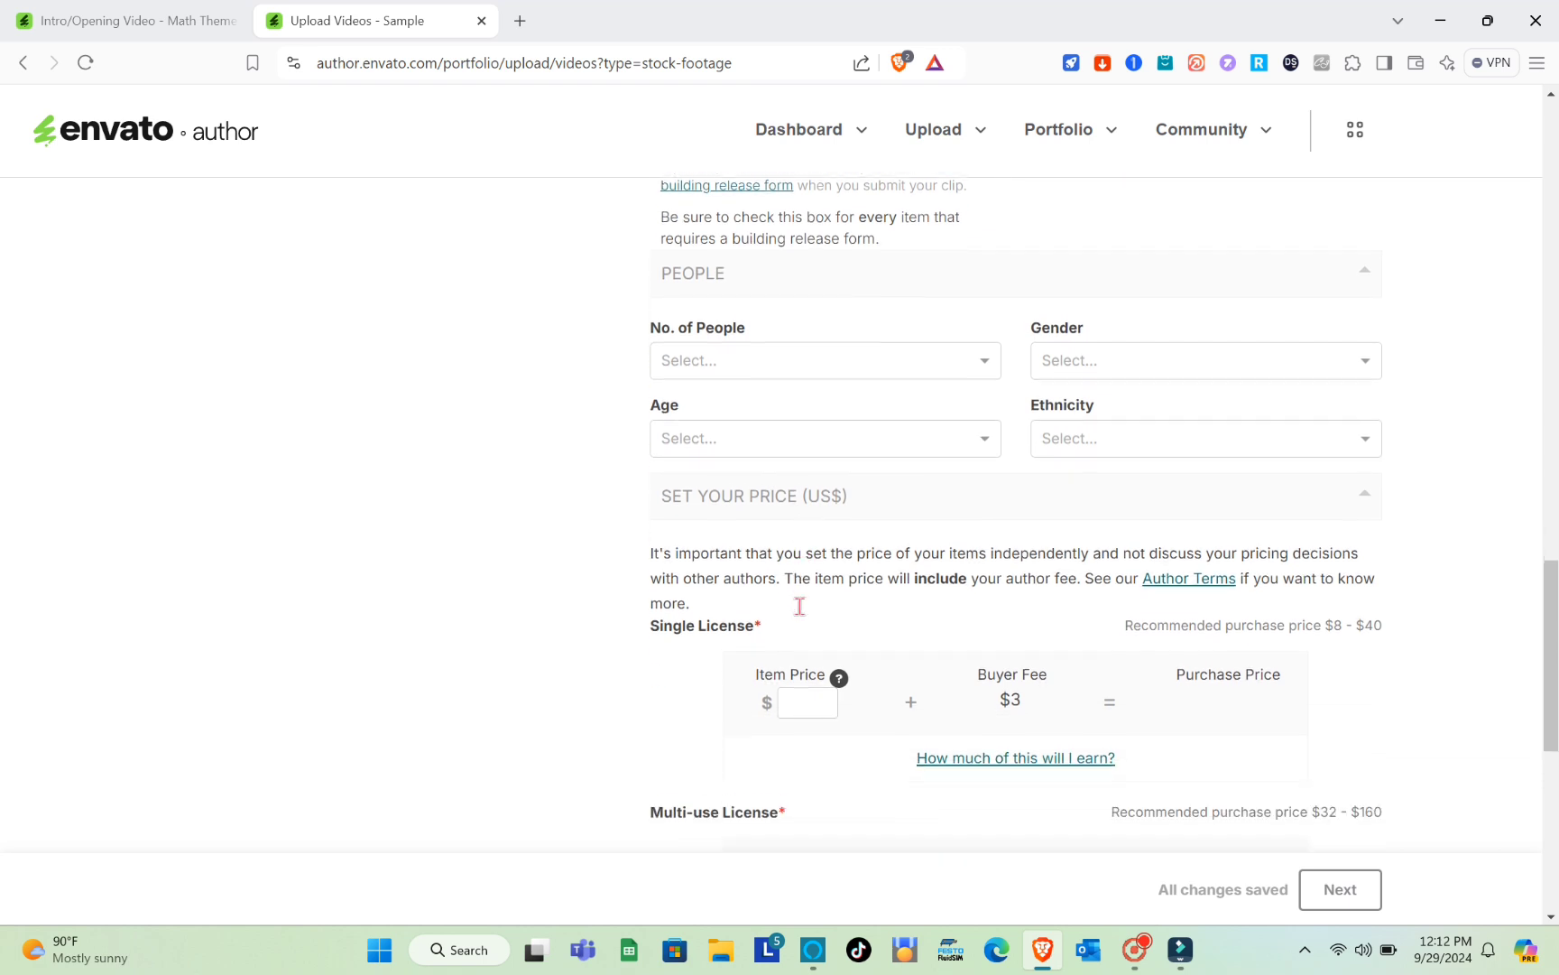
Fill in People as 2 people, Teenage, gender Other, East Asian, and No for recognizable
click(746, 334)
click(731, 434)
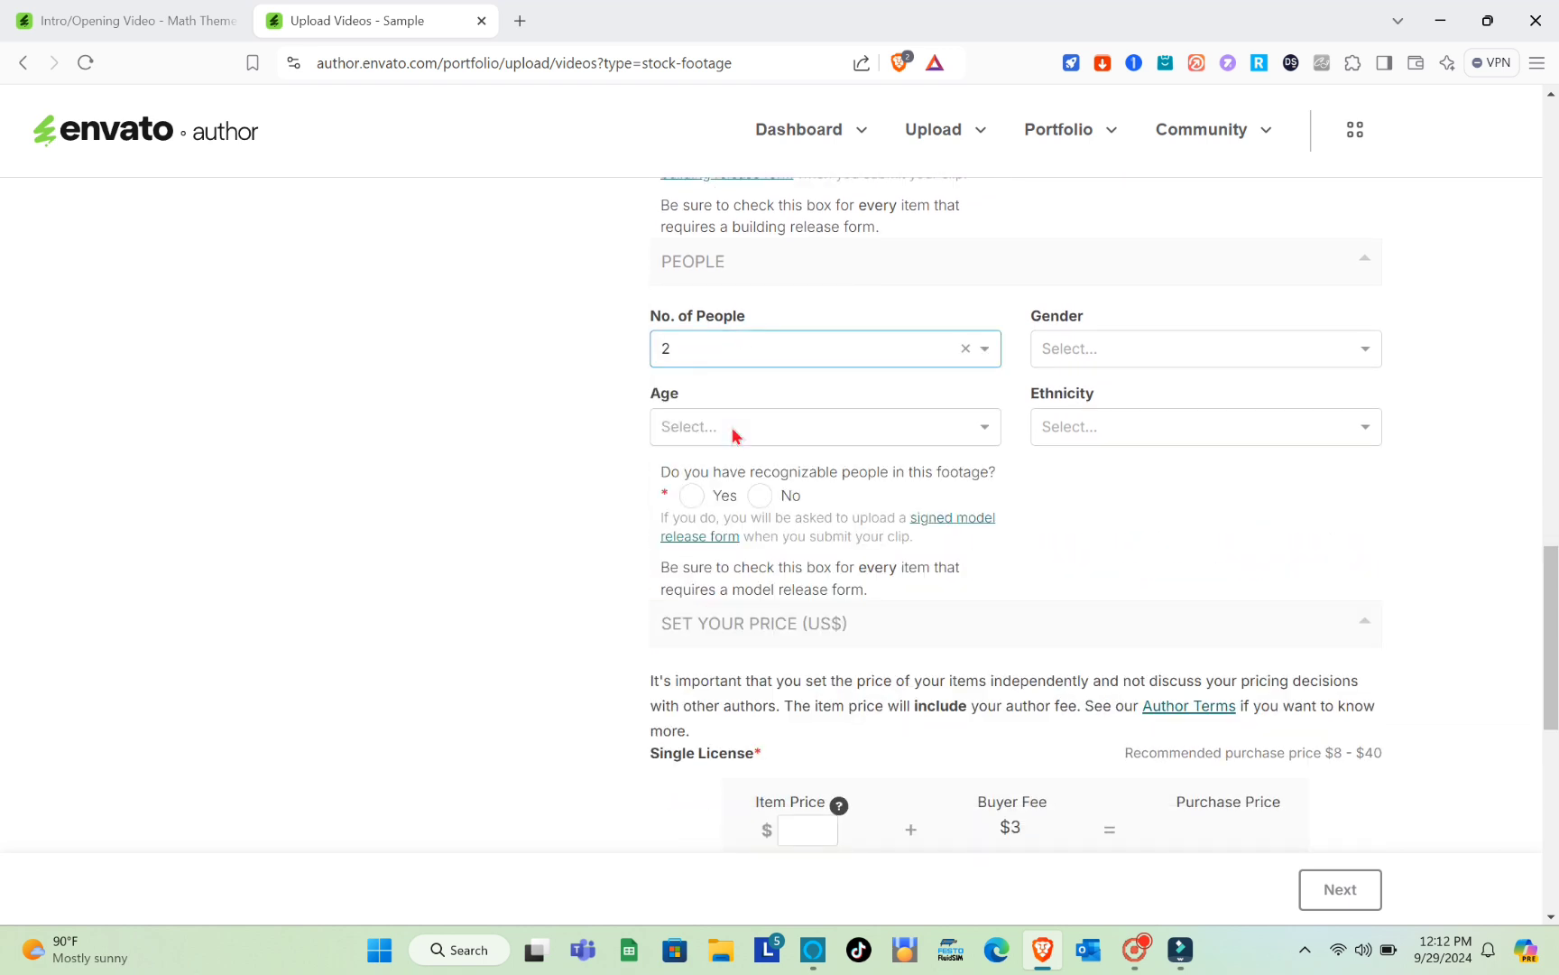
click(896, 442)
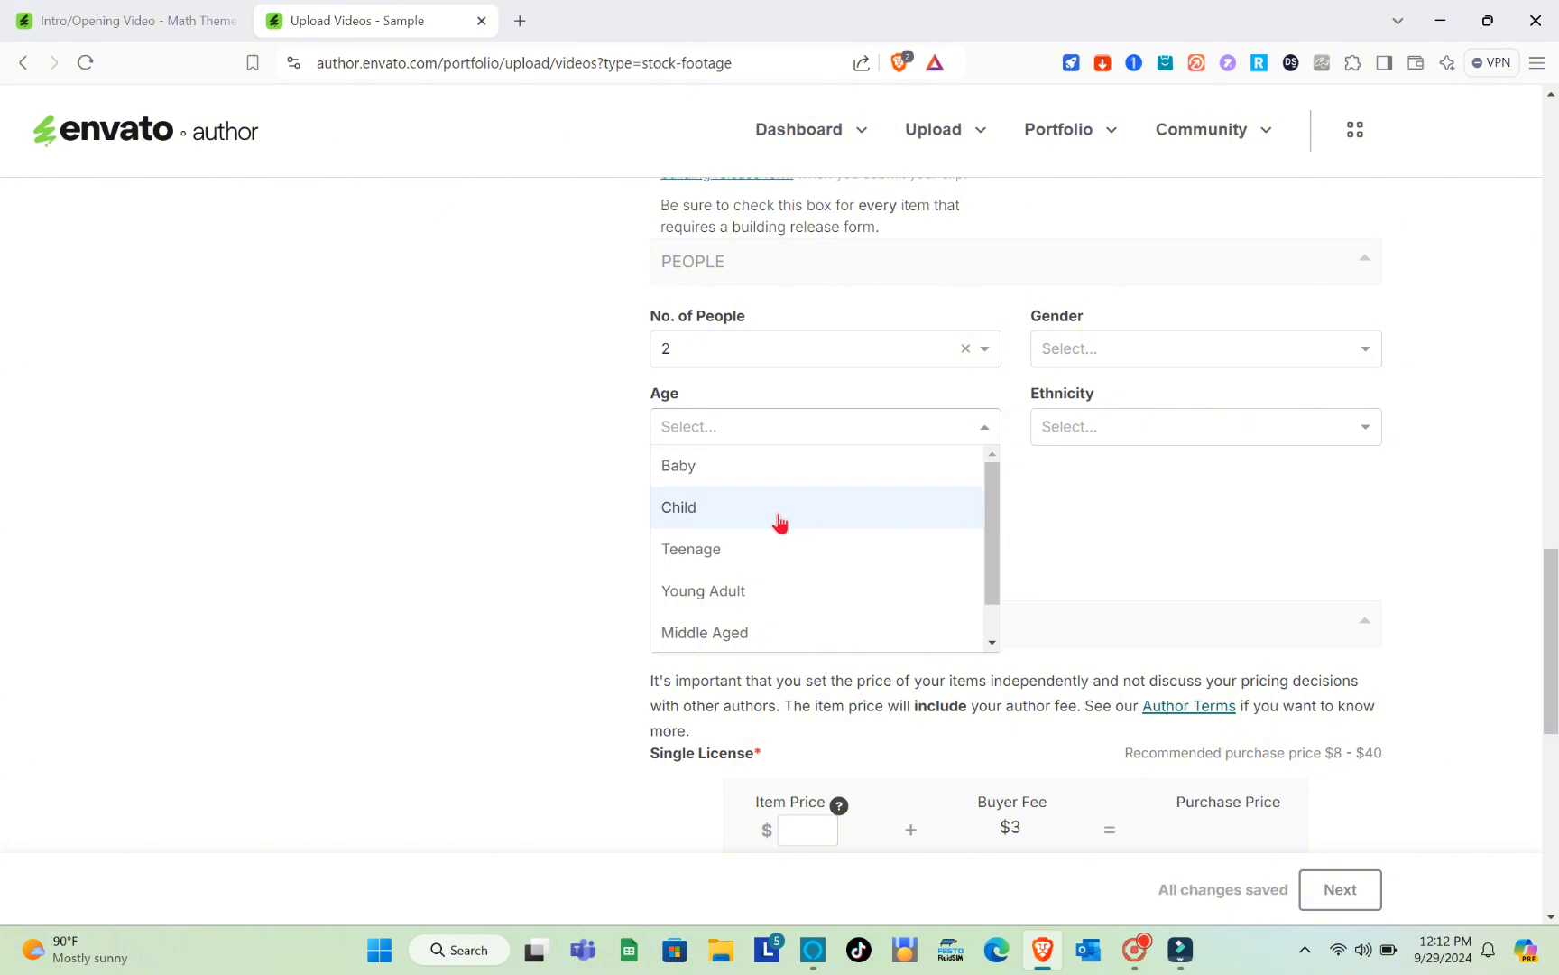
click(773, 547)
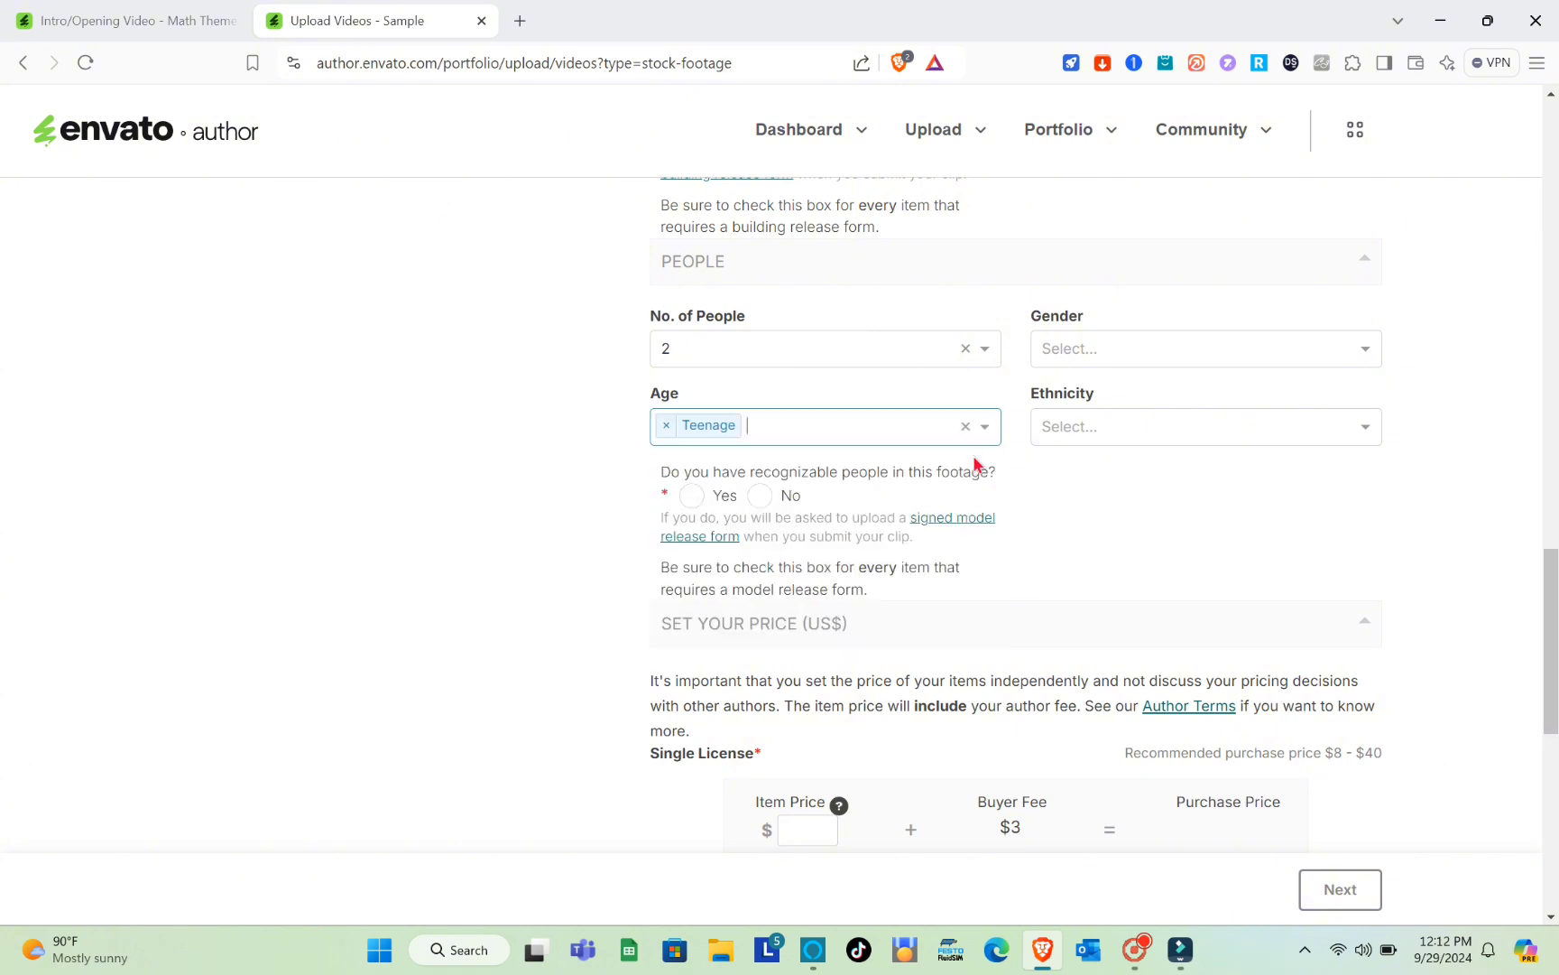
click(1151, 343)
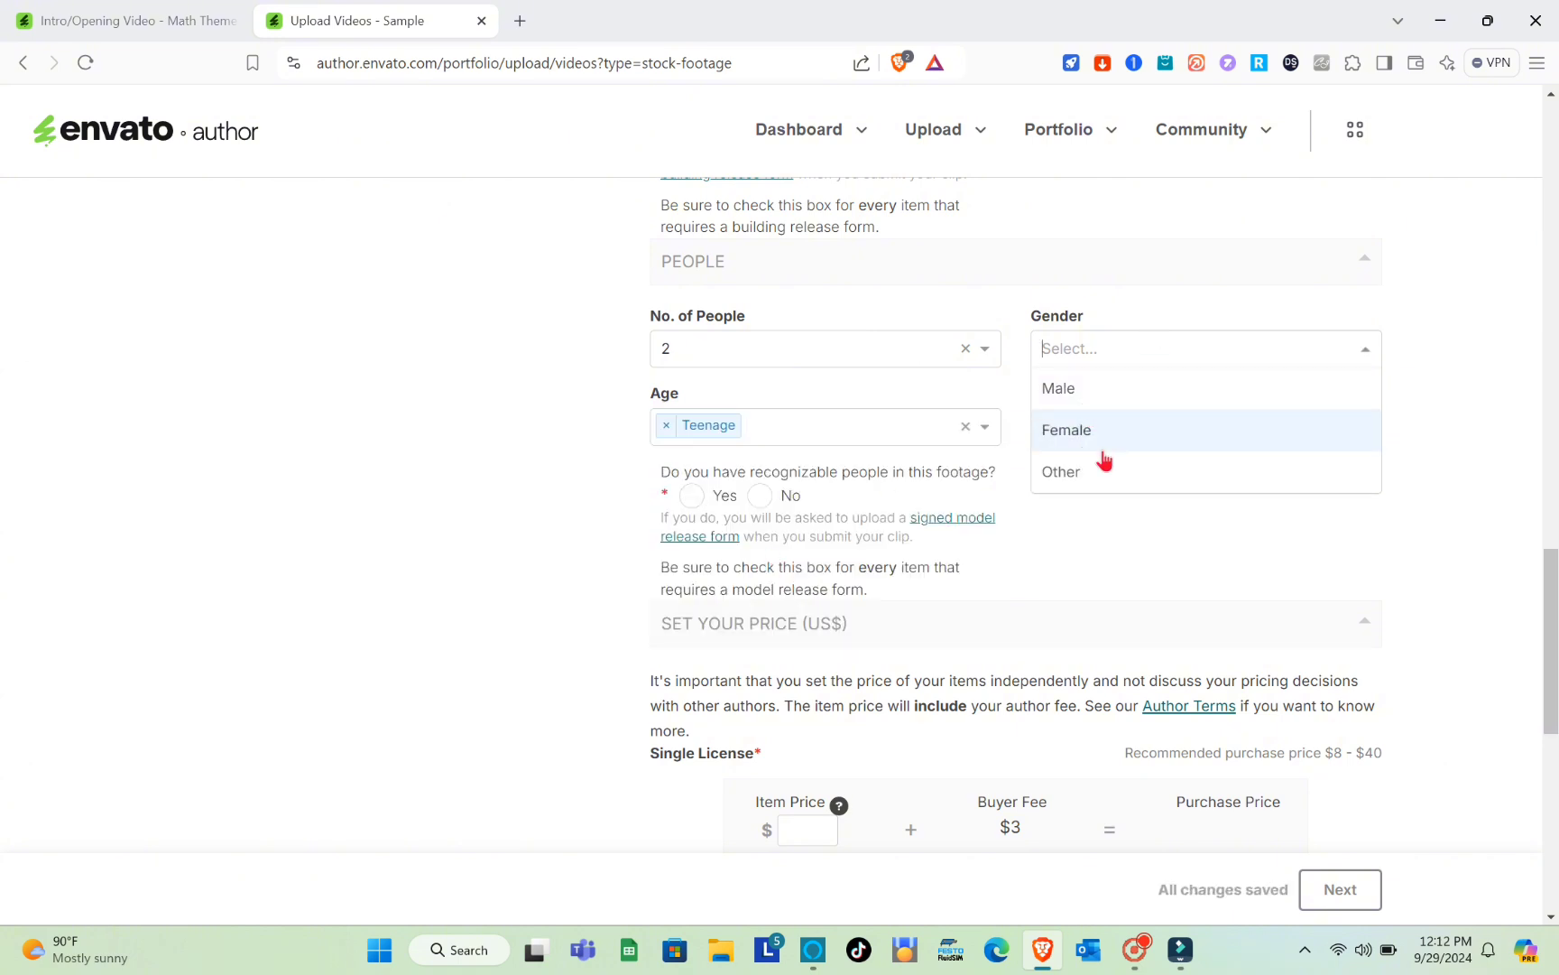
click(1106, 470)
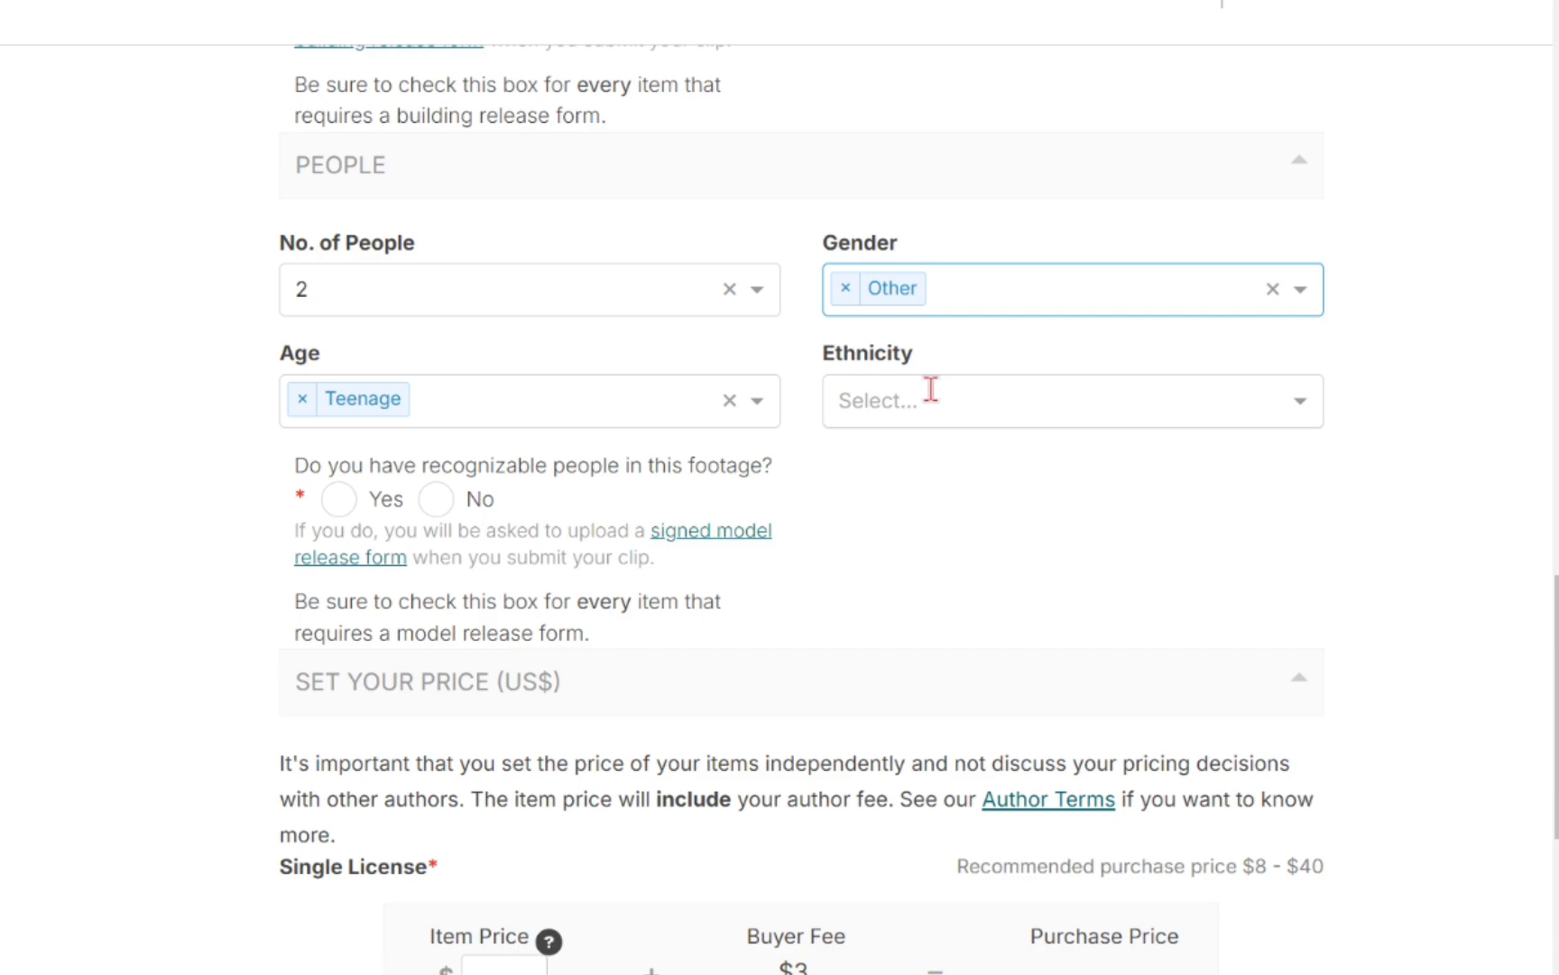
click(932, 389)
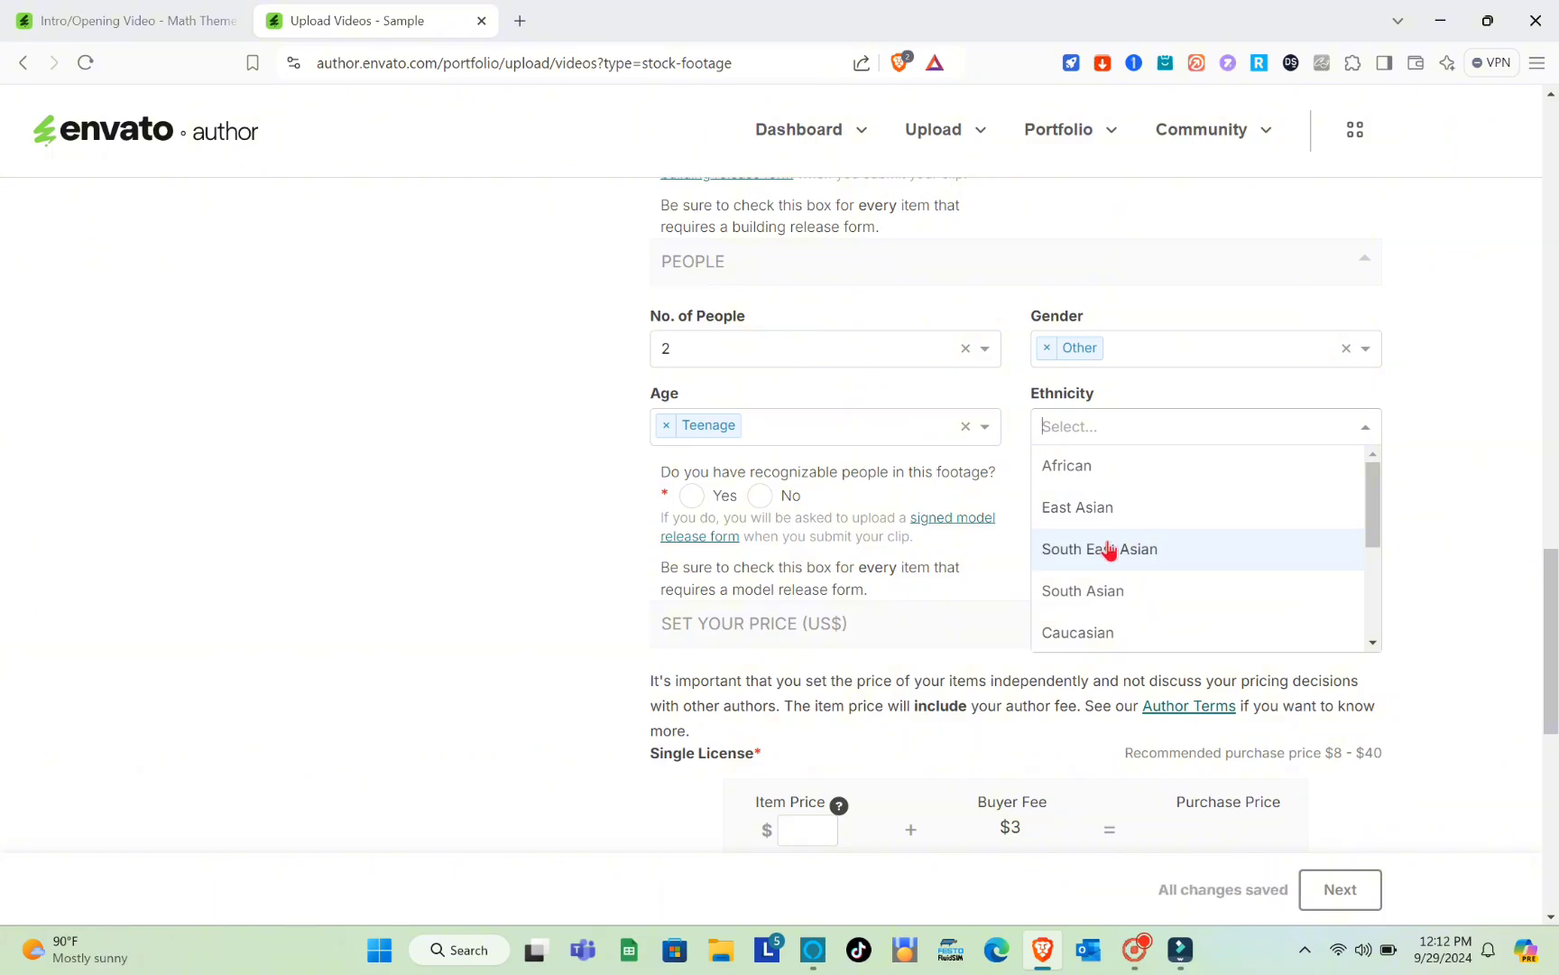
click(1101, 510)
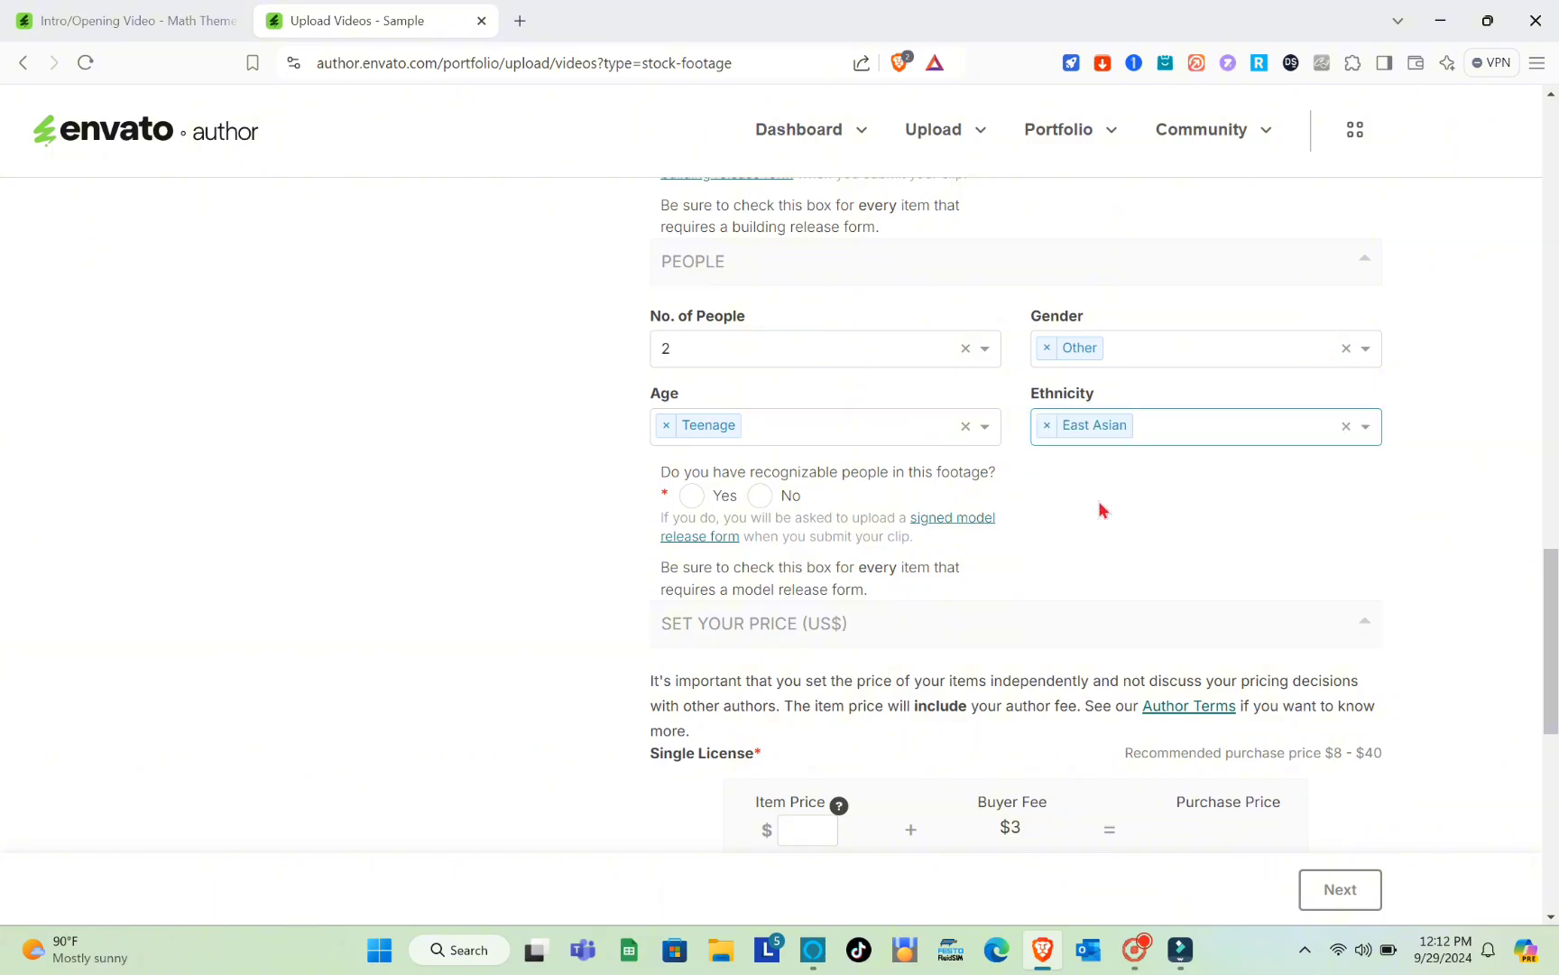
click(760, 495)
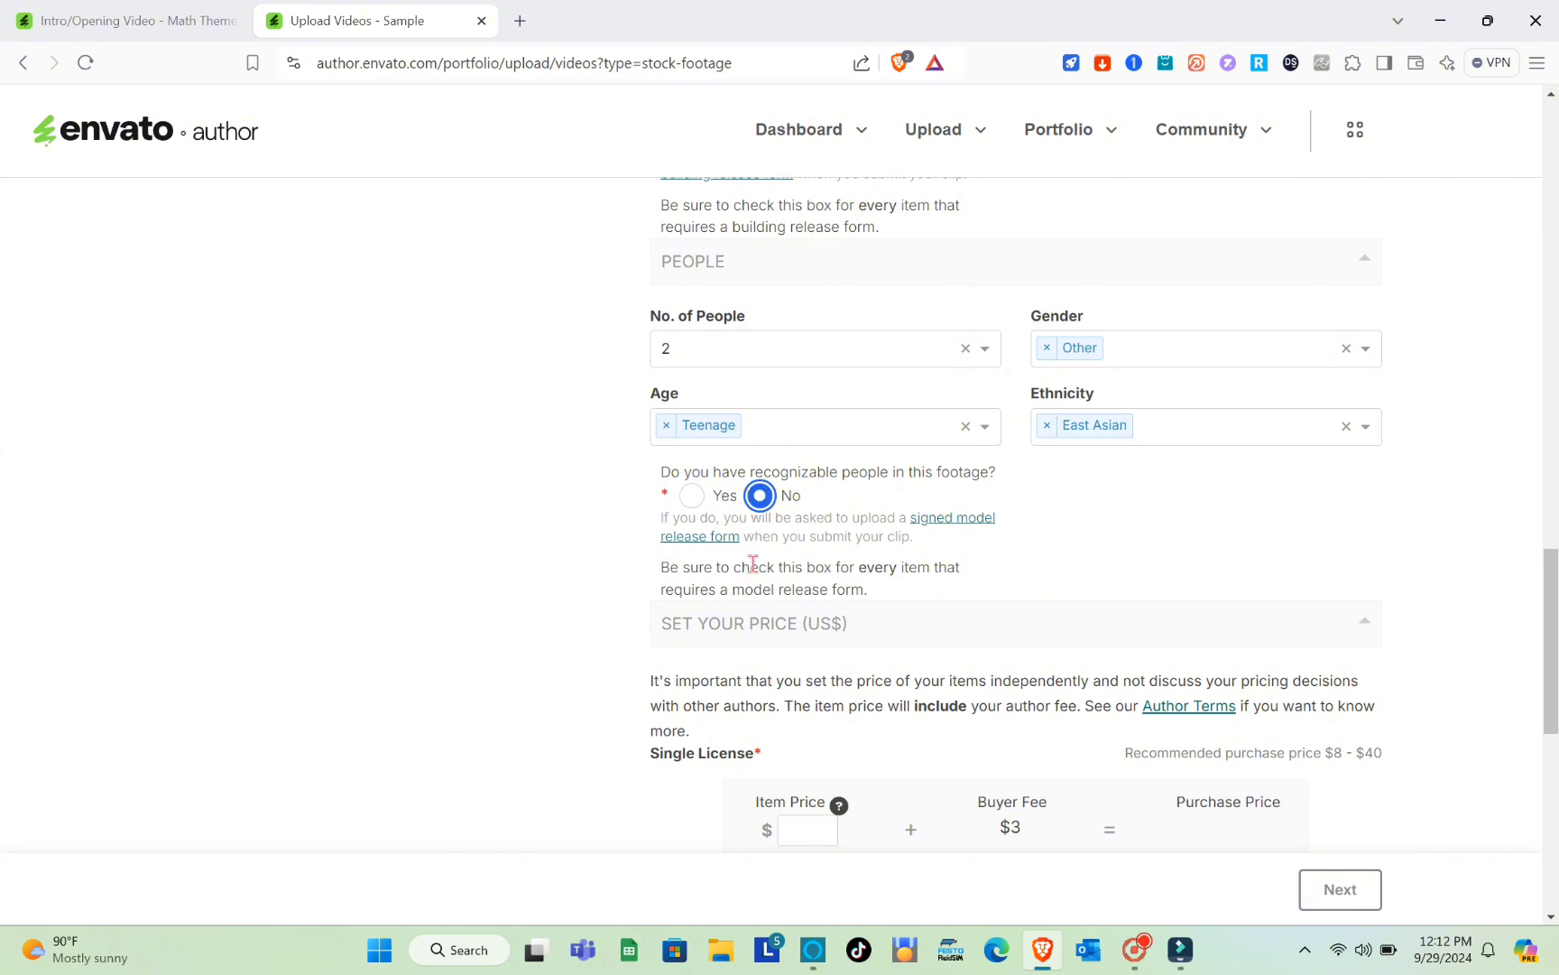
scroll(752, 563, down, 1)
scroll(753, 563, down, 1)
Enter 10 as the Single License item price, replacing the mistaken 50
scroll(753, 573, down, 2)
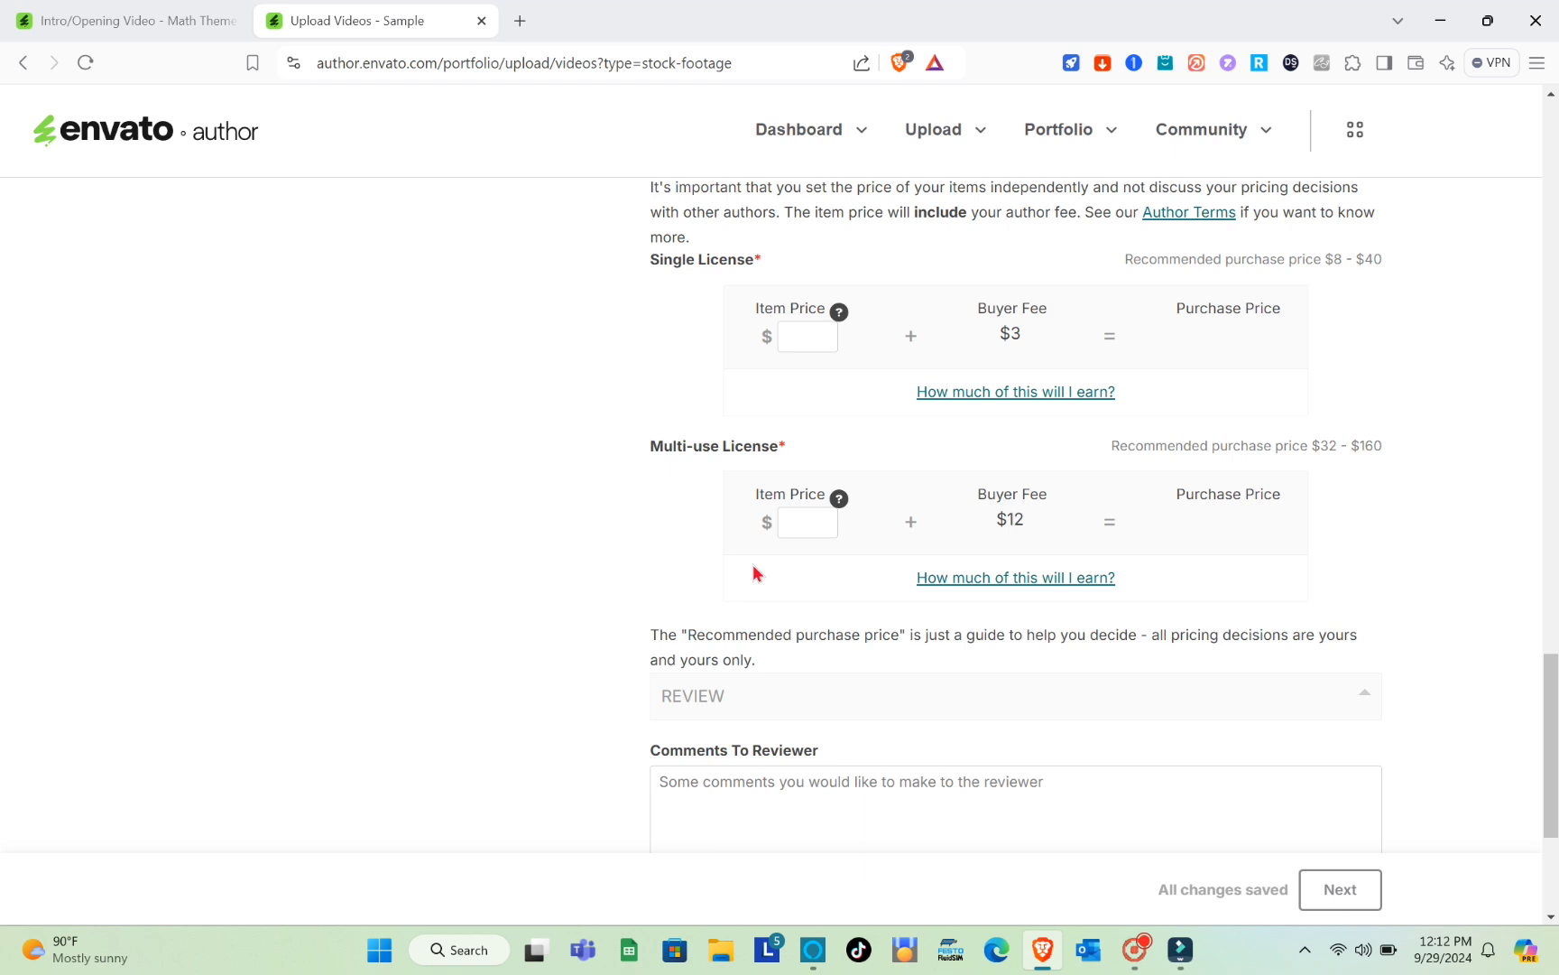
click(800, 338)
text(50)
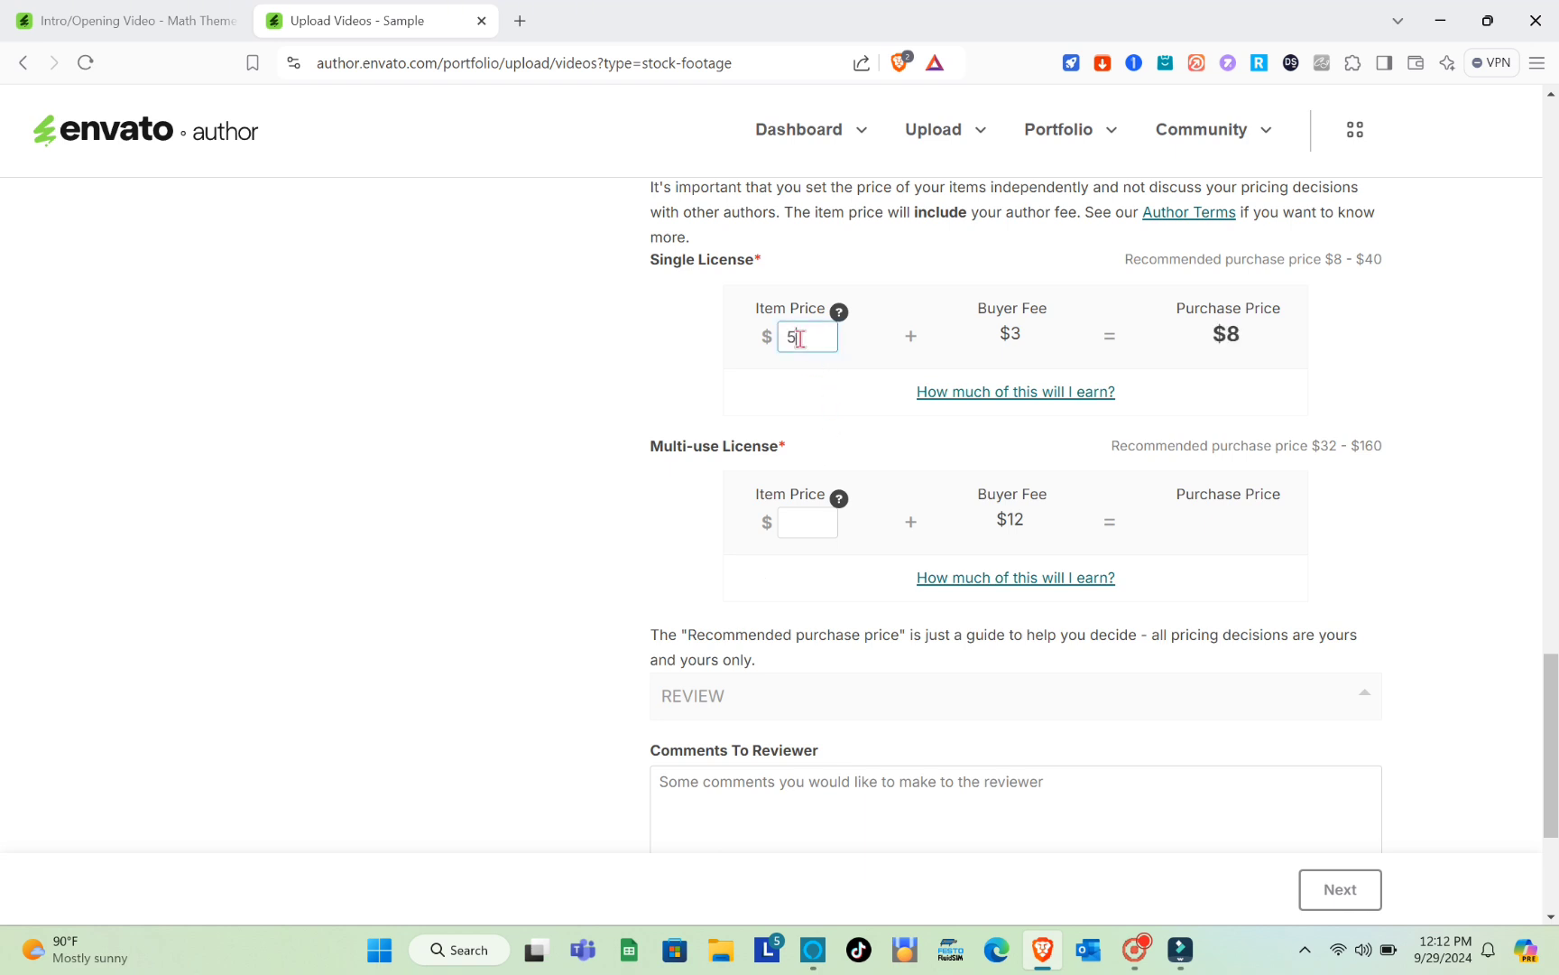
key(BackSpace)
key(BackSpace)
text(10)
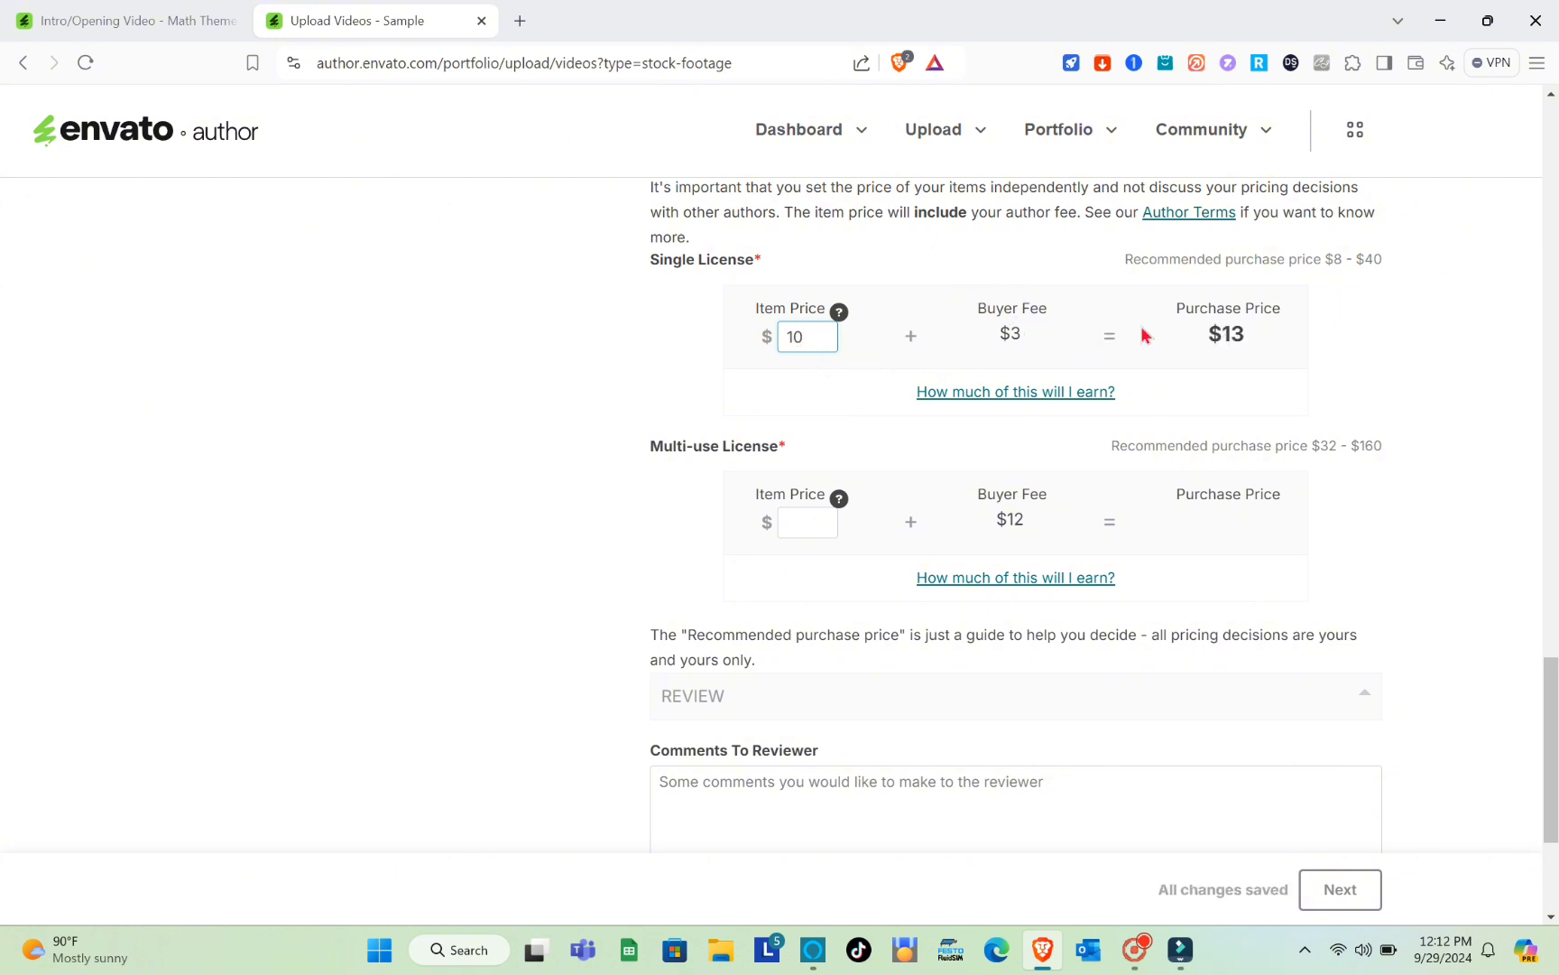
scroll(1004, 399, down, 1)
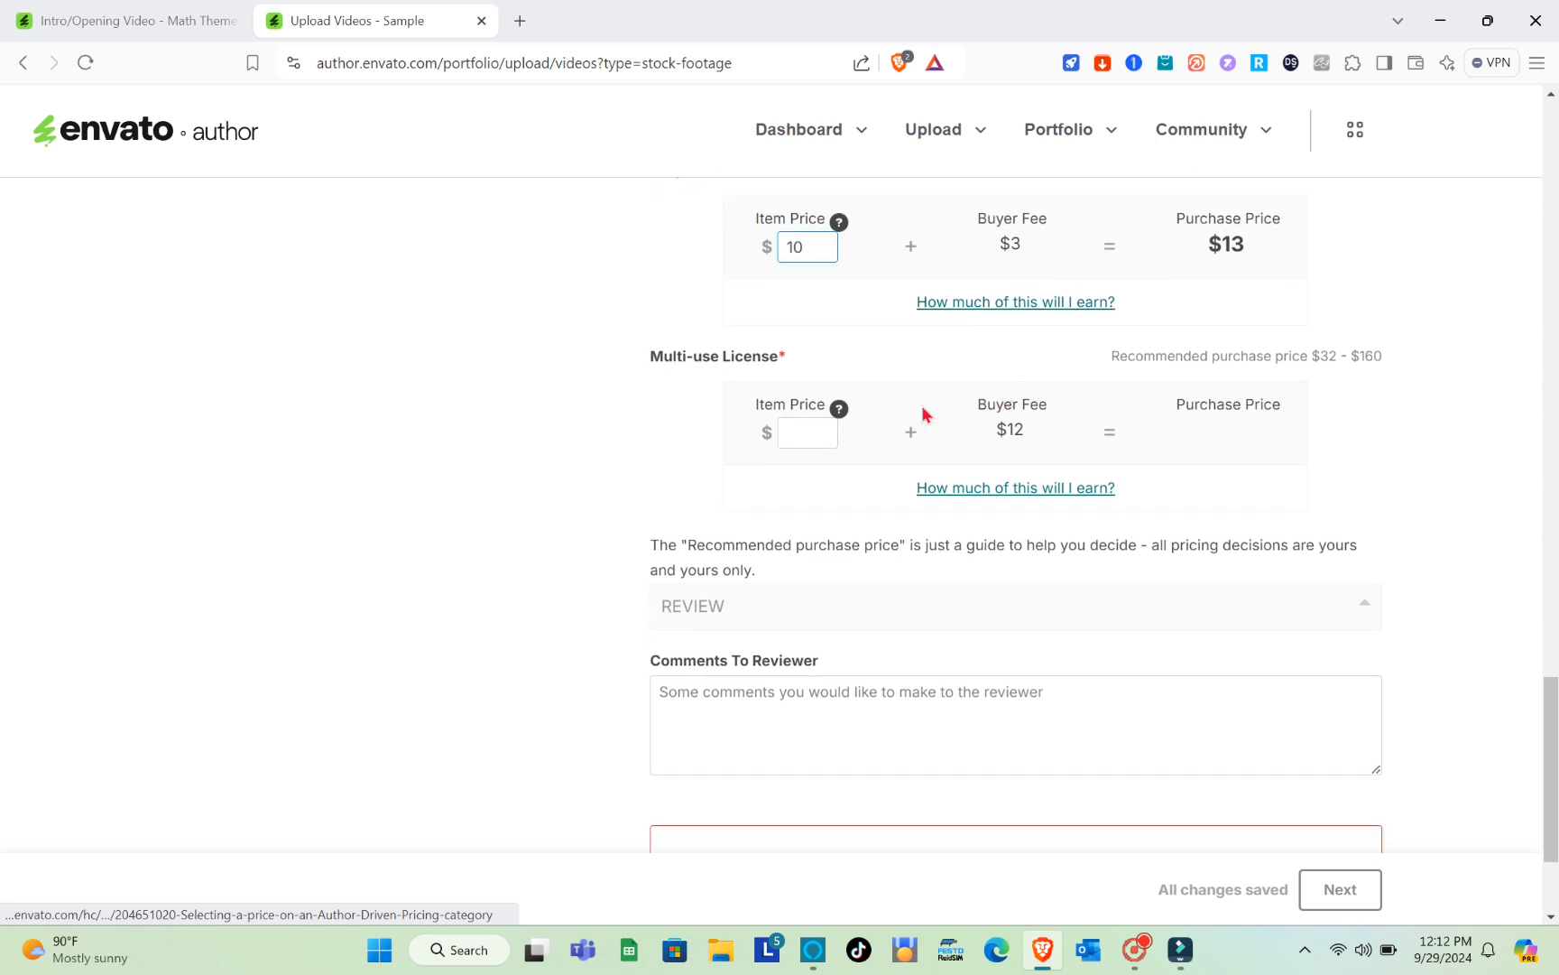
Enter 11 as the Multi-use item price and save the upload form
click(817, 434)
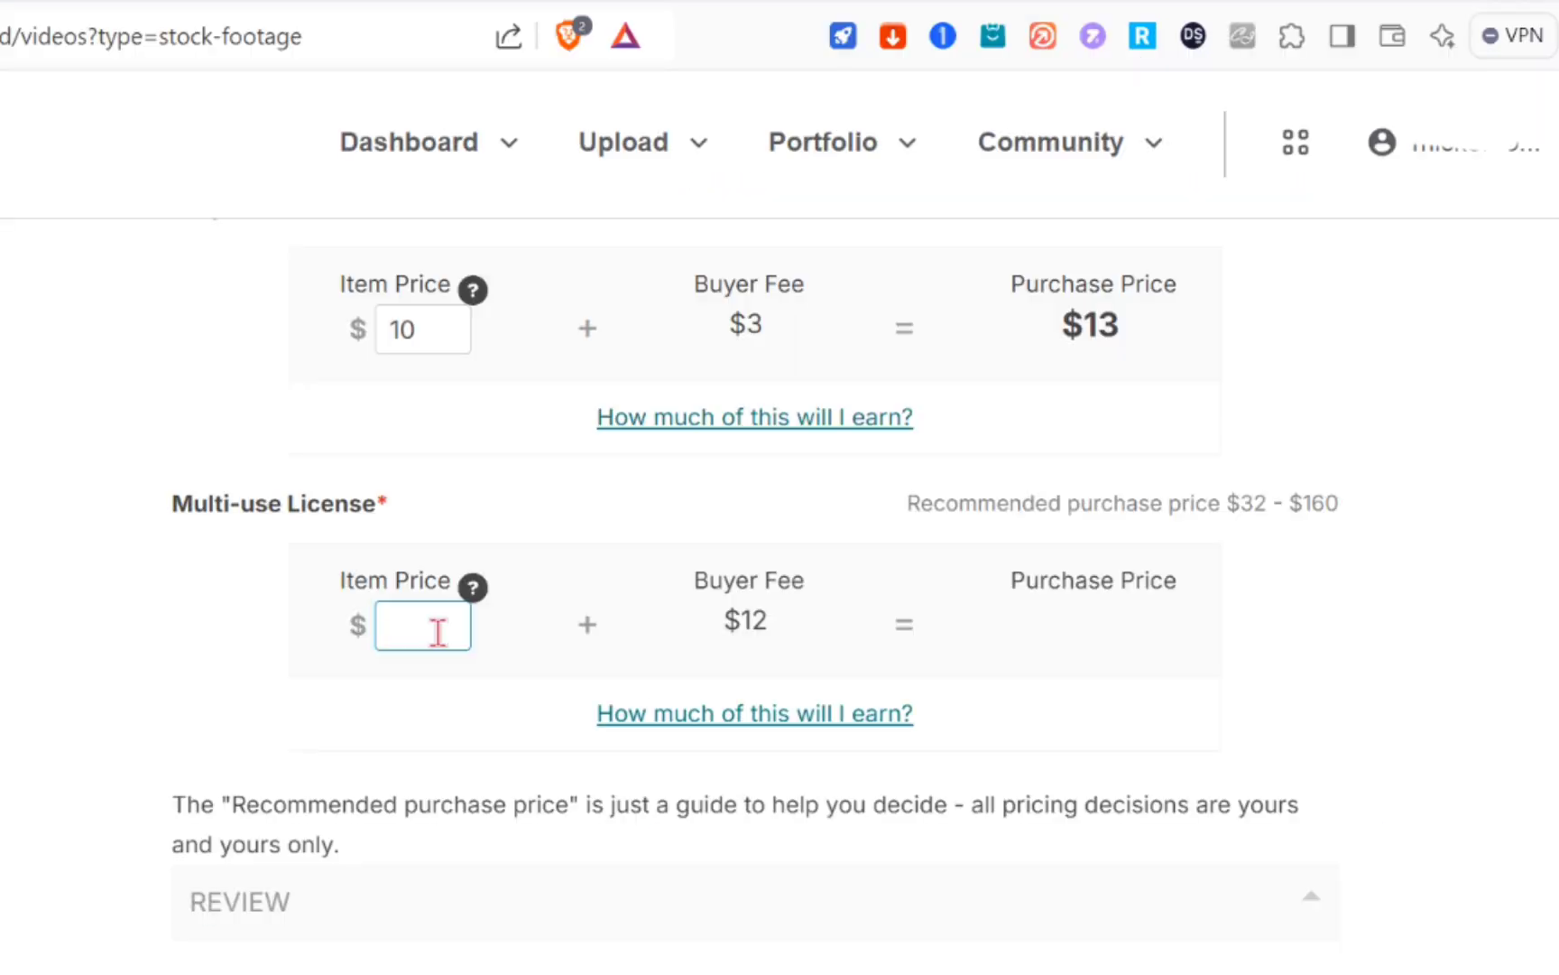
text(11)
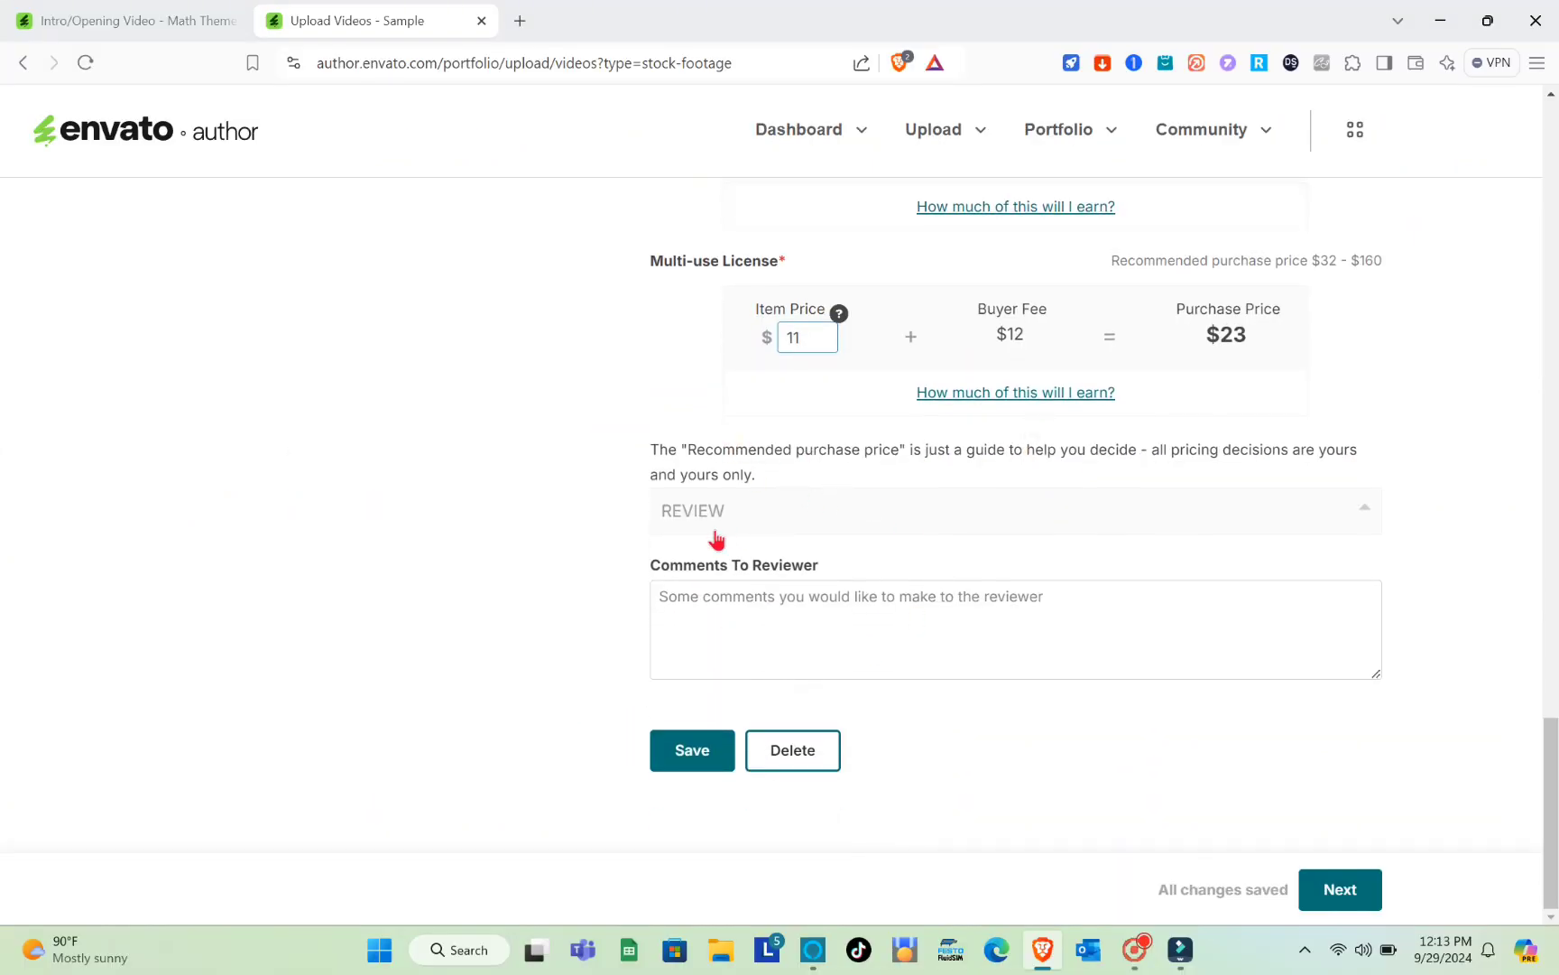
click(767, 613)
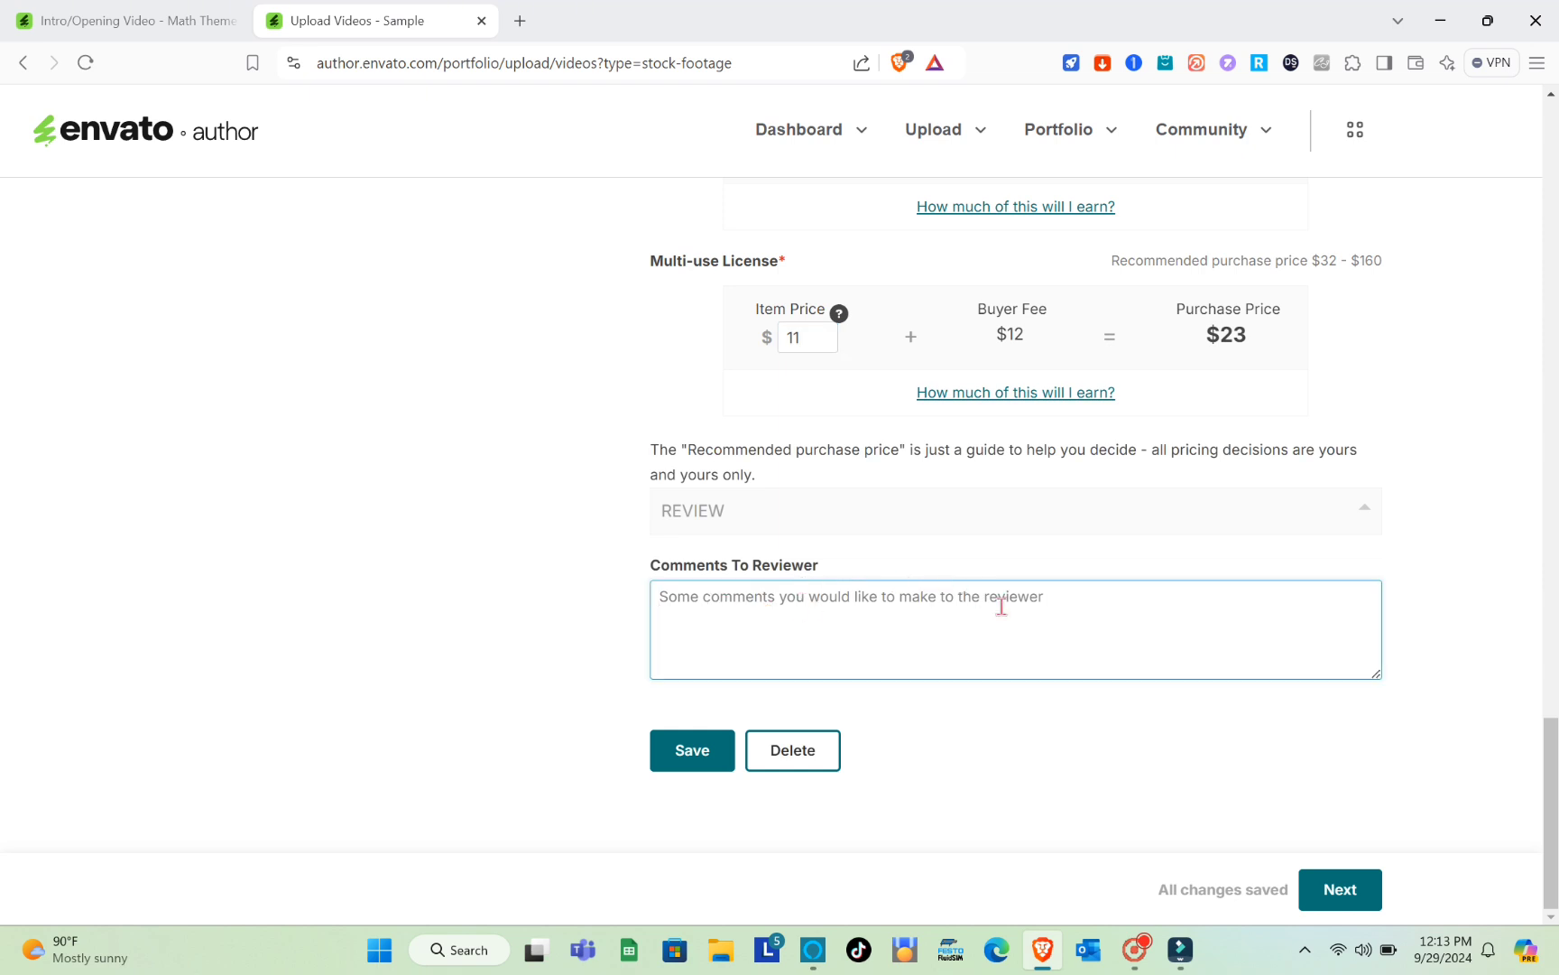
click(679, 754)
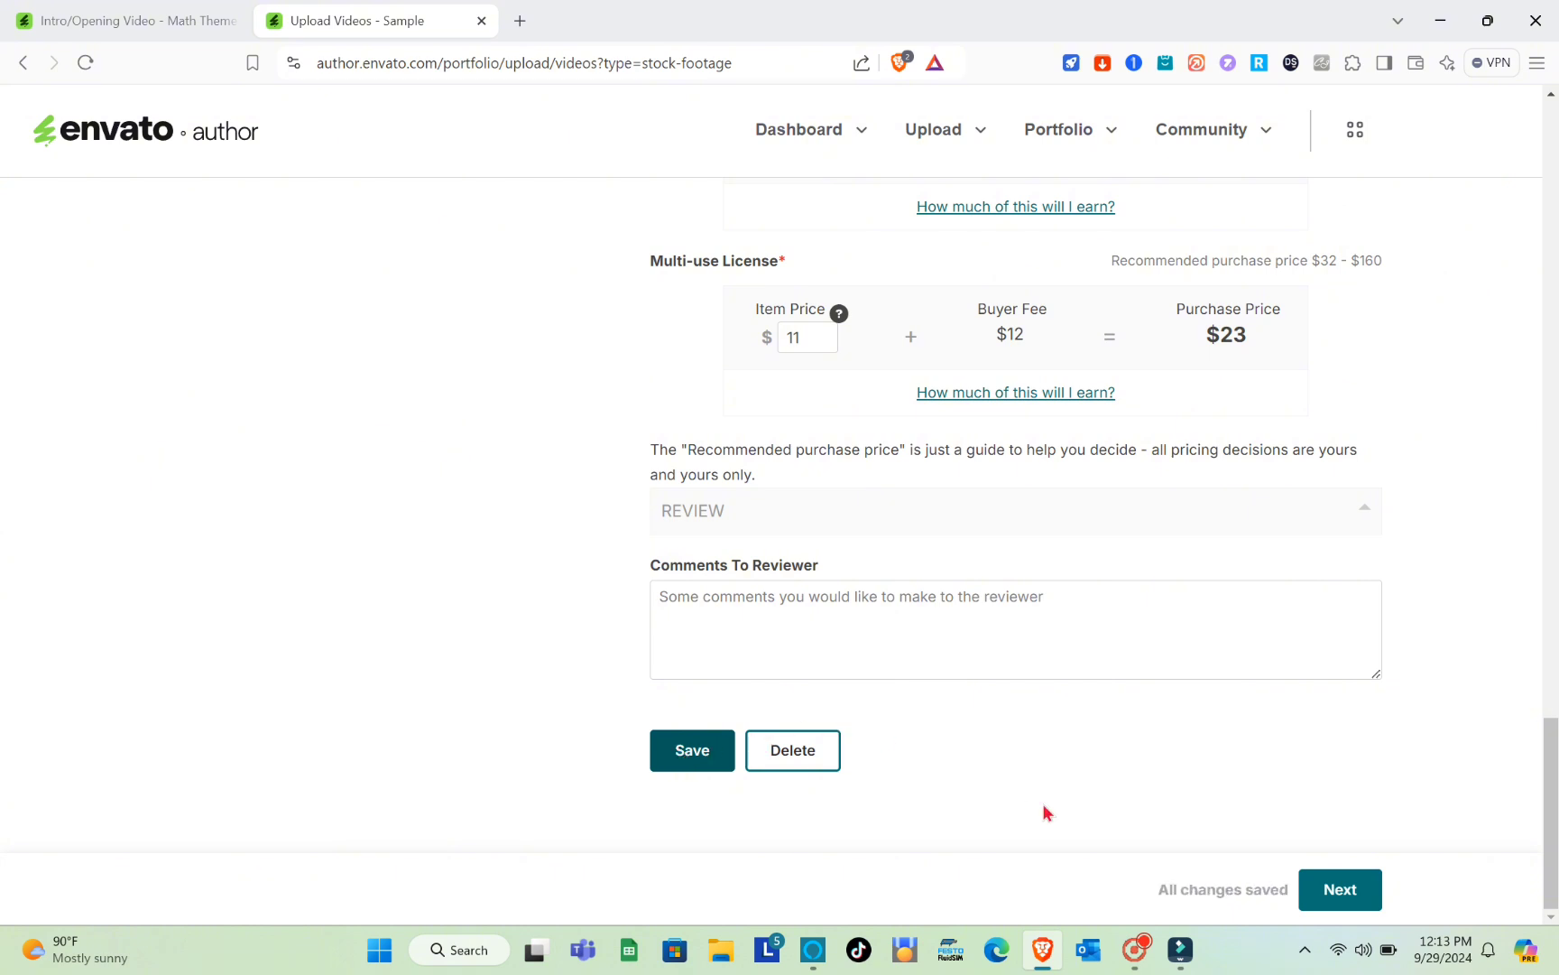
Tick the licensing declaration on the submission page and submit the Sample clip for review
click(1322, 880)
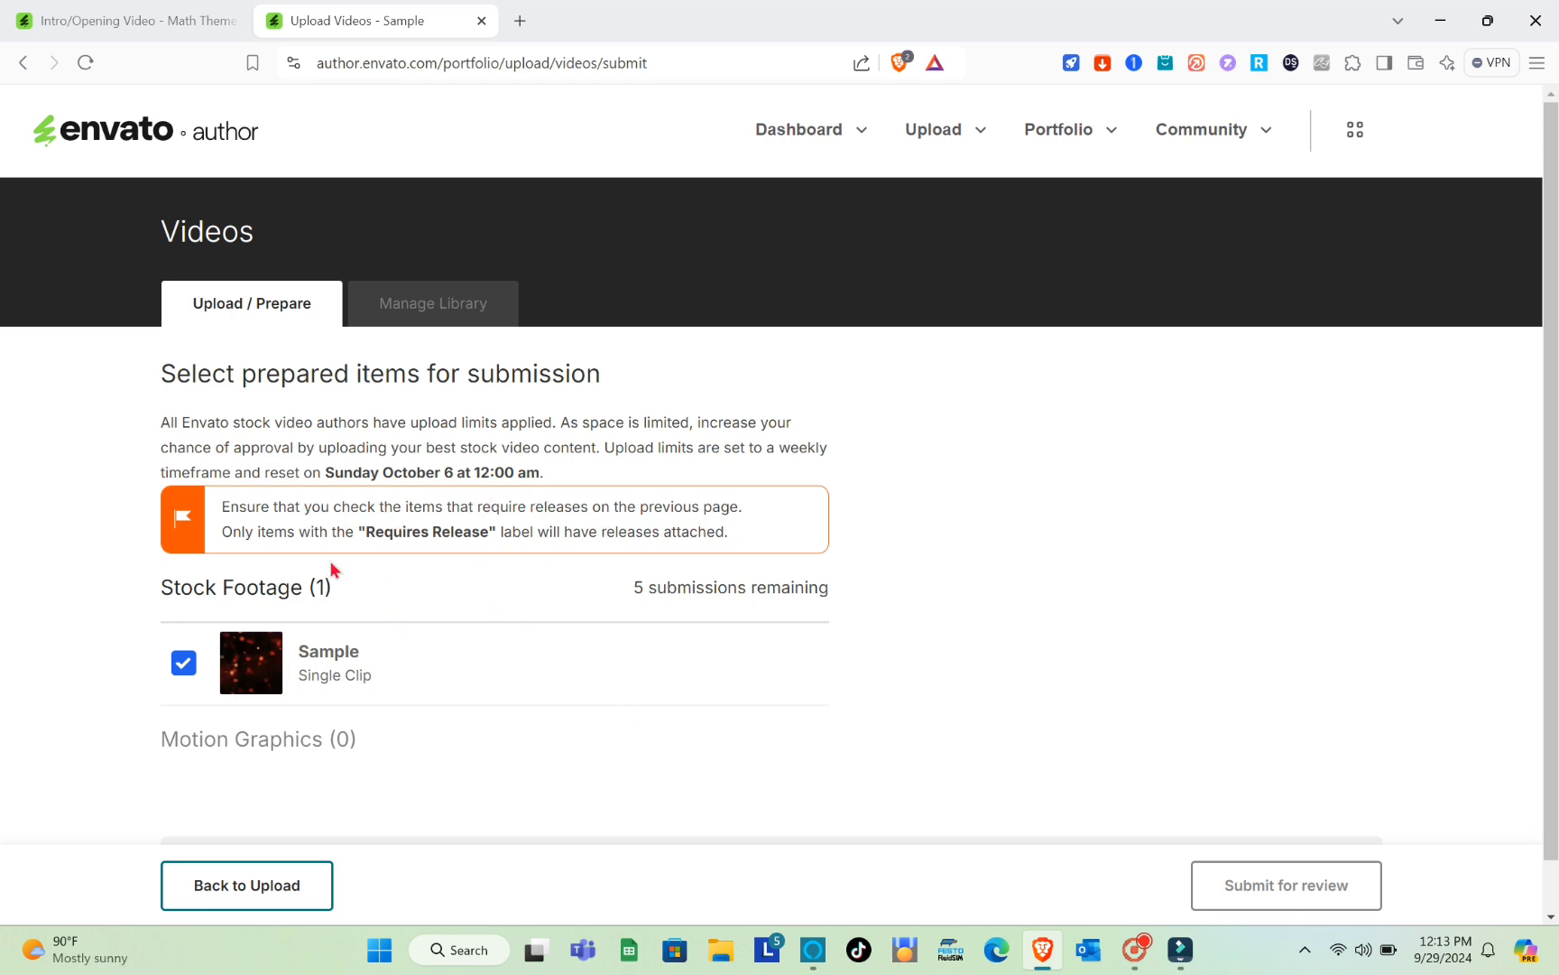
scroll(447, 555, down, 1)
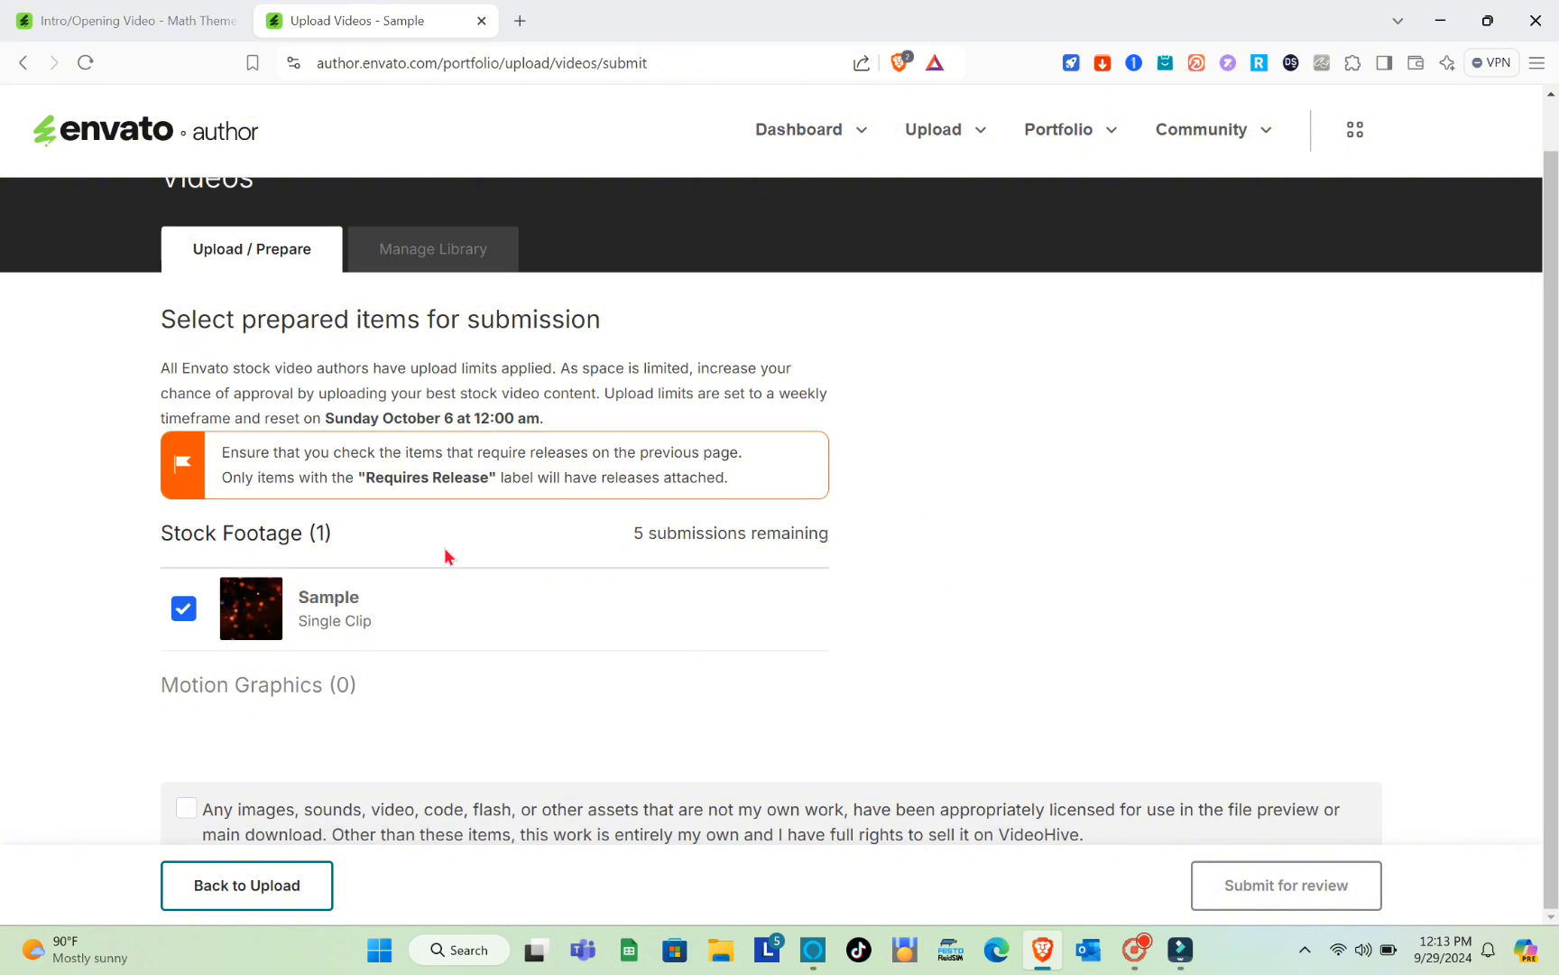
click(187, 811)
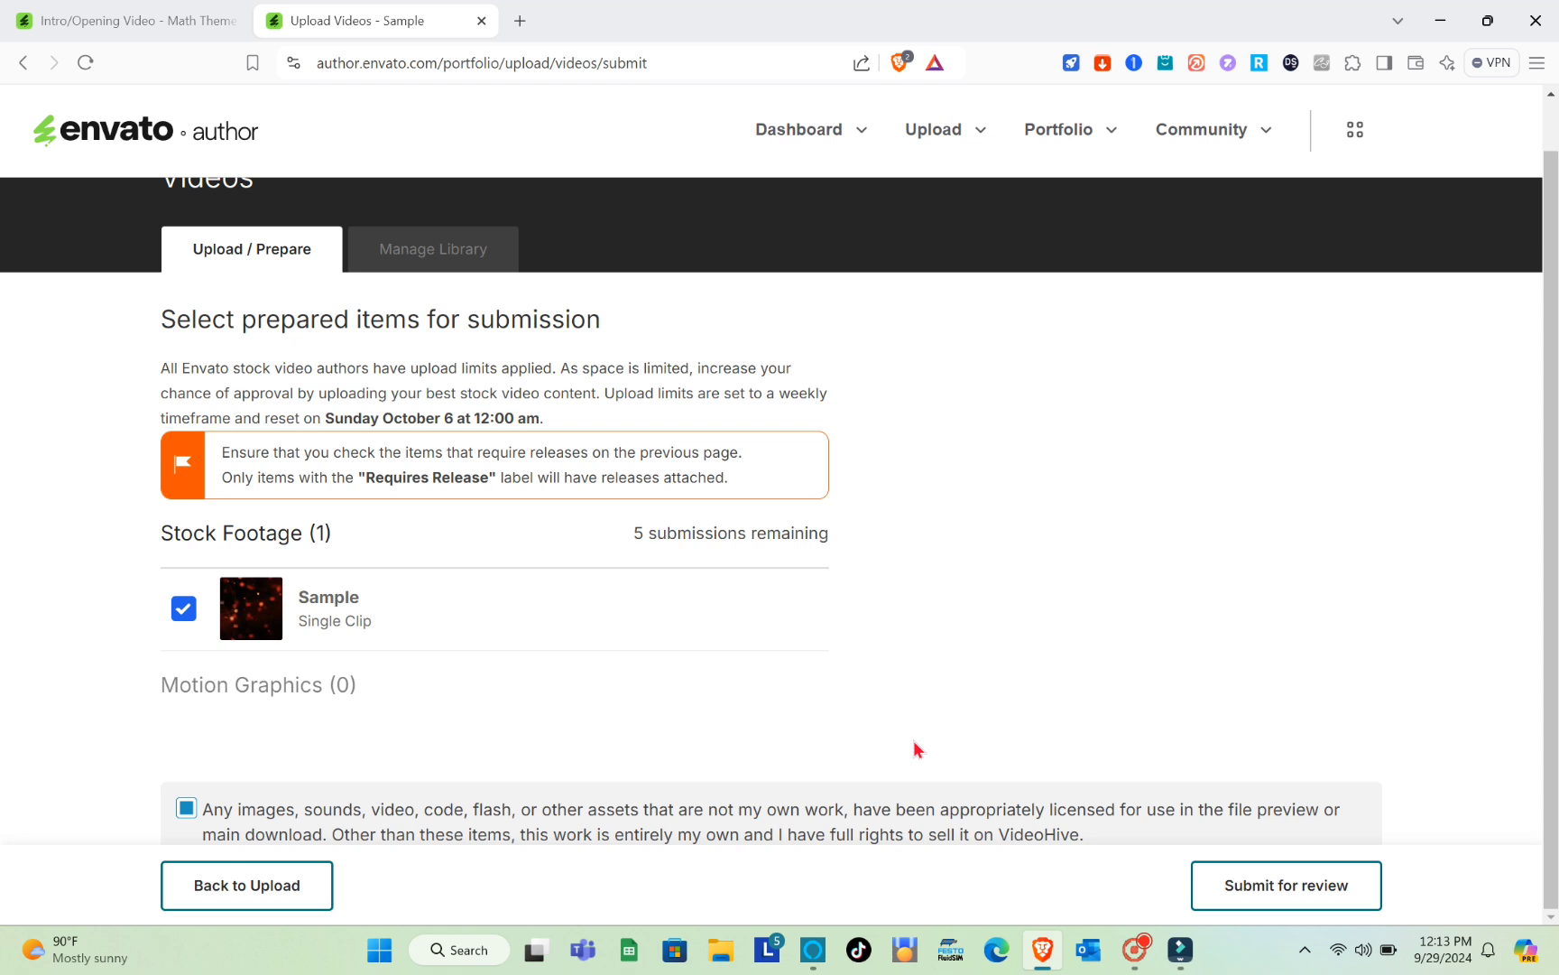
click(1286, 881)
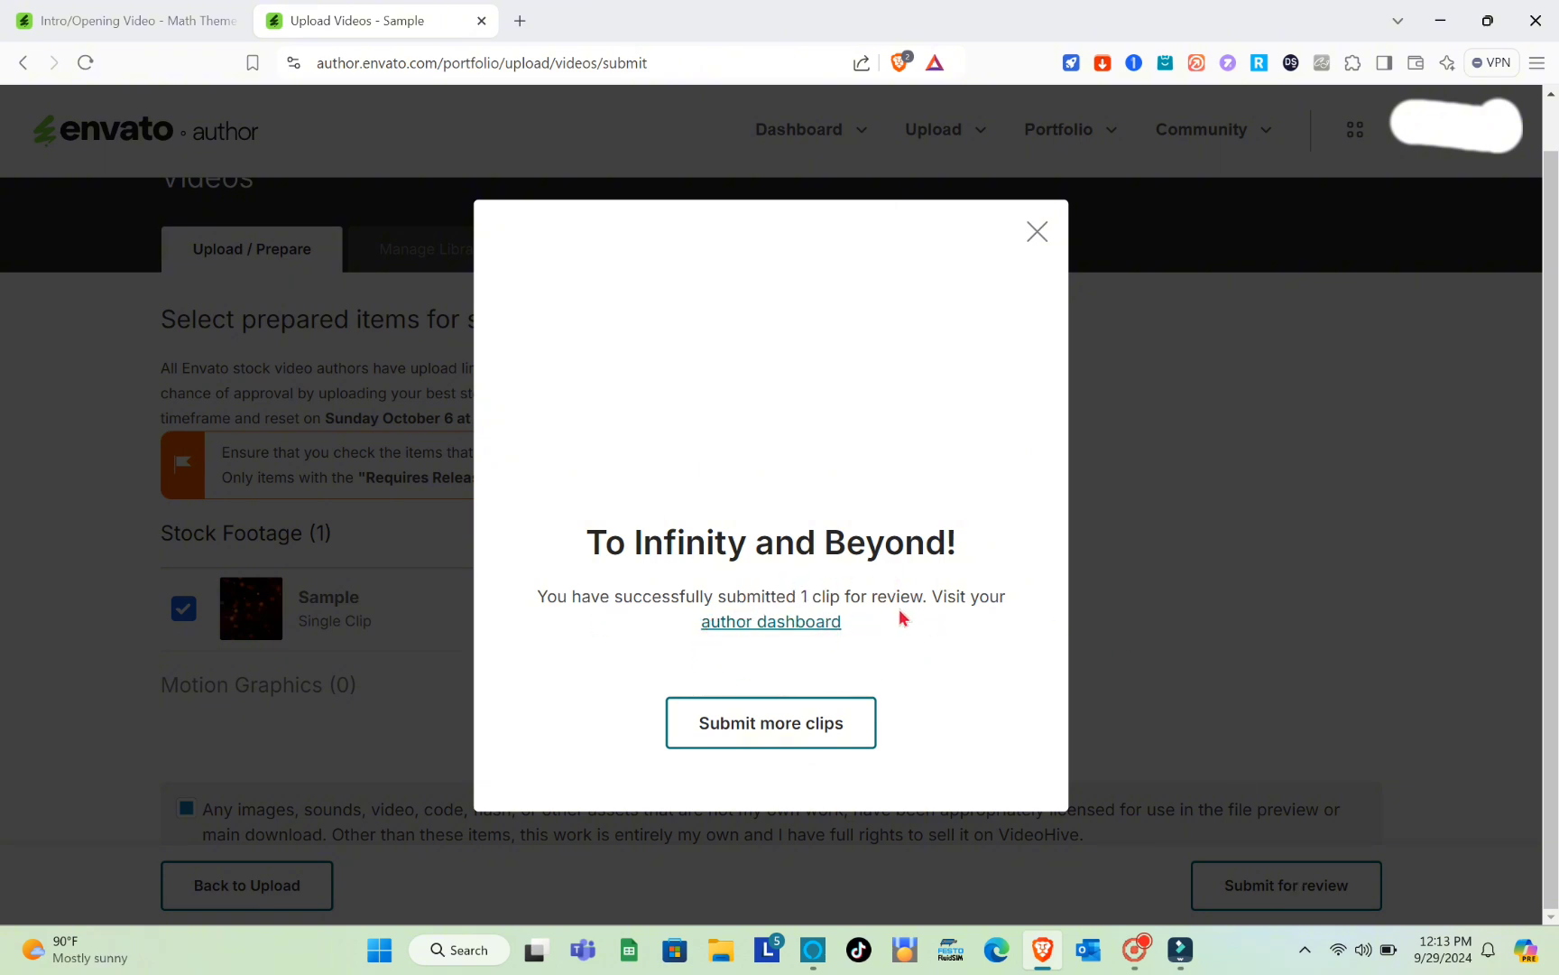
Go to the VideoHive author dashboard from the success dialog and scroll down it
click(794, 630)
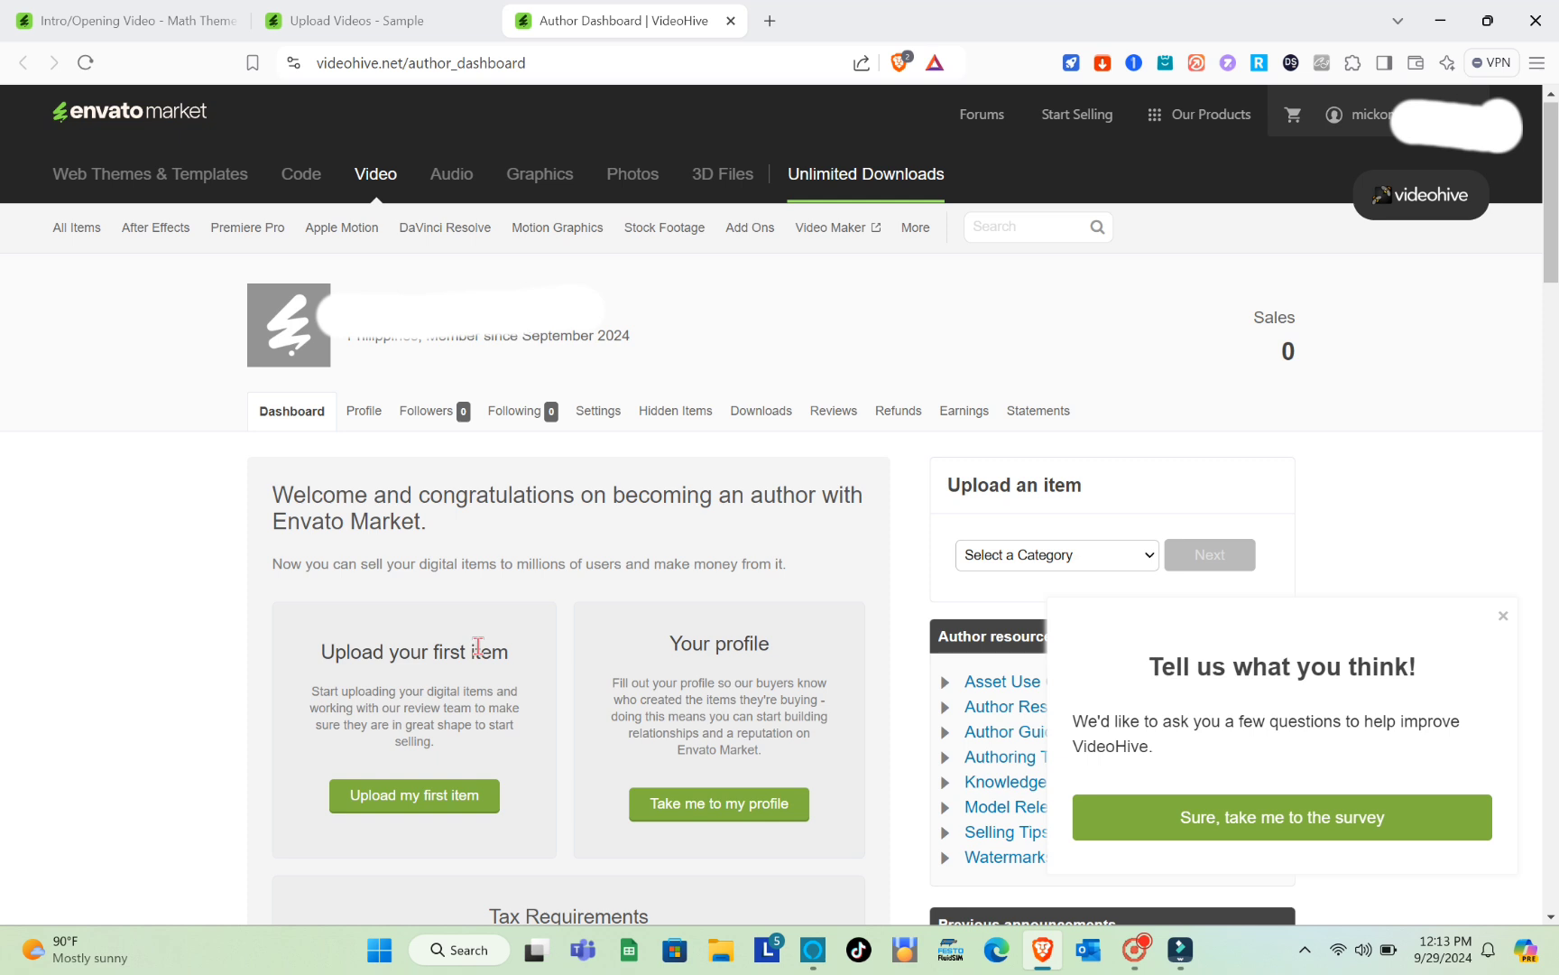
scroll(478, 649, down, 2)
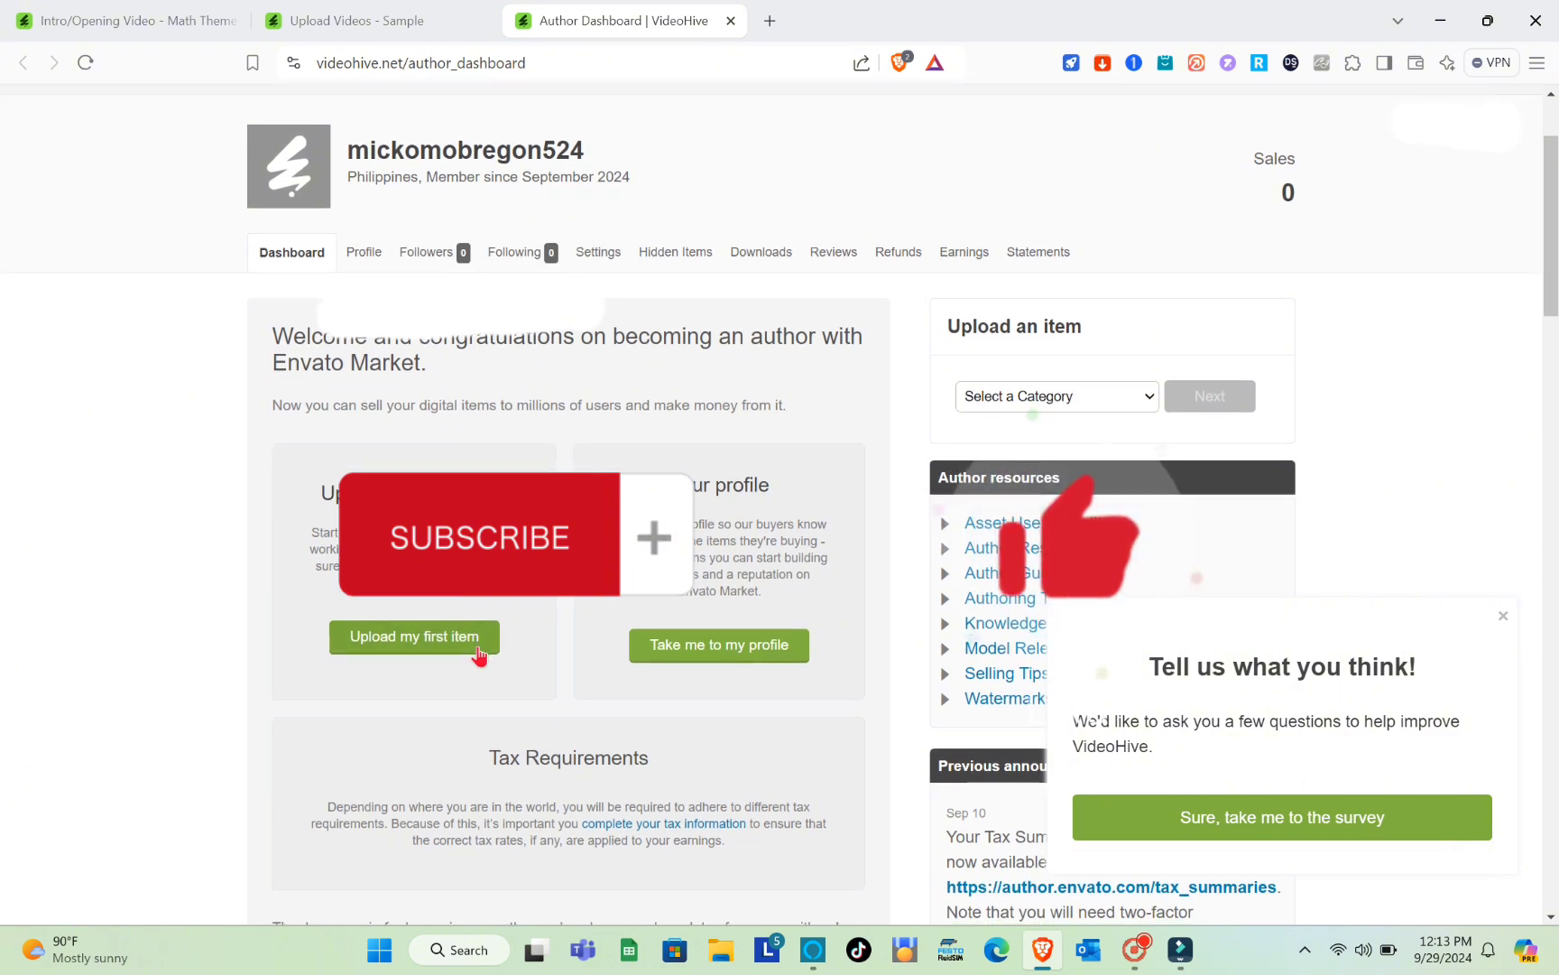